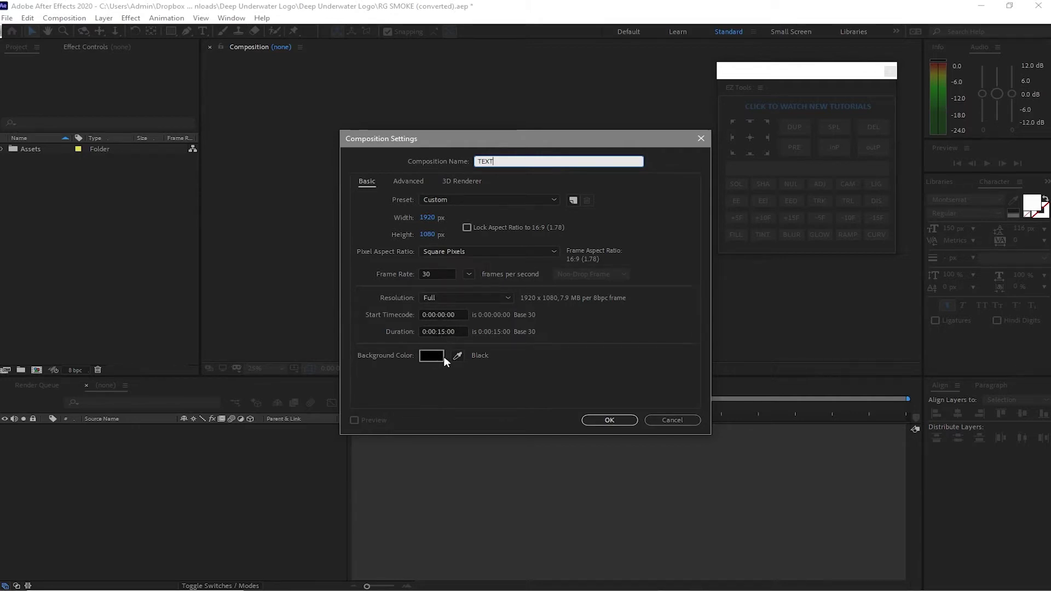
Step: Create two 1920 x 1080, 30 fps, 15-second compositions named TEXT and TEXTURE
{"action": "left_click", "coordinate": [607, 420]}
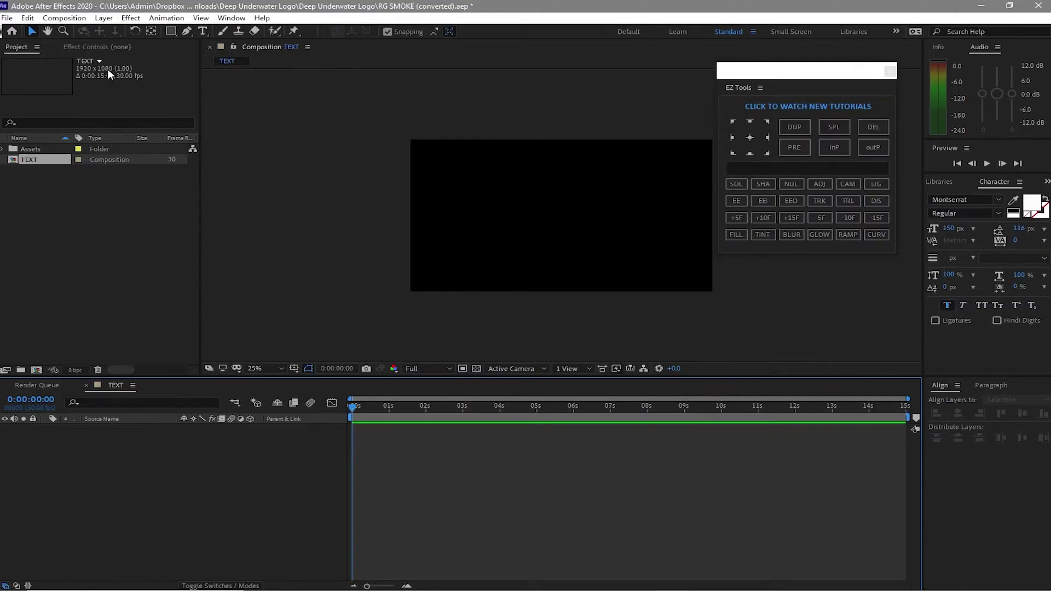
{"action": "left_click", "coordinate": [72, 21]}
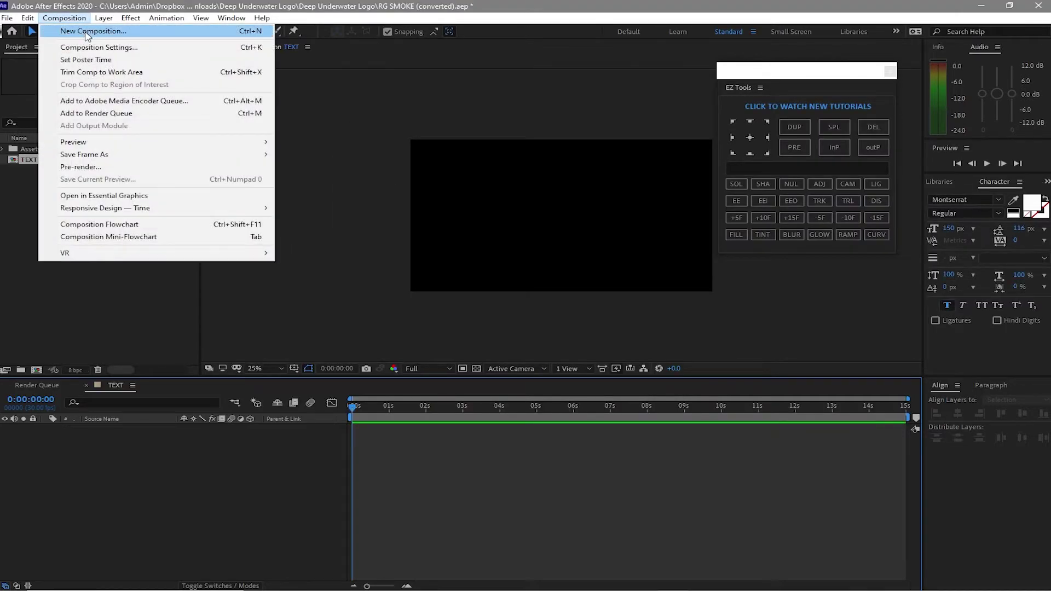
{"action": "left_click", "coordinate": [73, 32]}
{"action": "type", "text": "TEXTURE"}
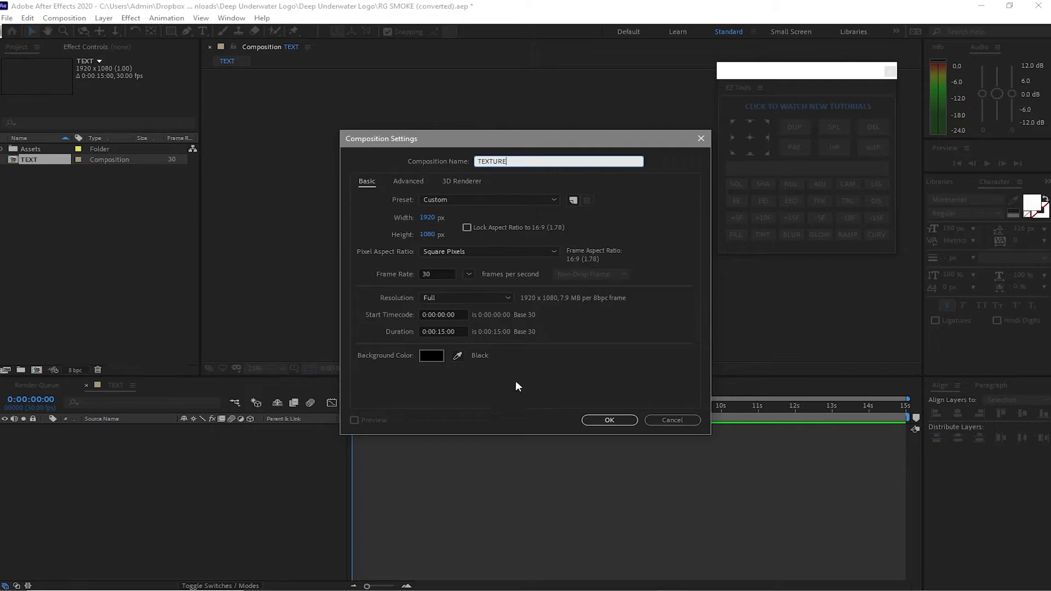
{"action": "left_click", "coordinate": [588, 422]}
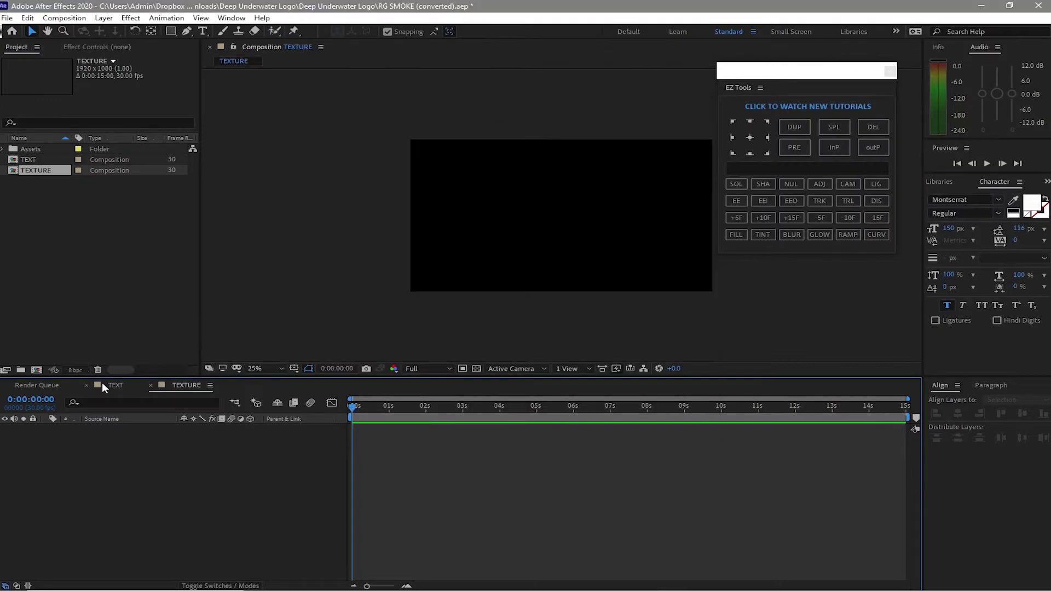
Step: Add a text layer reading DEEP SEA to the TEXT composition
{"action": "left_click", "coordinate": [107, 387]}
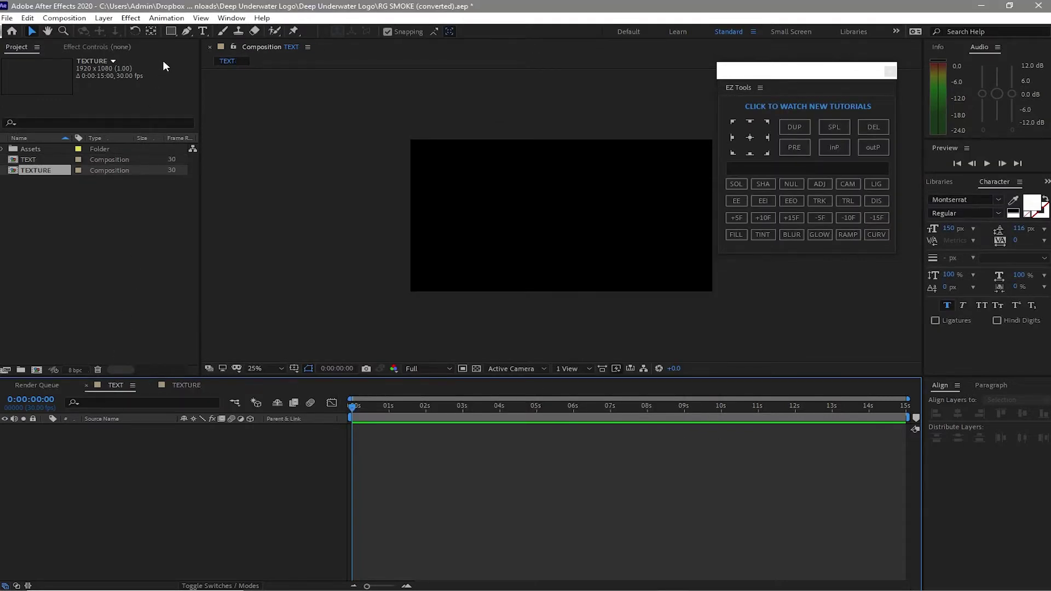
{"action": "left_click", "coordinate": [202, 31]}
{"action": "left_click", "coordinate": [498, 198]}
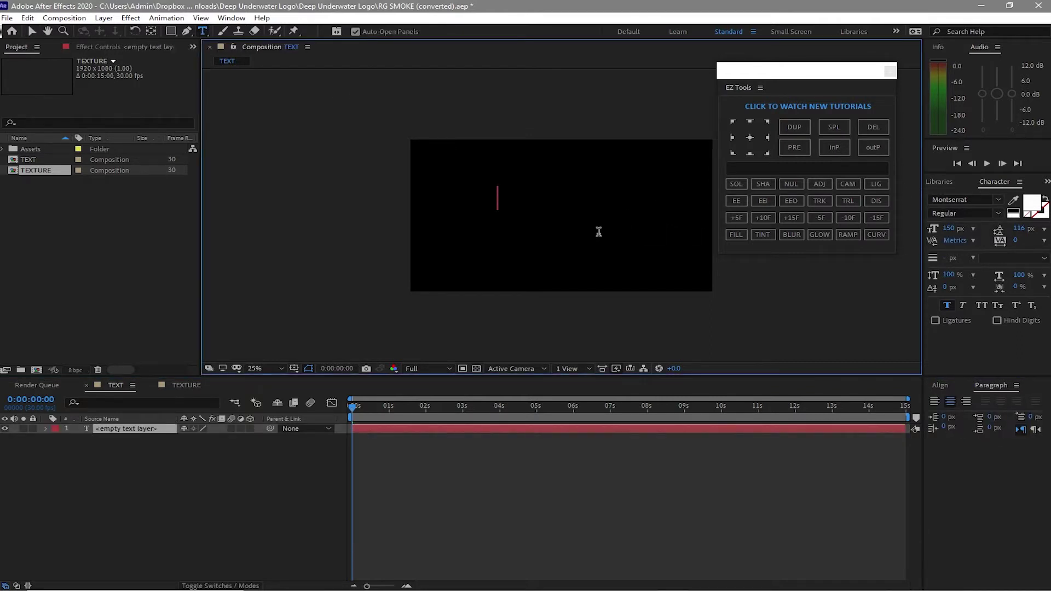
{"action": "type", "text": "DEEP"}
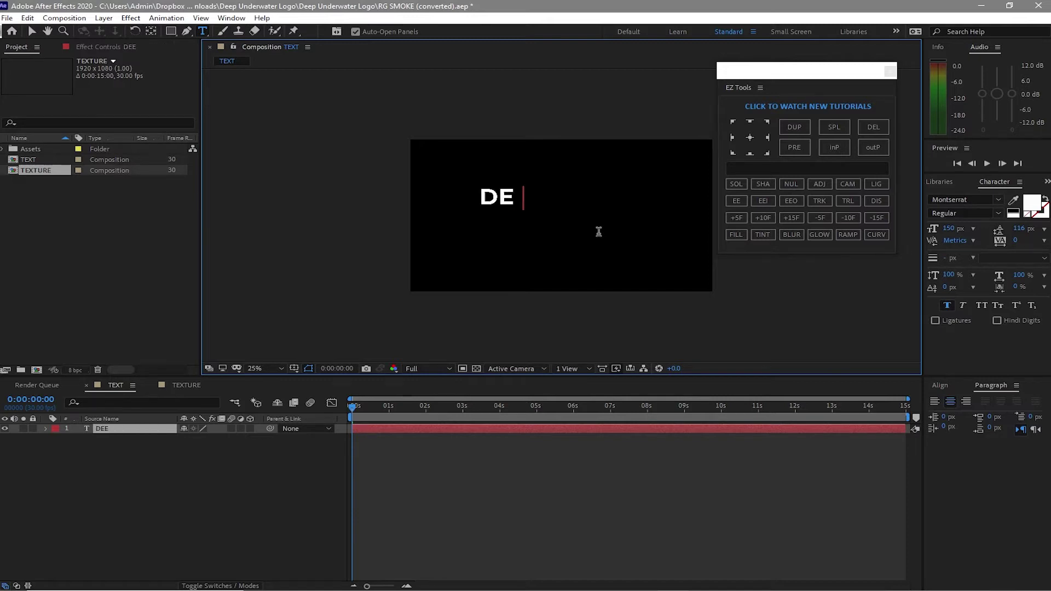
{"action": "type", "text": " SEA"}
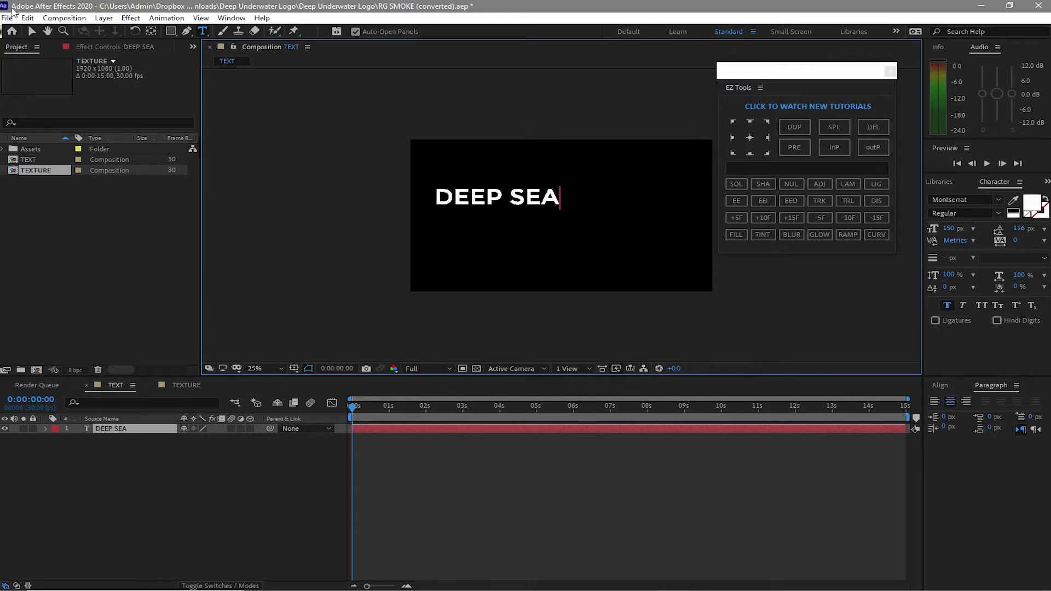
Step: Center the DEEP SEA text horizontally and vertically in the composition
{"action": "left_click", "coordinate": [29, 18]}
{"action": "mouse_move", "coordinate": [64, 18]}
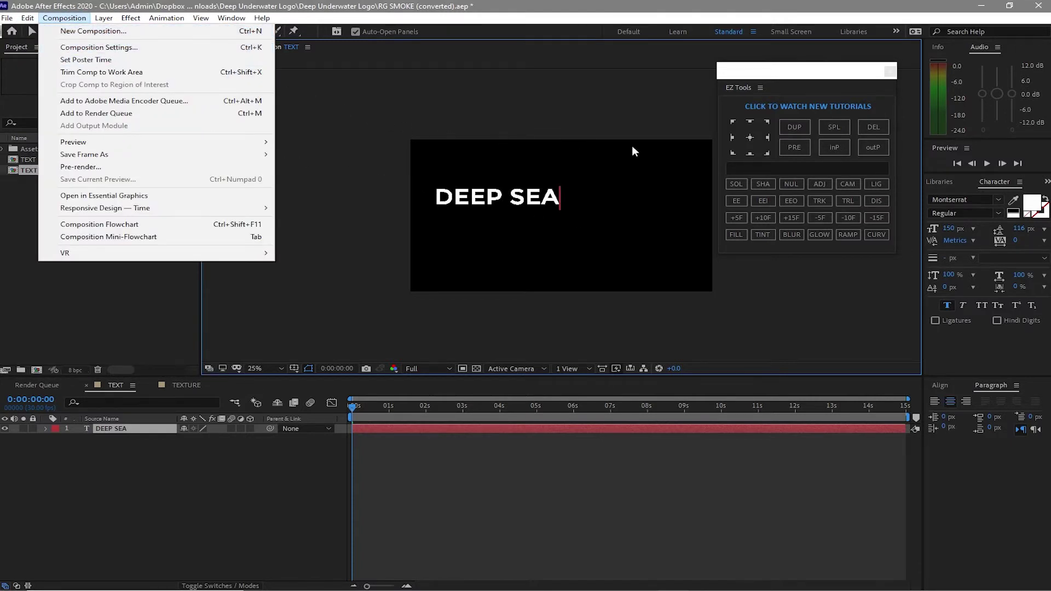
{"action": "left_click", "coordinate": [32, 31]}
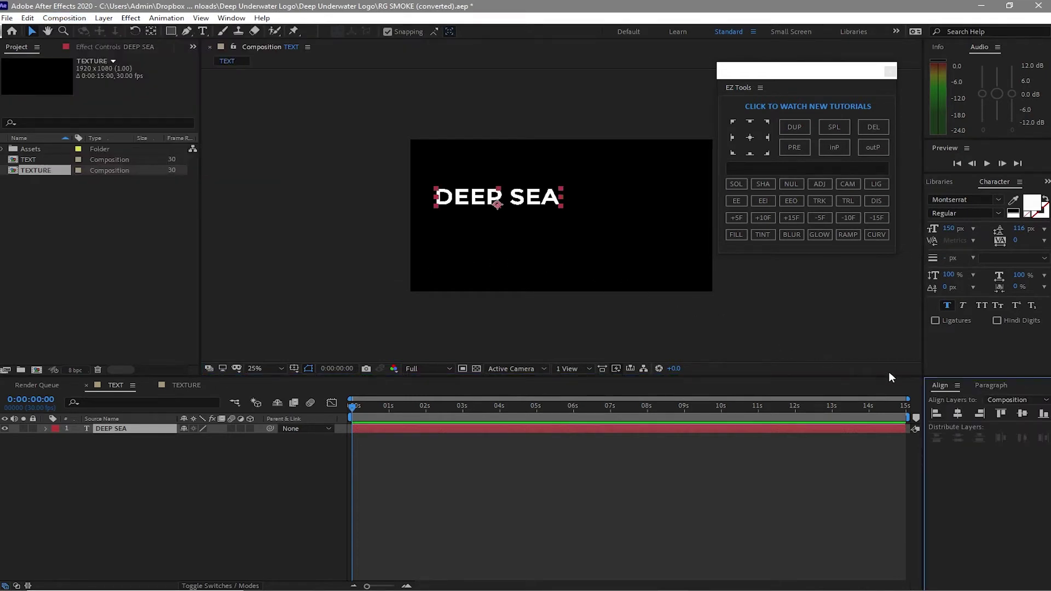
{"action": "left_click", "coordinate": [956, 414]}
{"action": "left_click", "coordinate": [1021, 414]}
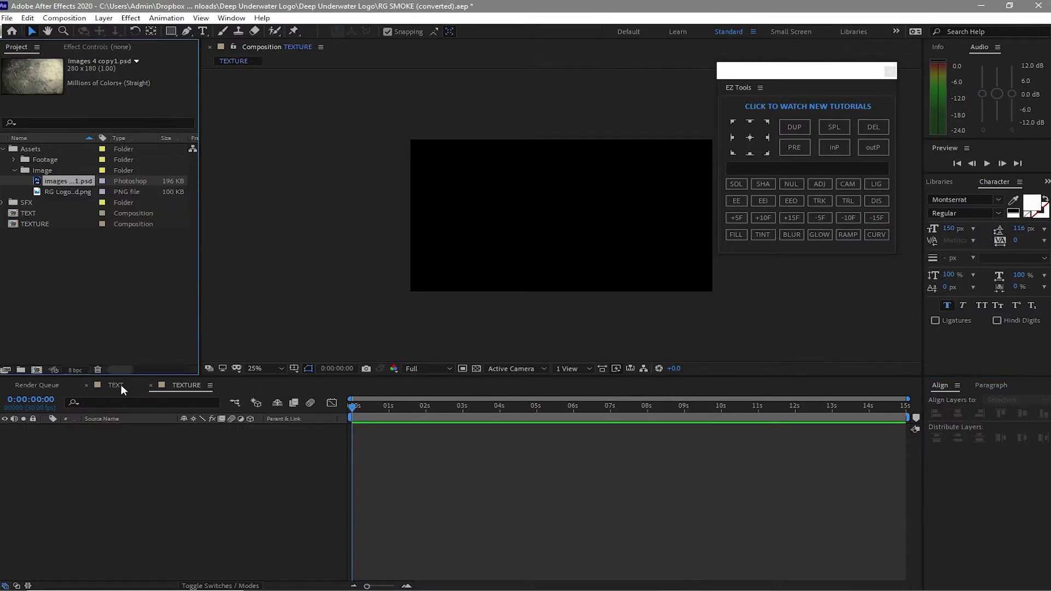
Step: Place images 4 copy1.psd in the TEXTURE composition and scale it uniformly to 222%
{"action": "left_click", "coordinate": [121, 384]}
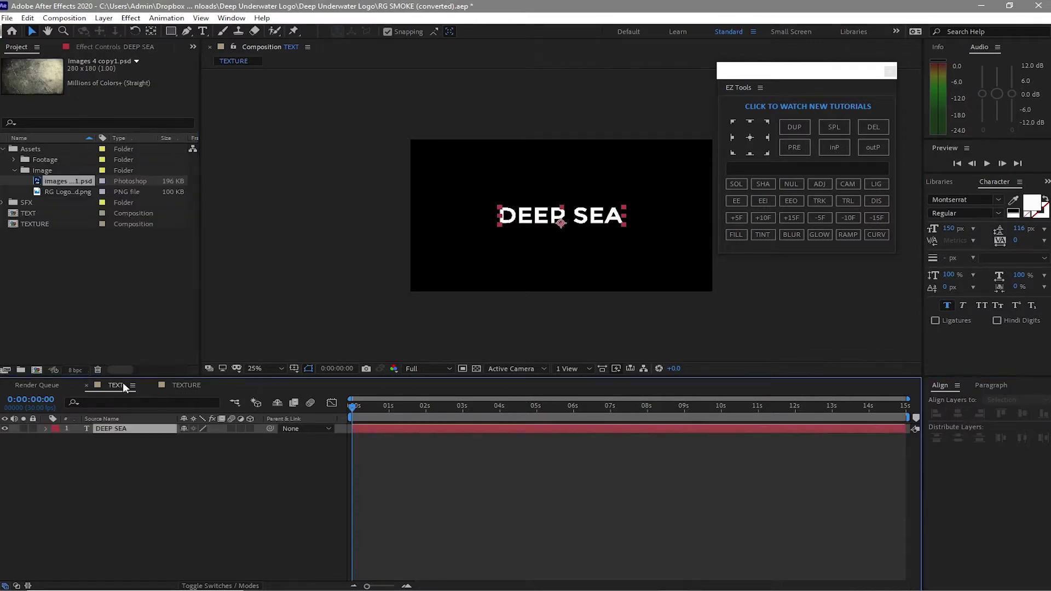
{"action": "left_click", "coordinate": [180, 386]}
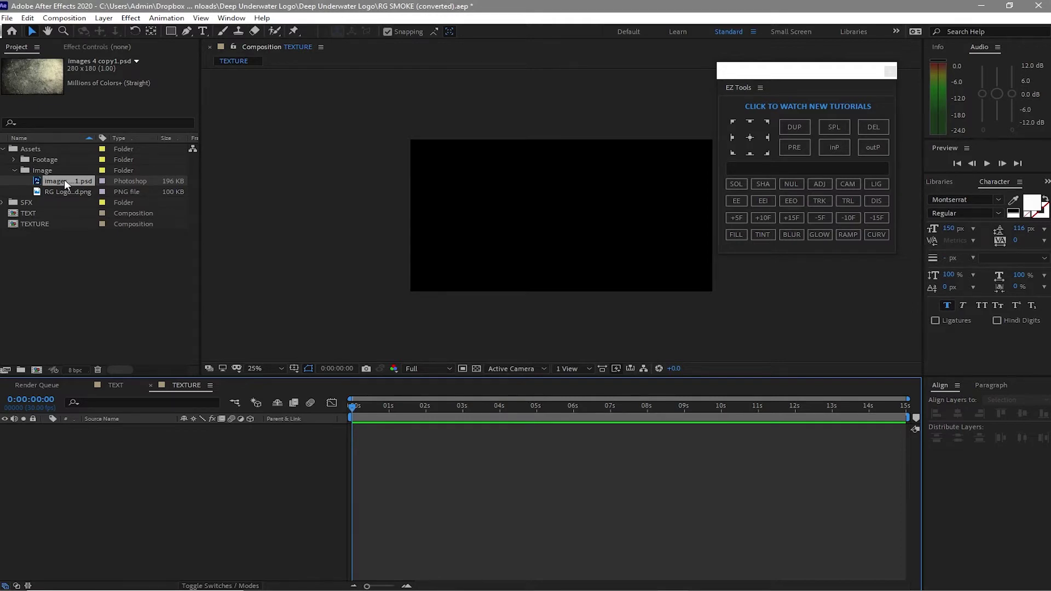
{"action": "left_click_drag", "start_coordinate": [64, 179], "coordinate": [152, 422]}
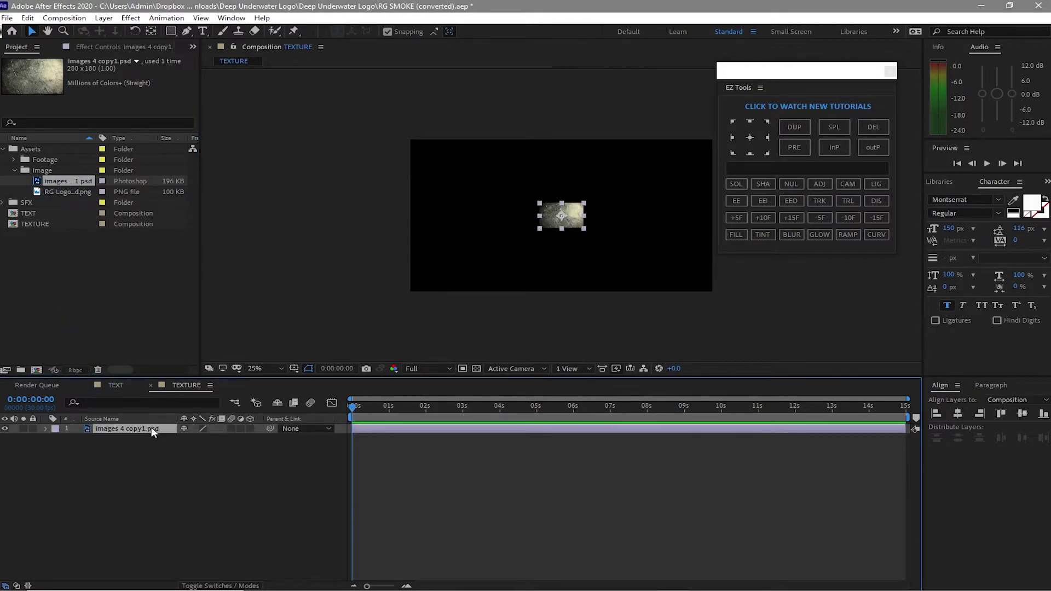
{"action": "key", "text": "s"}
{"action": "left_click_drag", "start_coordinate": [199, 439], "coordinate": [314, 479]}
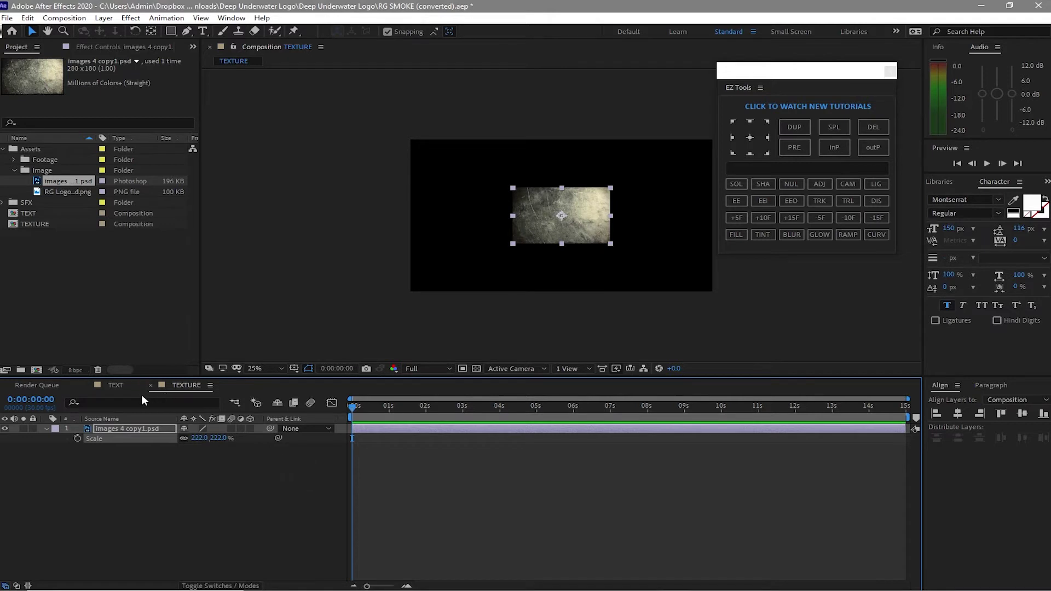
Step: Unlink the texture image's scale proportions and stretch its width to 296% to cover the text area
{"action": "left_click", "coordinate": [116, 385]}
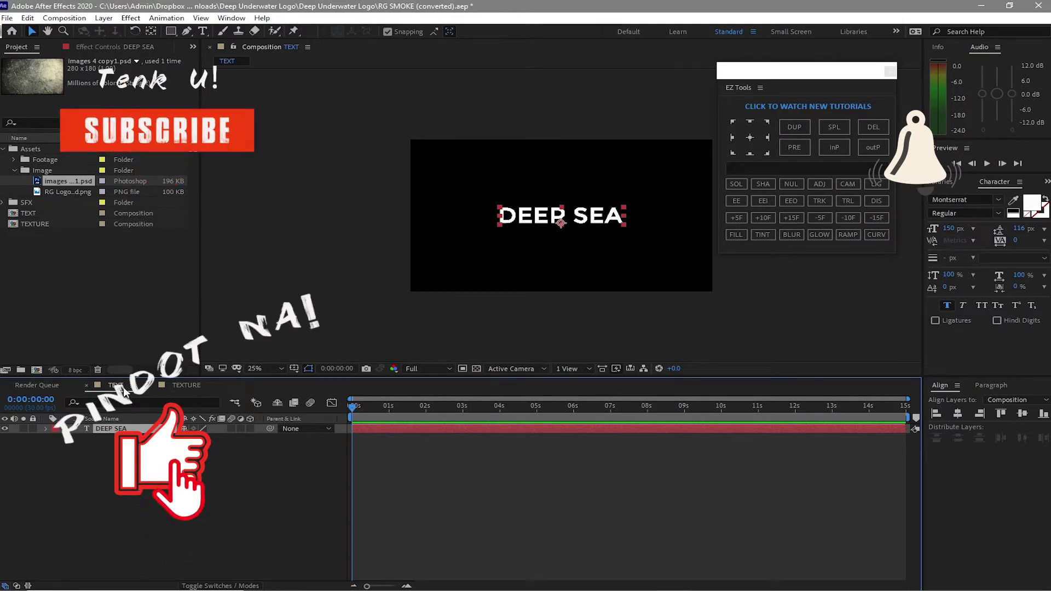
{"action": "left_click", "coordinate": [176, 386]}
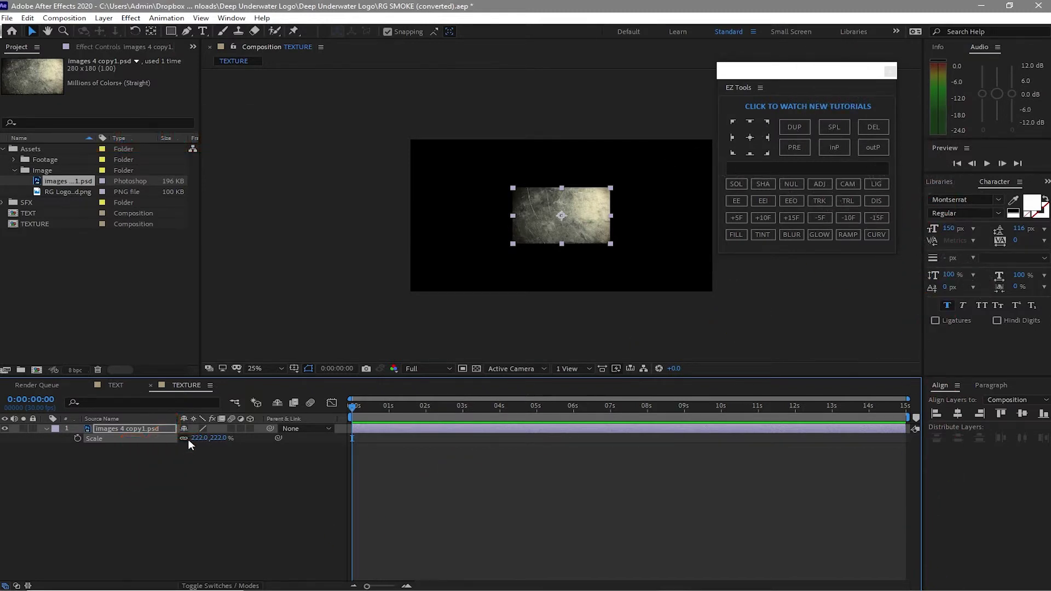
{"action": "left_click_drag", "start_coordinate": [193, 444], "coordinate": [253, 454]}
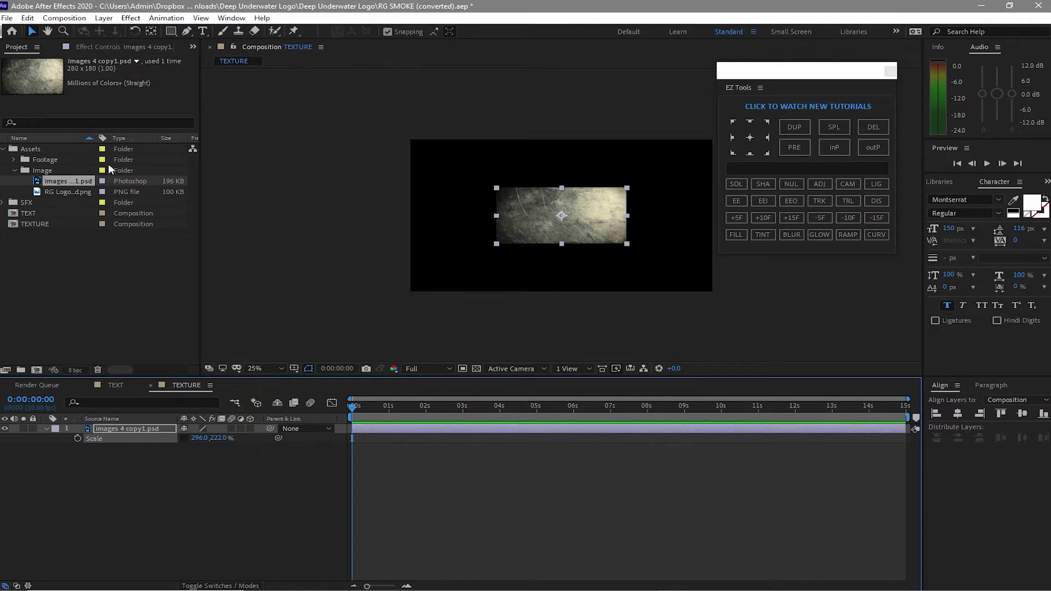
Step: Create a 15-second composition named Animation 1 and add the TEXT composition to it with TEXTURE beneath
{"action": "left_click", "coordinate": [63, 18]}
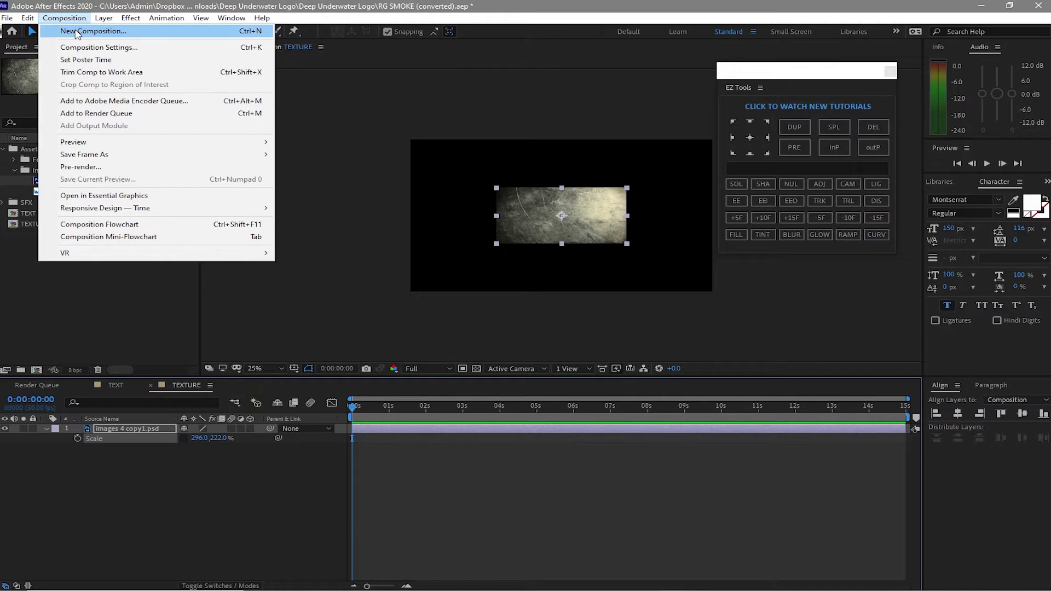
{"action": "left_click", "coordinate": [77, 33]}
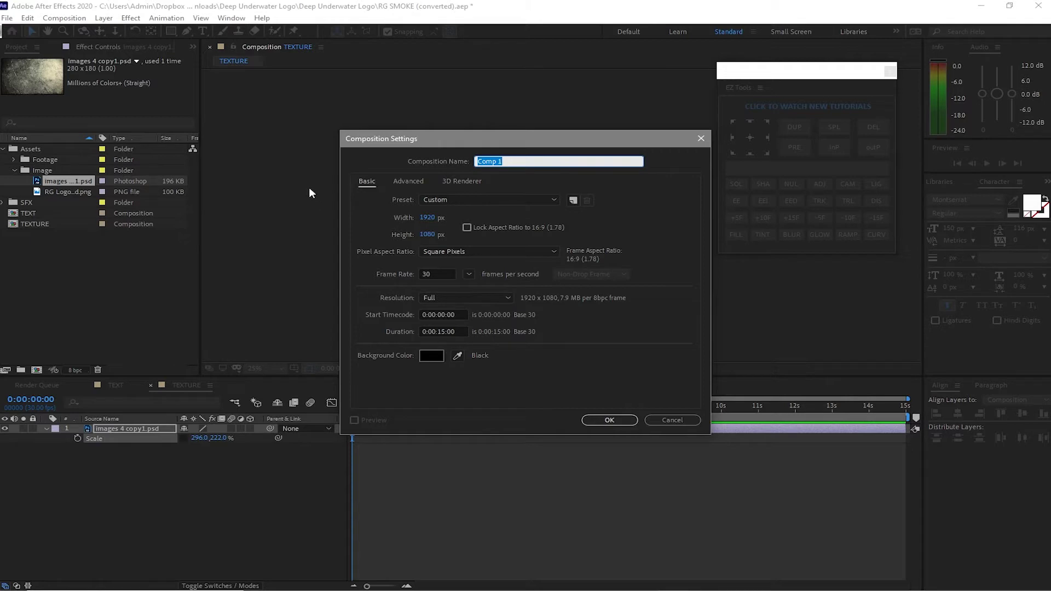
{"action": "type", "text": "Animation 1"}
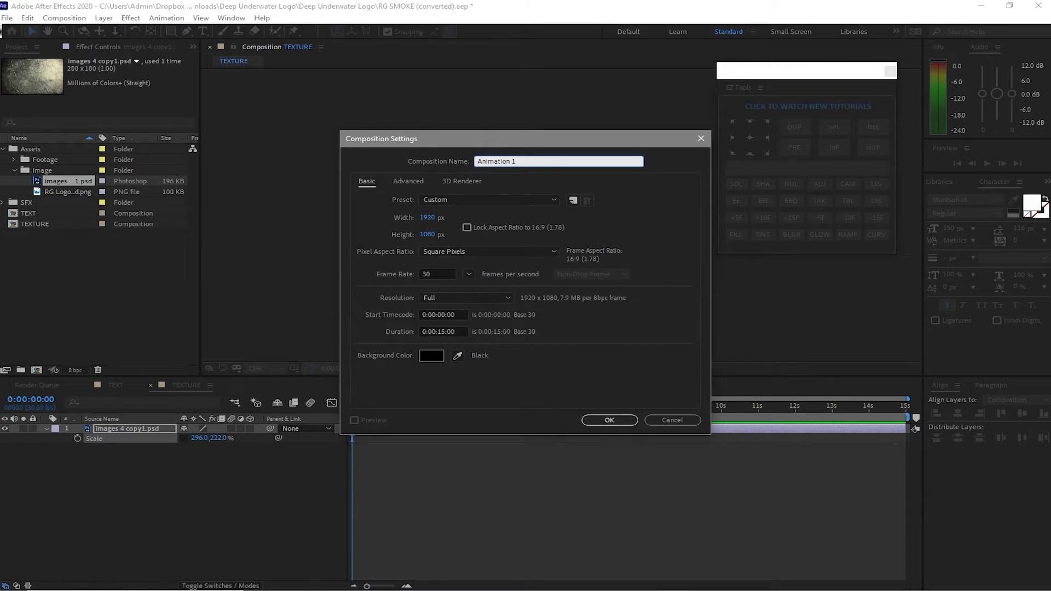
{"action": "left_click", "coordinate": [622, 420]}
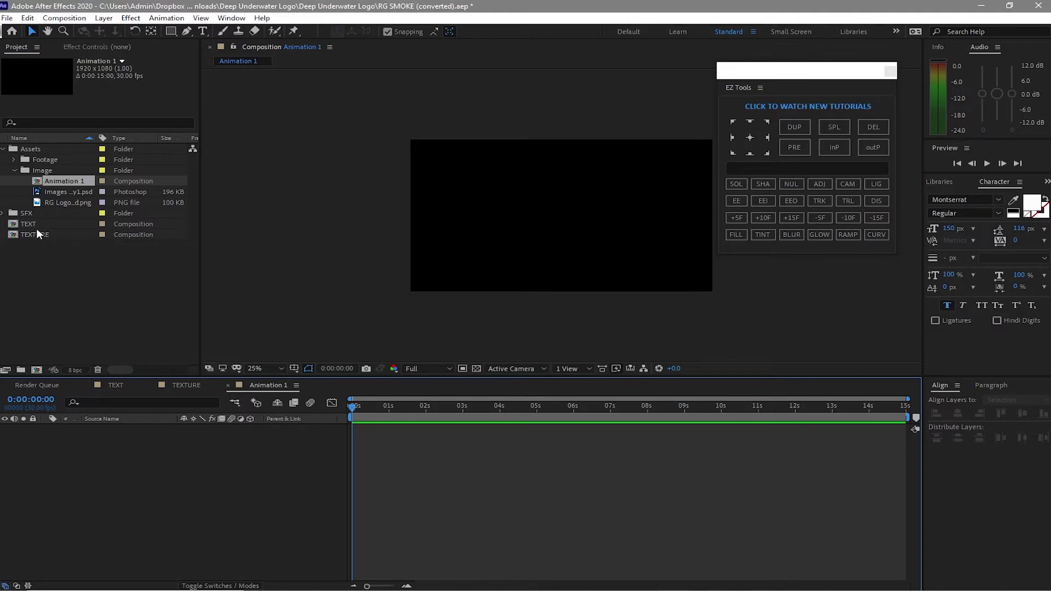
{"action": "left_click_drag", "start_coordinate": [34, 226], "coordinate": [84, 455]}
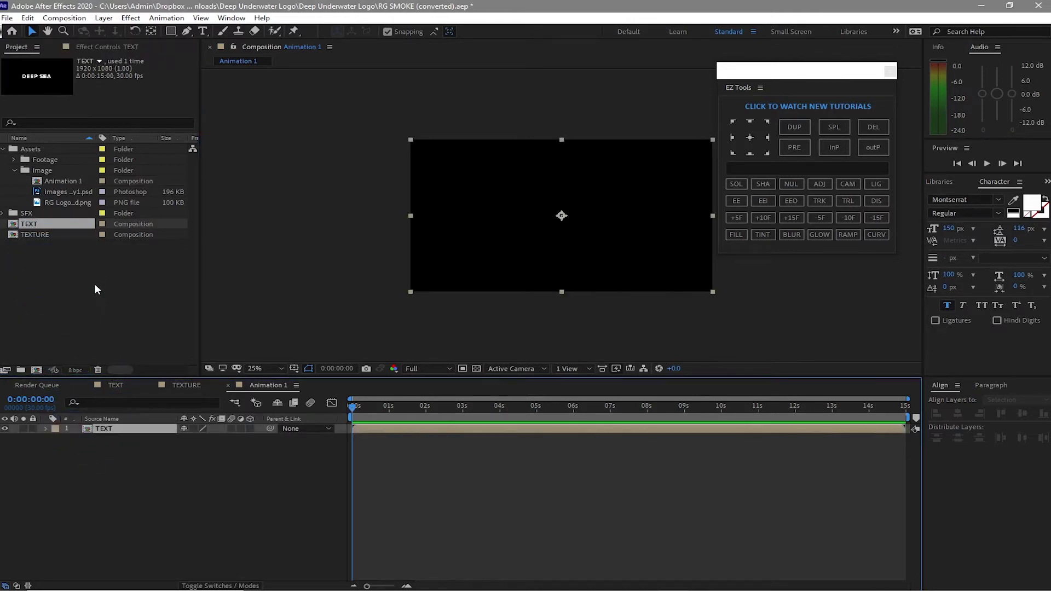
{"action": "left_click_drag", "start_coordinate": [64, 235], "coordinate": [107, 465]}
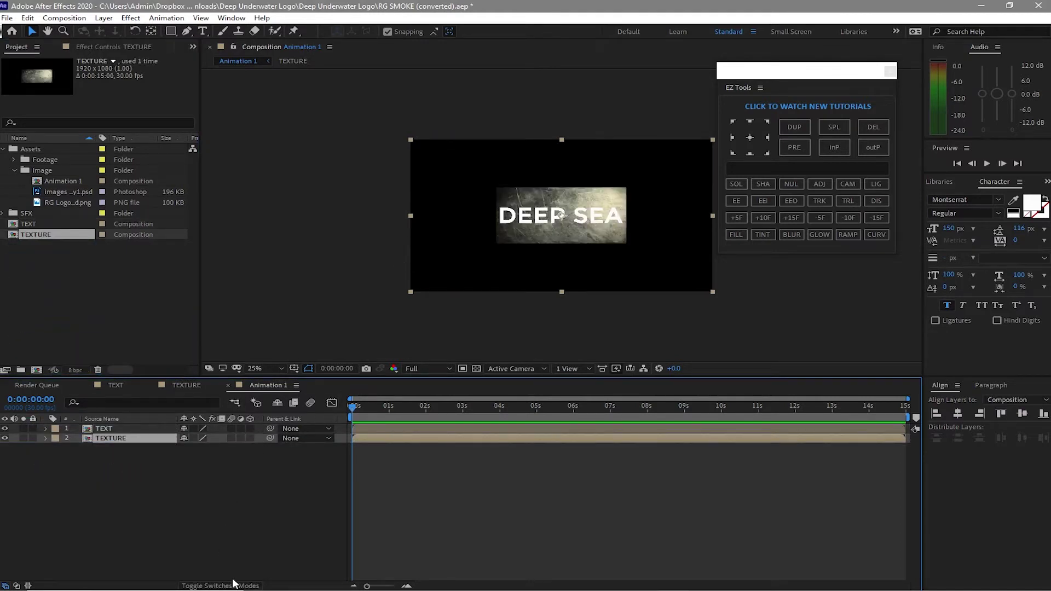
Step: Set the TEXTURE layer's track matte to Alpha Matte "TEXT"
{"action": "mouse_move", "coordinate": [236, 589]}
{"action": "left_click", "coordinate": [217, 587]}
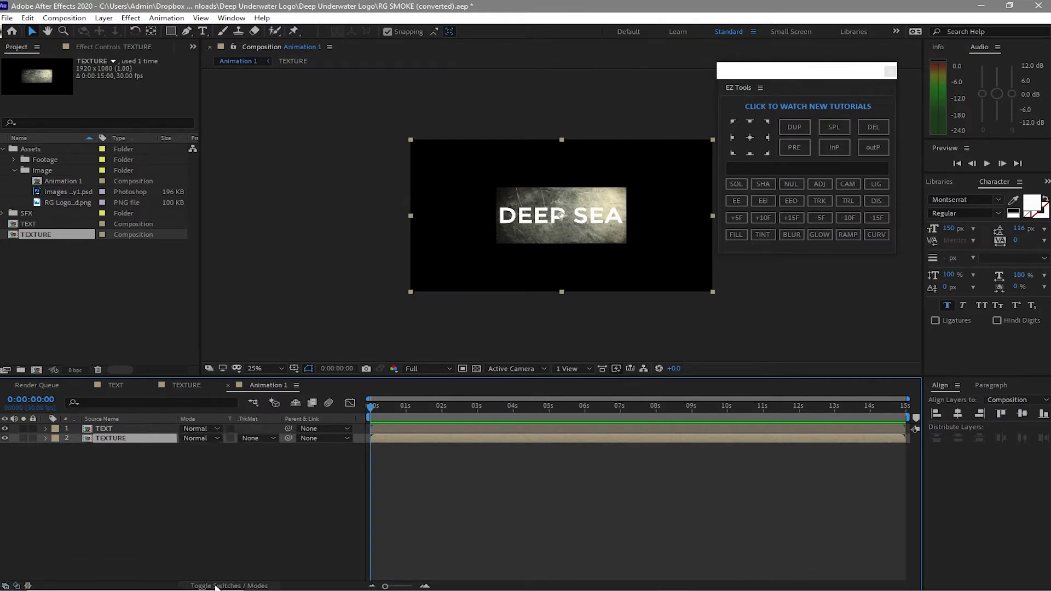
{"action": "left_click", "coordinate": [253, 439]}
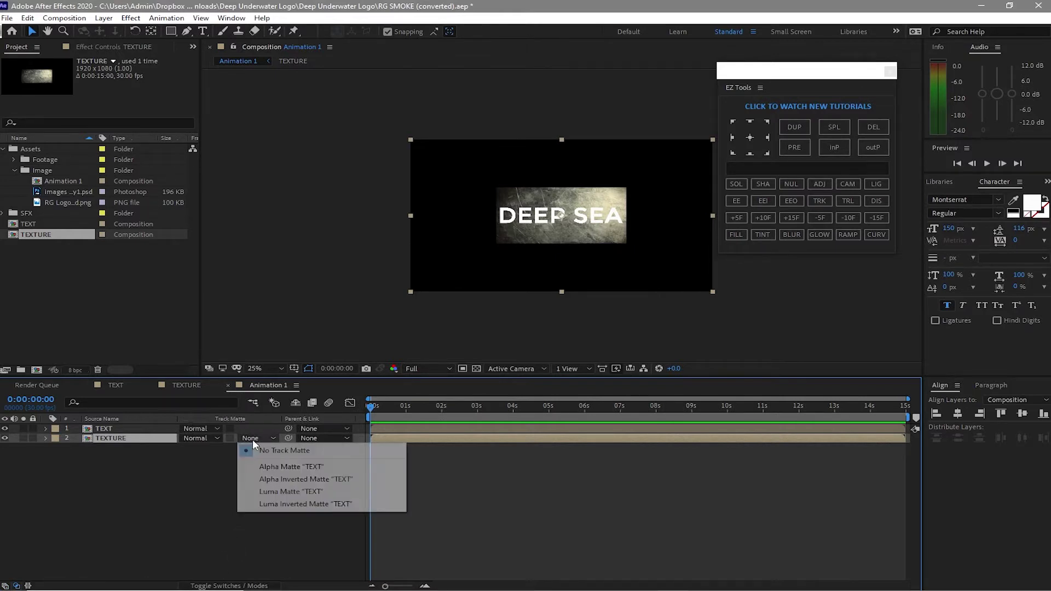
{"action": "left_click", "coordinate": [262, 469]}
Step: Duplicate the TEXT layer and make the top copy visible
{"action": "left_click", "coordinate": [136, 430]}
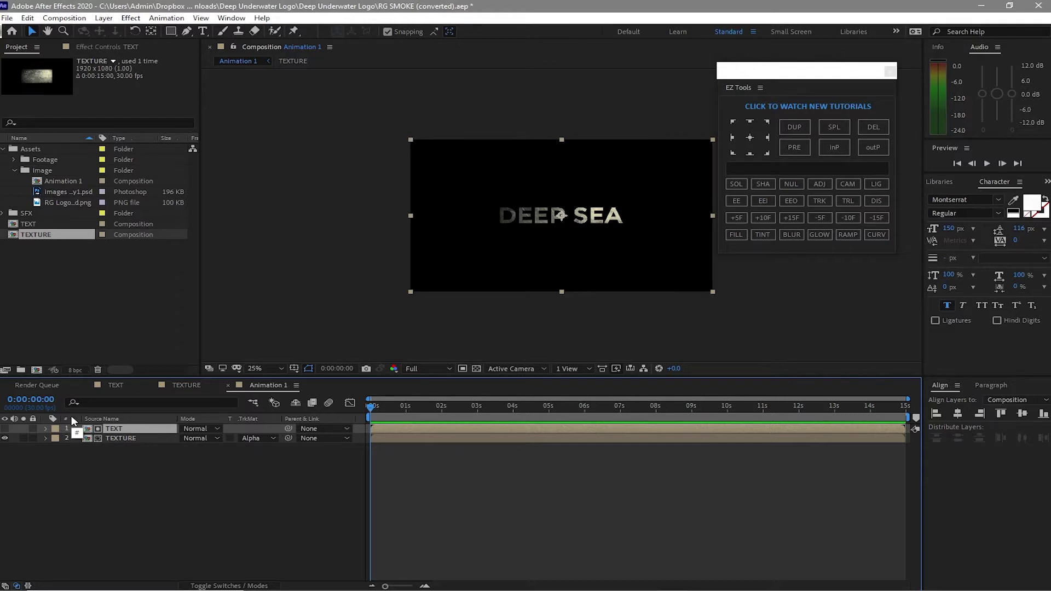
{"action": "key", "text": "ctrl+d"}
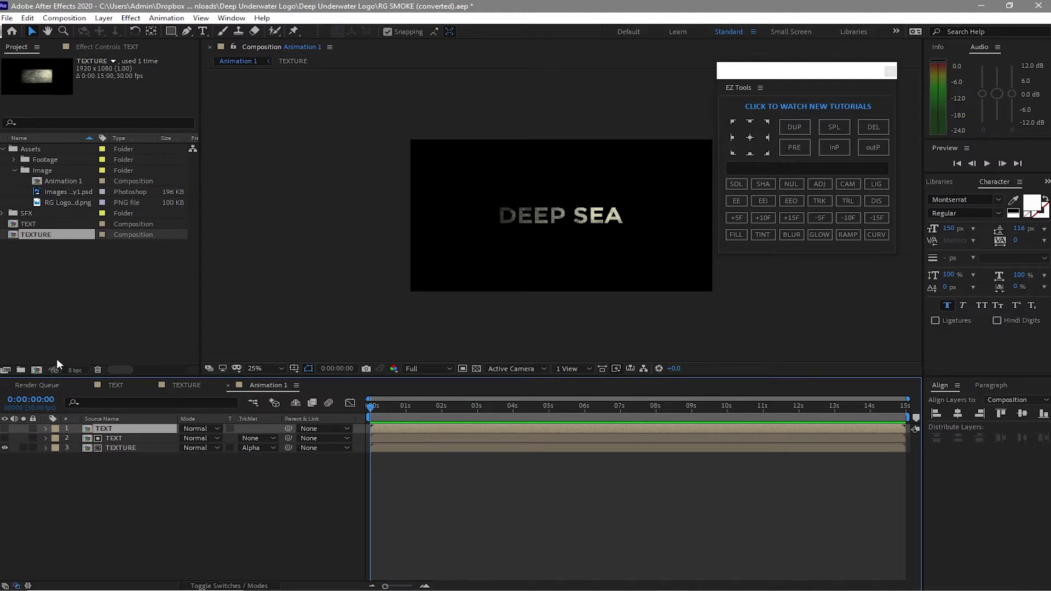
{"action": "left_click", "coordinate": [5, 429]}
Step: Apply the Fill effect from the Generate category to the top TEXT layer
{"action": "key", "text": "alt+t"}
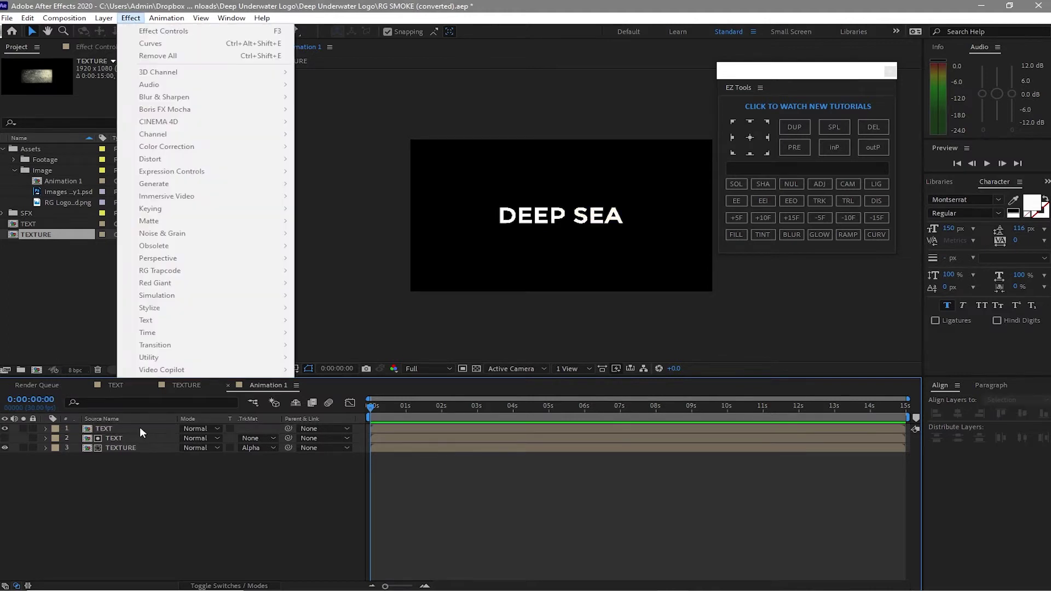
{"action": "key", "text": "Escape"}
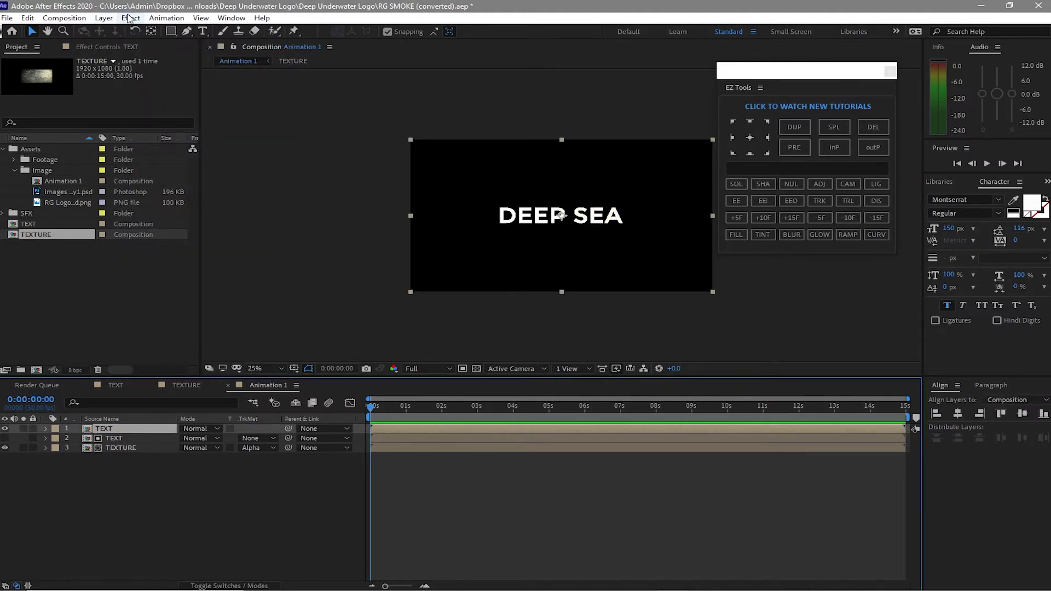
{"action": "left_click", "coordinate": [129, 18]}
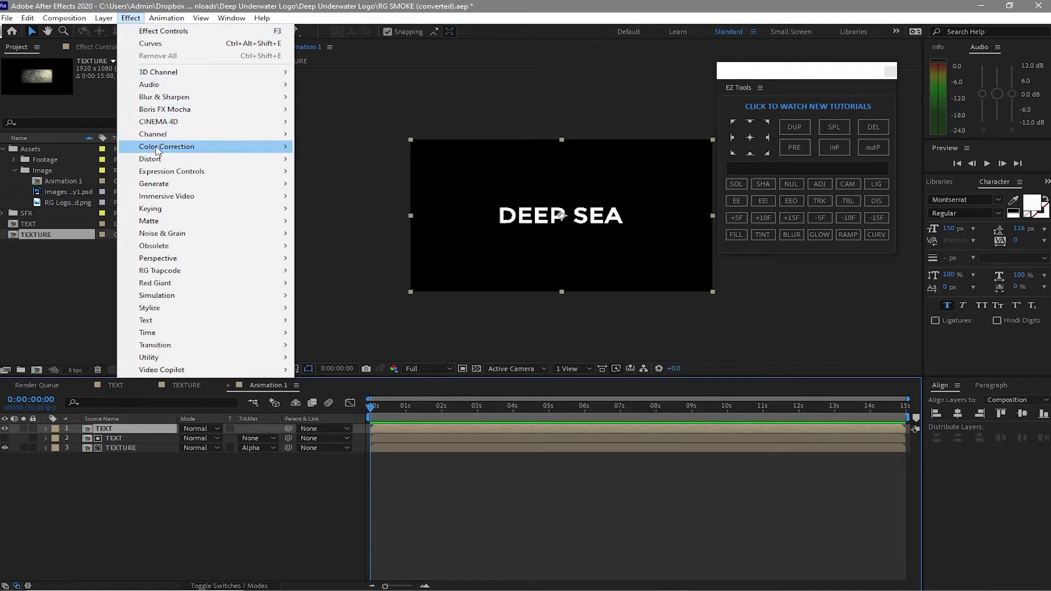
{"action": "mouse_move", "coordinate": [234, 185]}
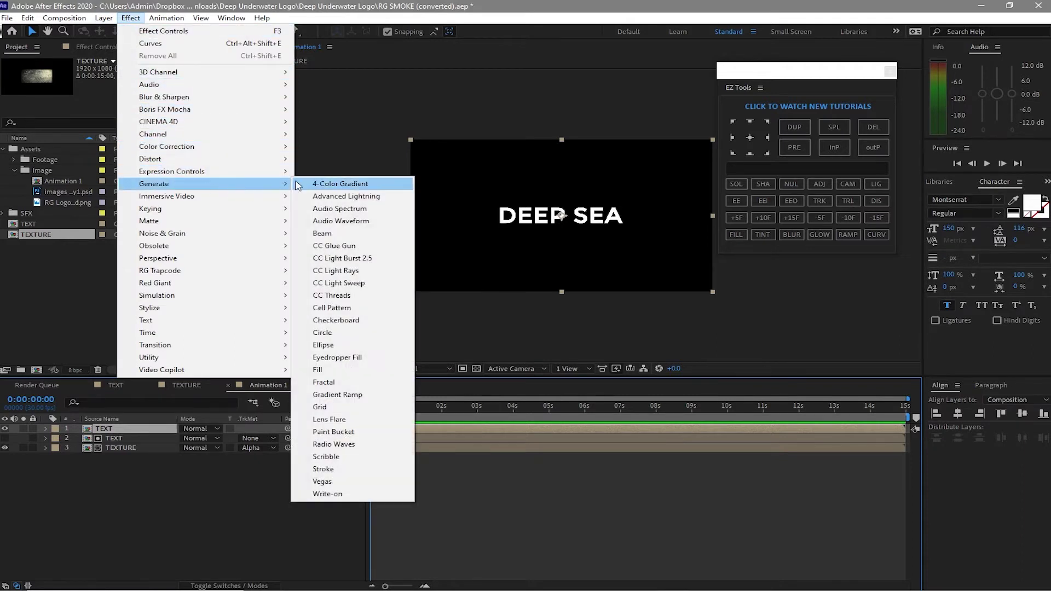
{"action": "left_click", "coordinate": [334, 371]}
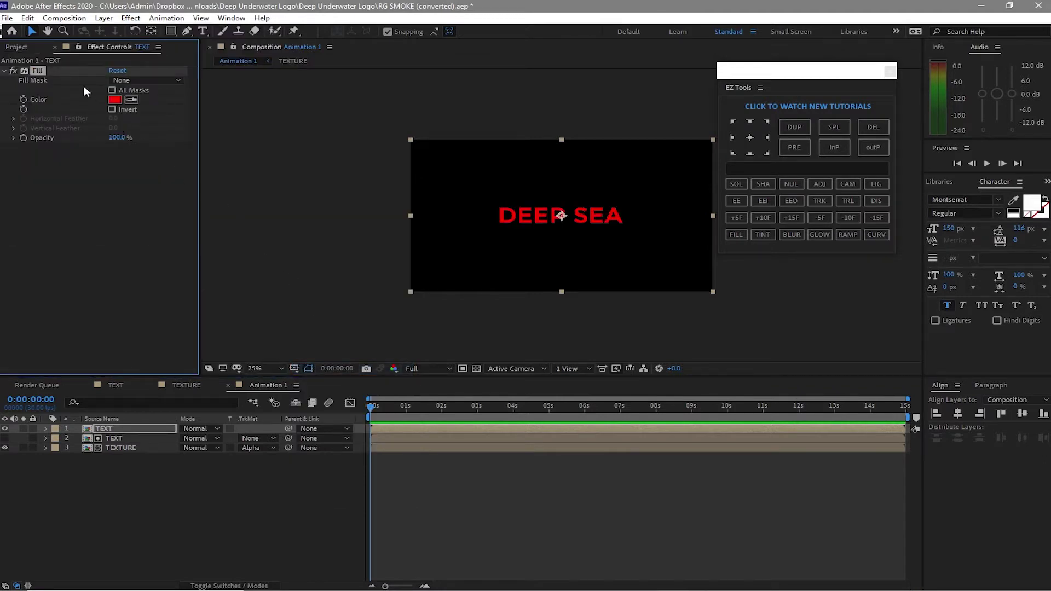
Step: Set the Fill color of the top TEXT layer to black (000000)
{"action": "left_click", "coordinate": [115, 100]}
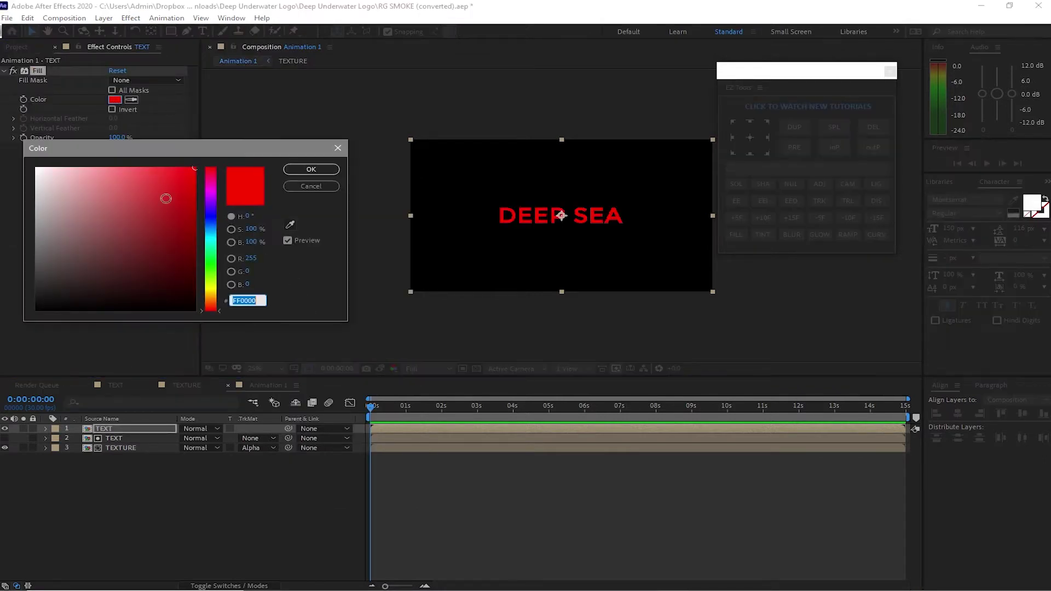
{"action": "left_click", "coordinate": [145, 286]}
{"action": "left_click_drag", "start_coordinate": [145, 287], "coordinate": [24, 305]}
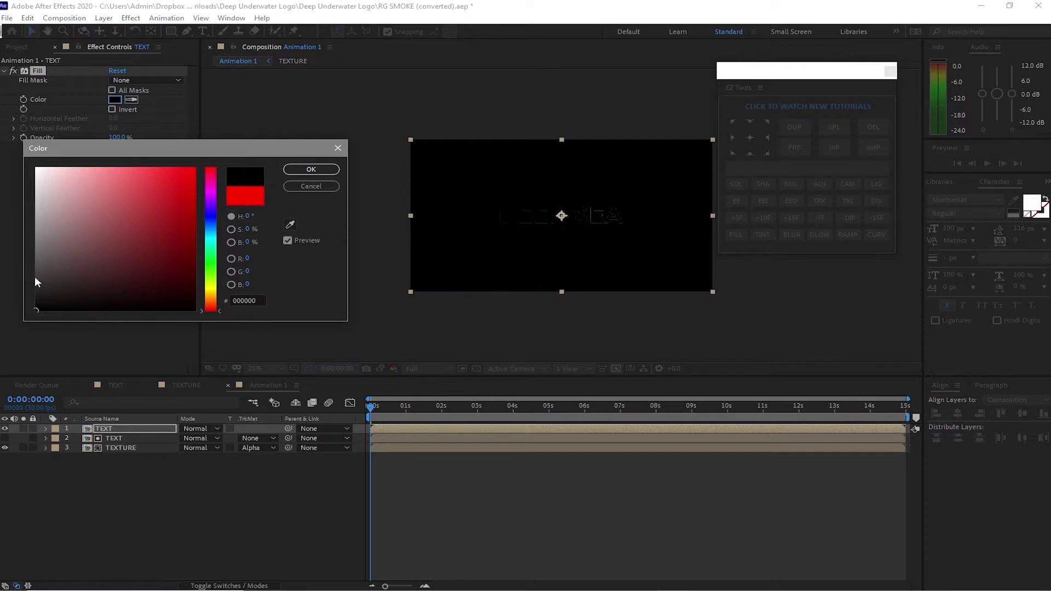
{"action": "left_click", "coordinate": [311, 170]}
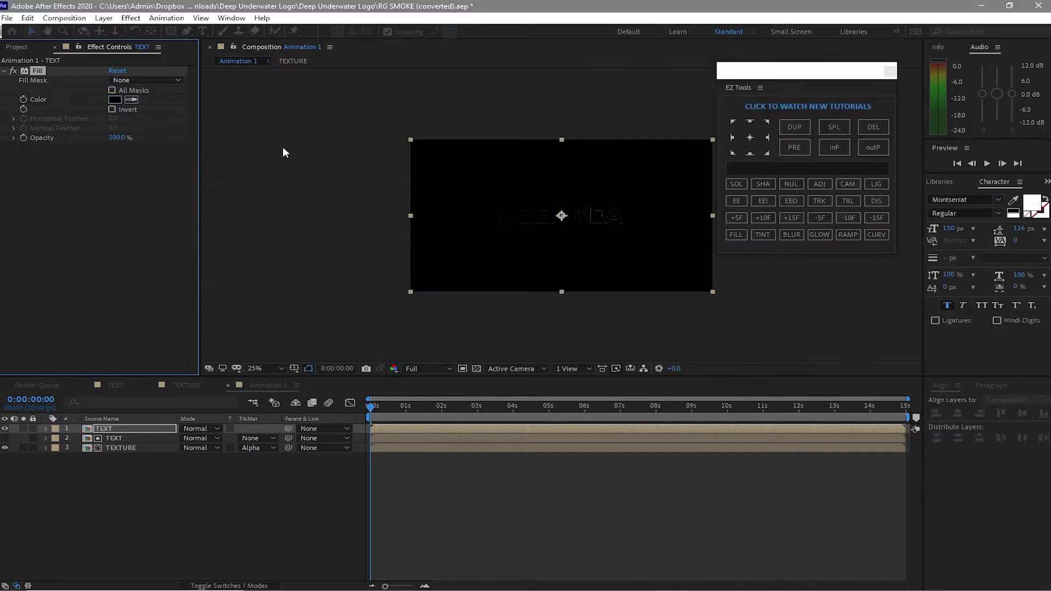
Step: Apply the Bevel Alpha effect from the Perspective category to the top TEXT layer
{"action": "left_click", "coordinate": [126, 18]}
{"action": "mouse_move", "coordinate": [147, 147]}
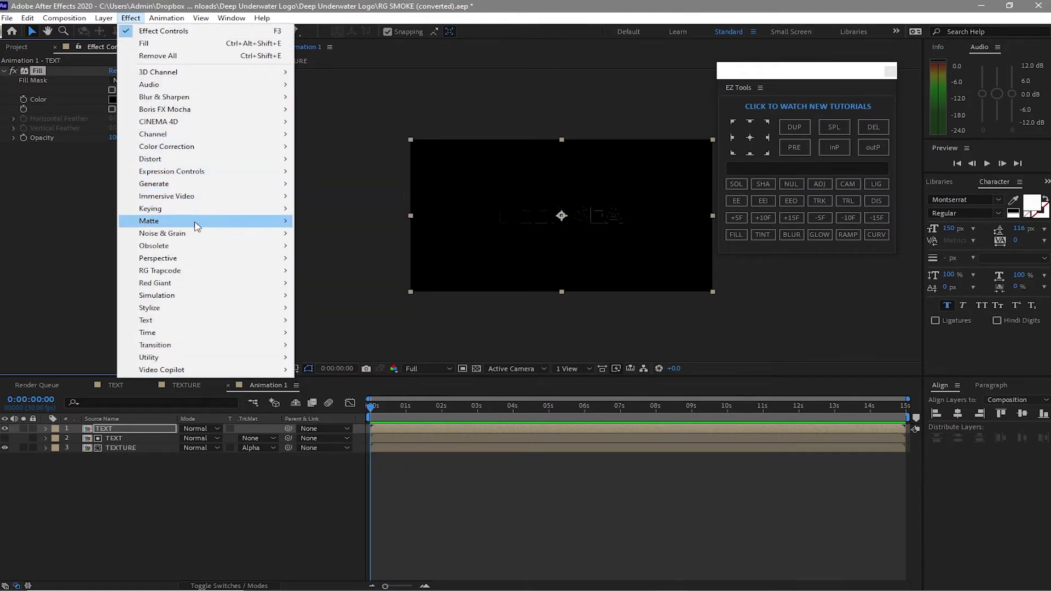
{"action": "mouse_move", "coordinate": [222, 260]}
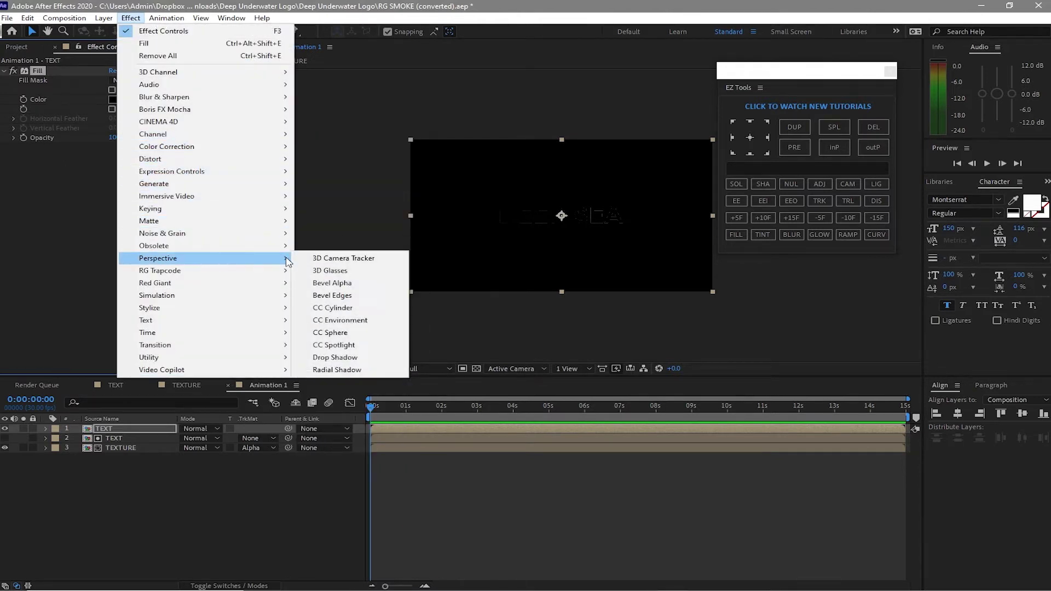
{"action": "left_click", "coordinate": [324, 284]}
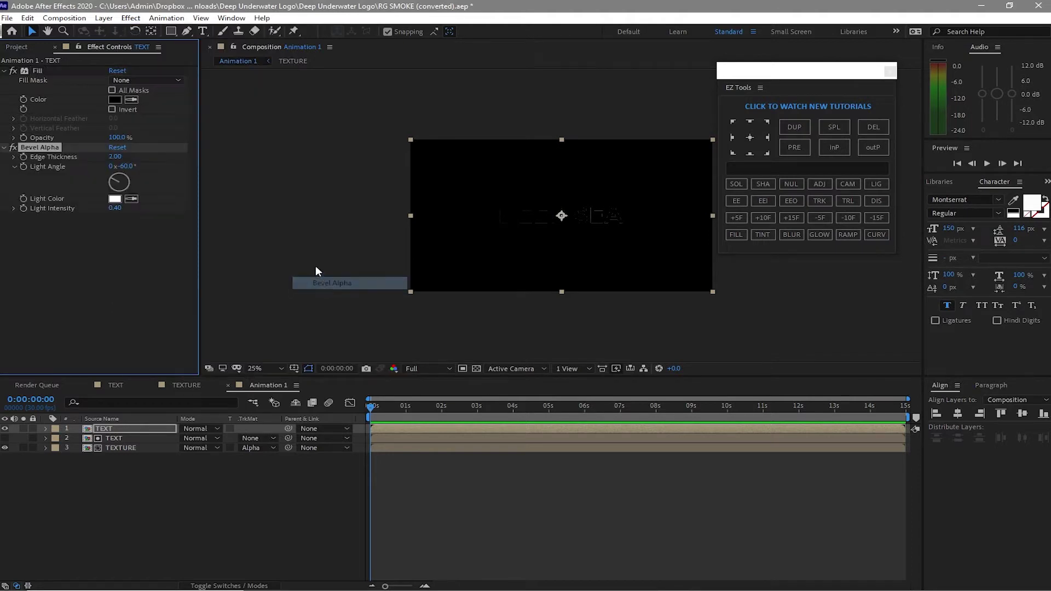
Step: Set Bevel Alpha's edge thickness to 5 and light intensity to 1, and set the top TEXT layer's blending mode to Add
{"action": "left_click", "coordinate": [112, 157]}
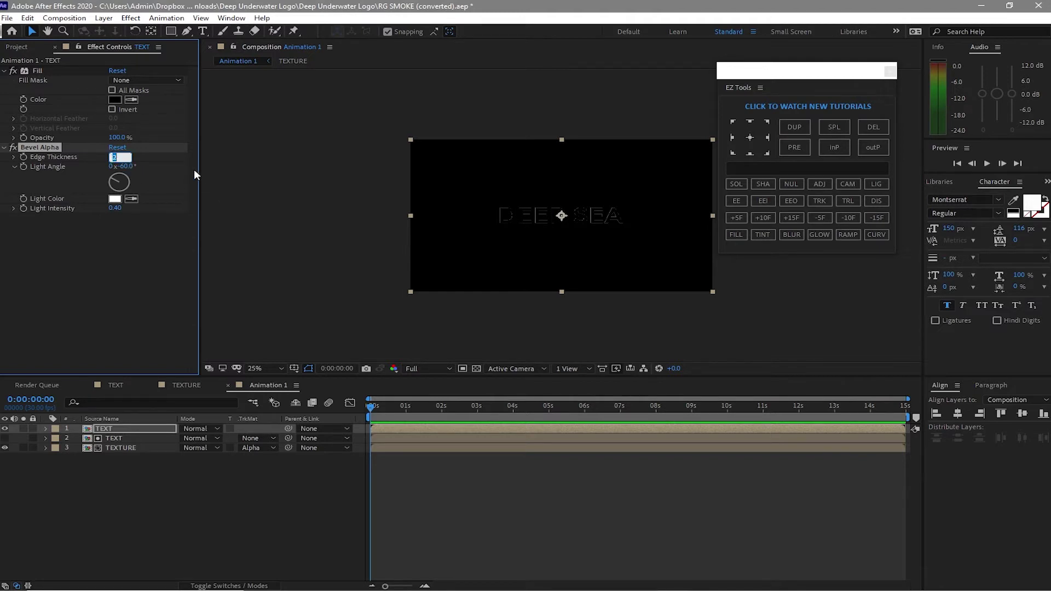
{"action": "type", "text": "5"}
{"action": "key", "text": "Return"}
{"action": "left_click", "coordinate": [115, 208]}
{"action": "type", "text": "1"}
{"action": "key", "text": "Return"}
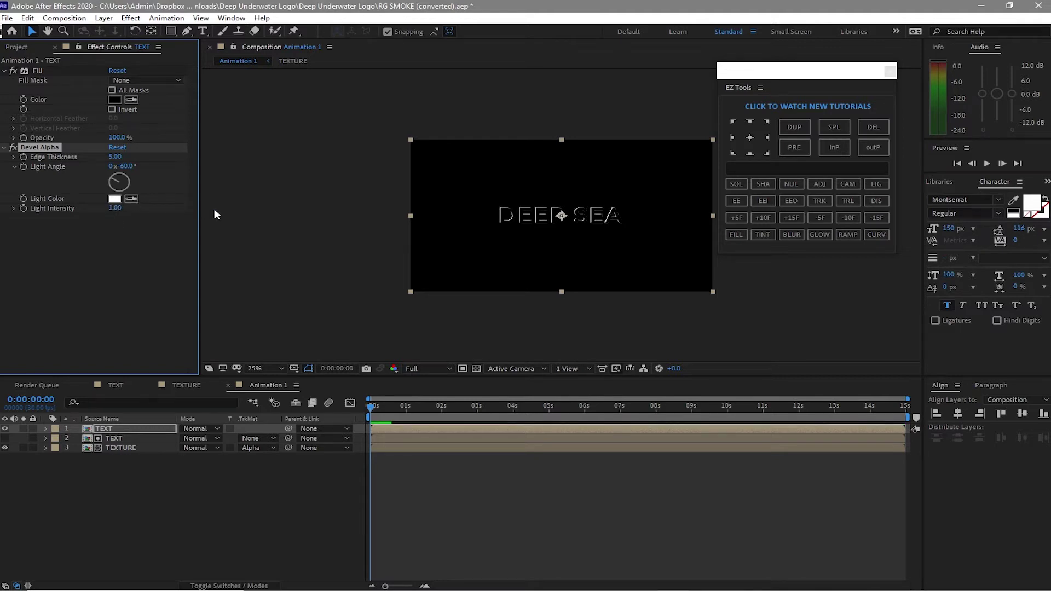
{"action": "left_click", "coordinate": [193, 429]}
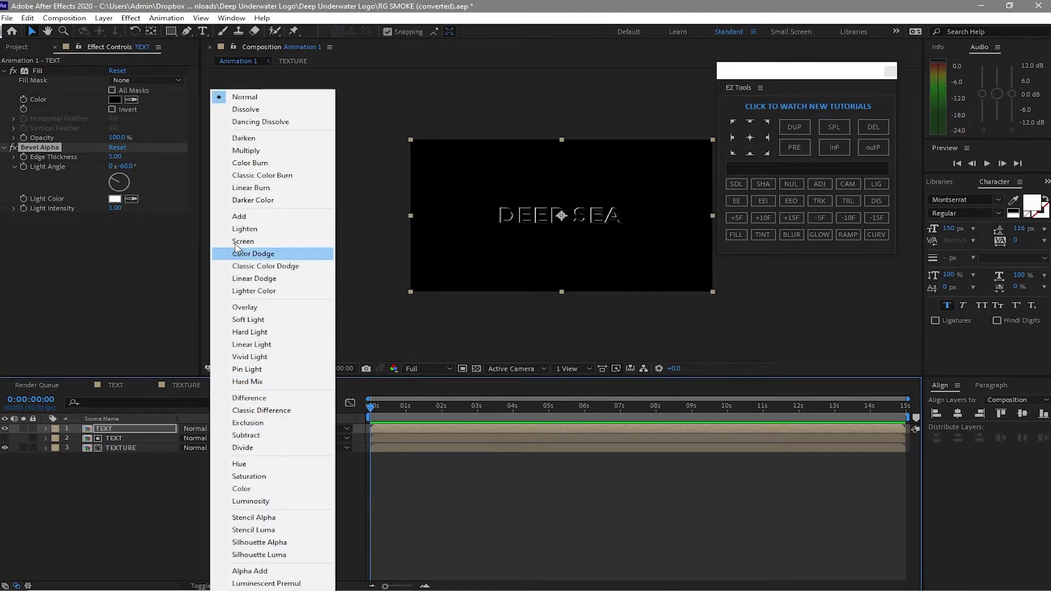
{"action": "left_click", "coordinate": [241, 217]}
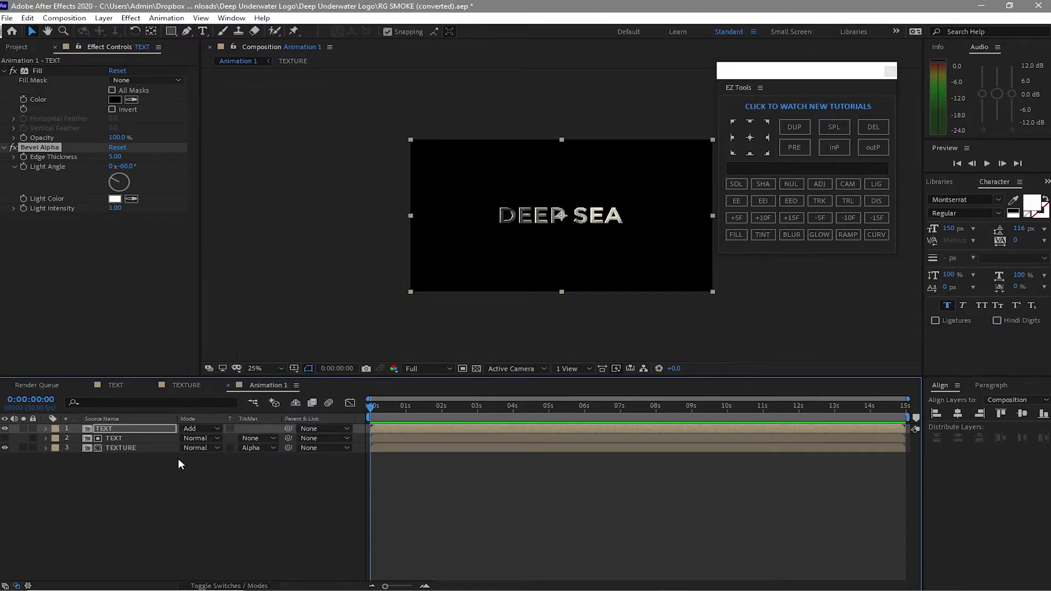
Step: Apply the Curves color correction to the TEXTURE layer and bend the RGB curve's middle downward to darken it
{"action": "left_click", "coordinate": [137, 447]}
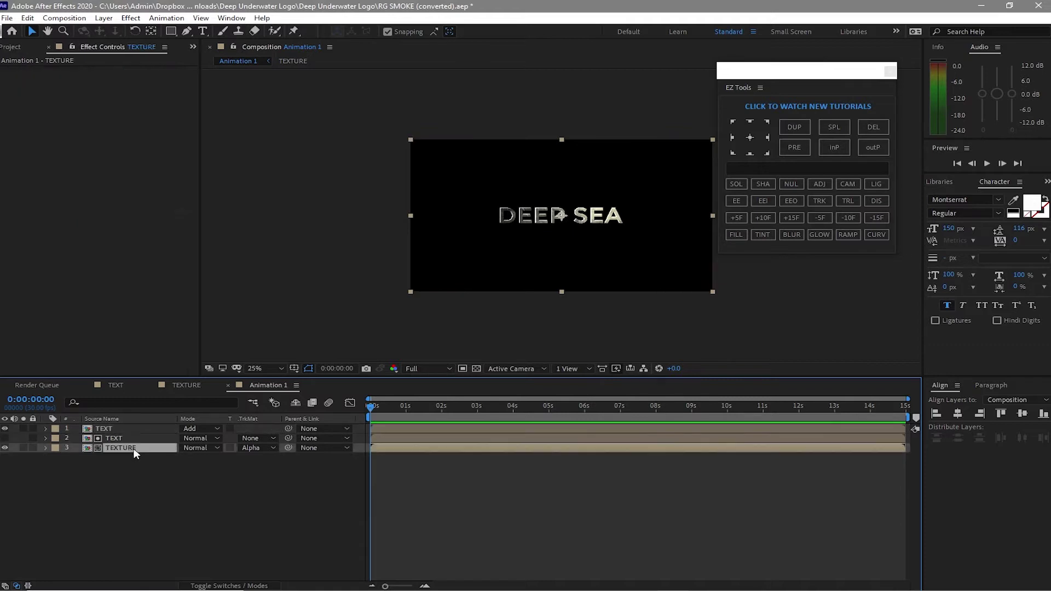
{"action": "left_click", "coordinate": [130, 18]}
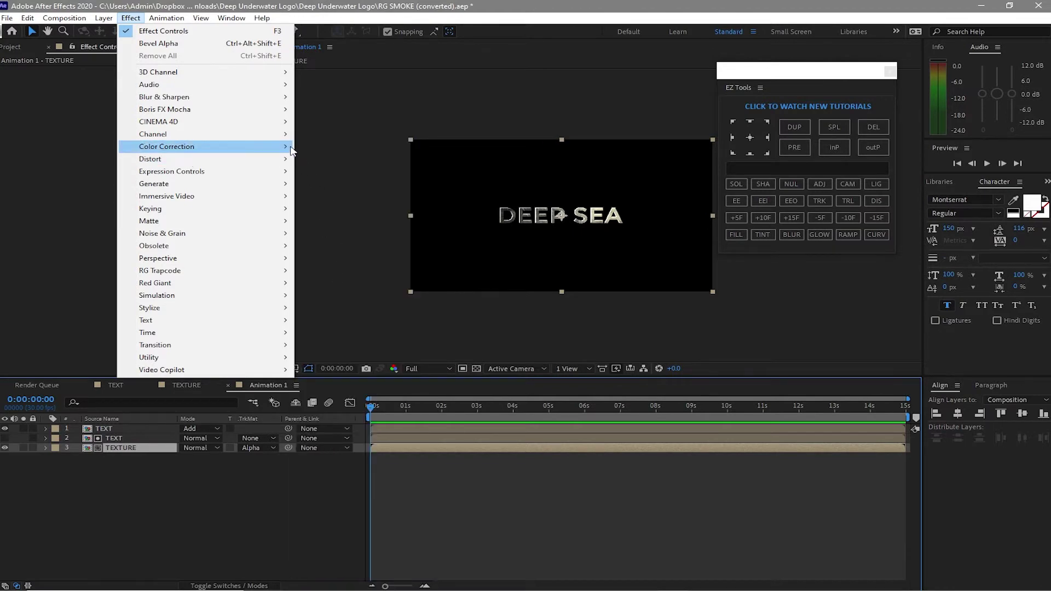
{"action": "mouse_move", "coordinate": [263, 147]}
{"action": "left_click", "coordinate": [324, 370]}
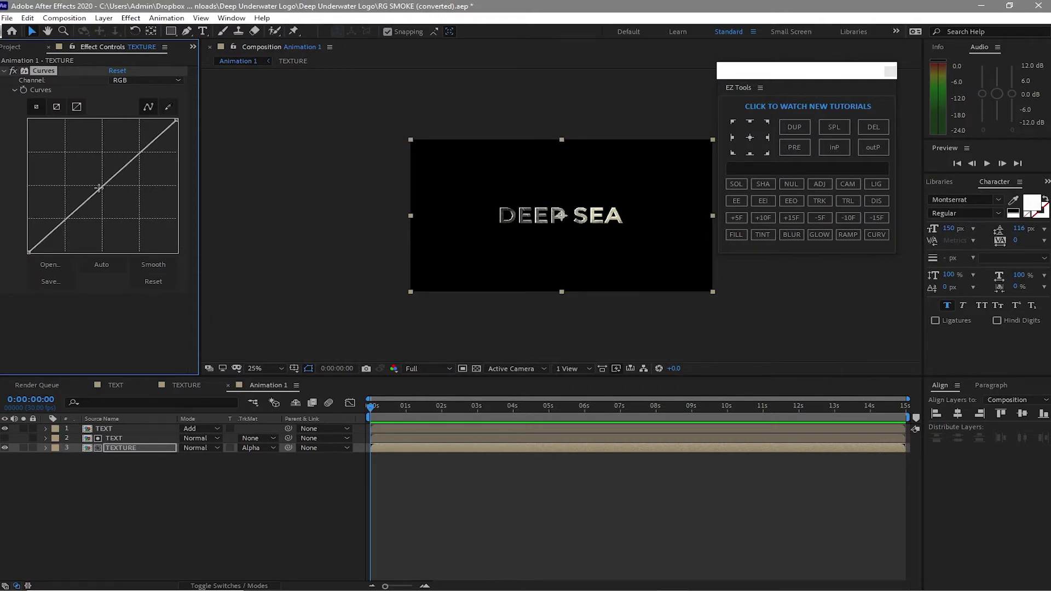
{"action": "left_click_drag", "start_coordinate": [102, 186], "coordinate": [120, 198]}
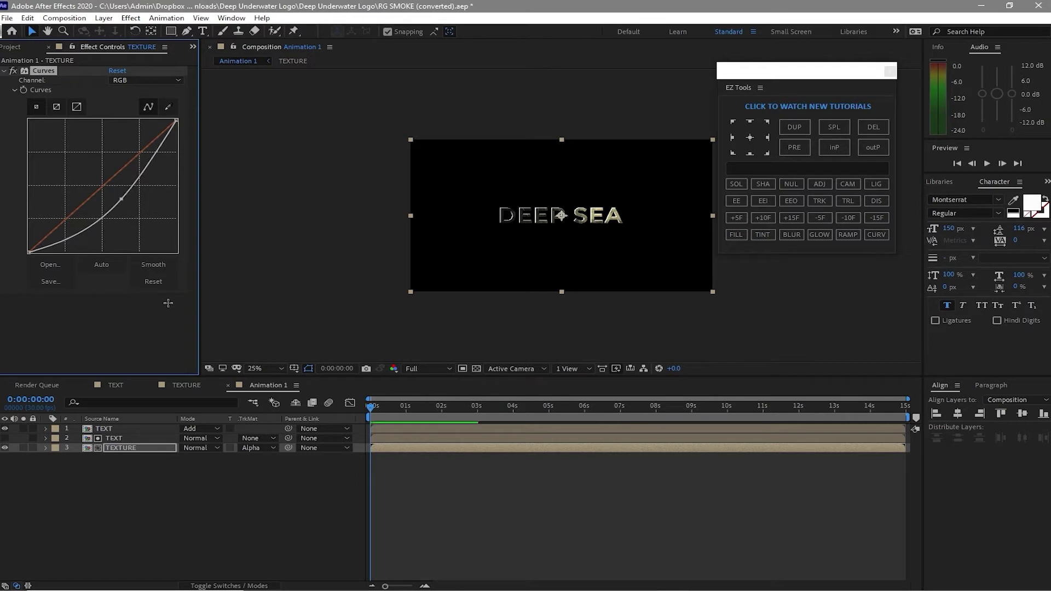
{"action": "left_click", "coordinate": [171, 329]}
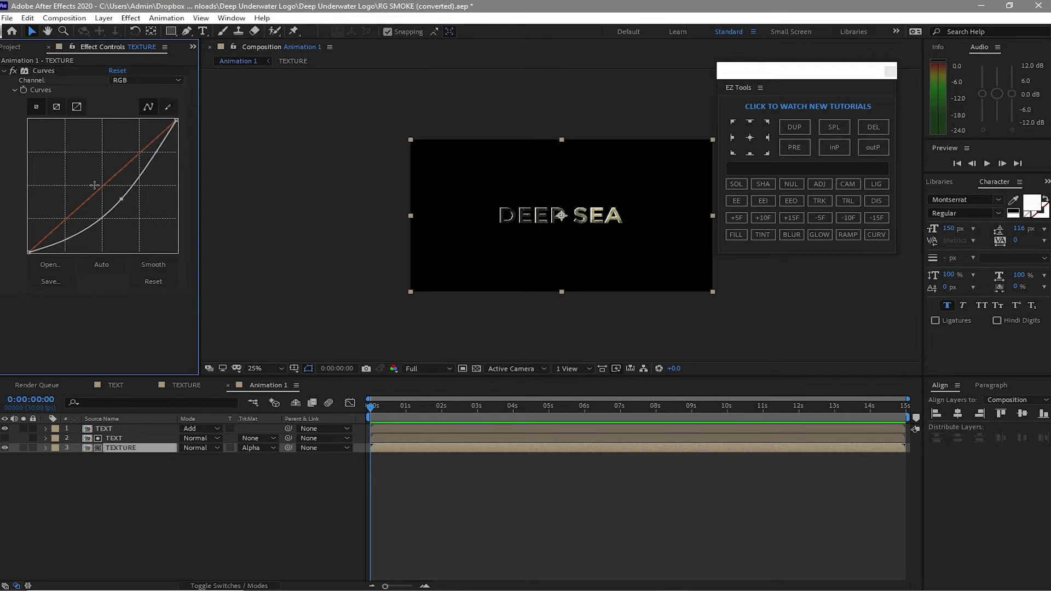
Step: Create a project folder named Scene 1 and move the TEXT, TEXTURE and Animation 1 compositions into it
{"action": "left_click", "coordinate": [18, 47]}
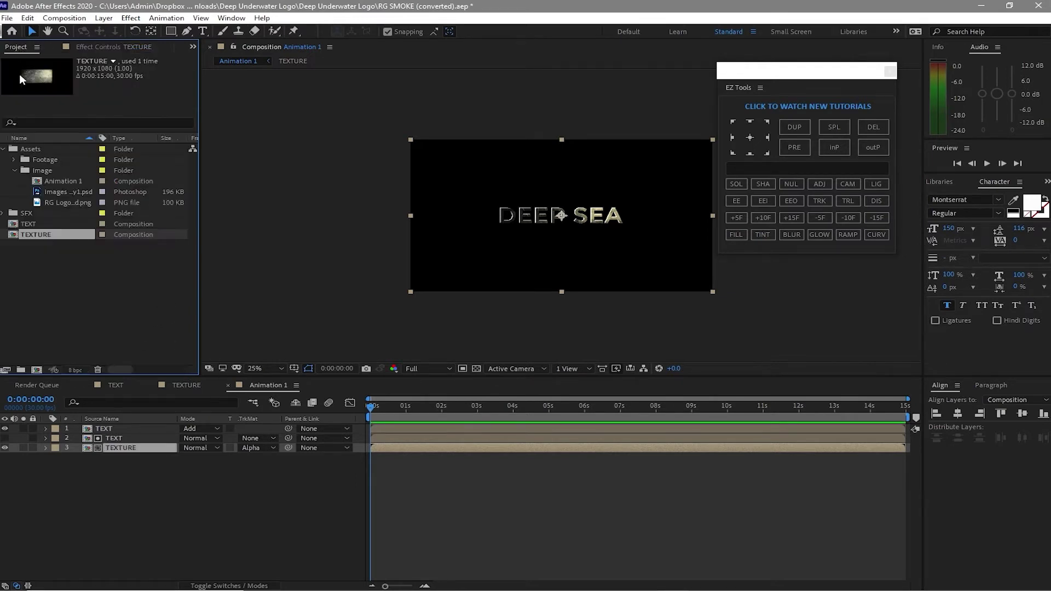
{"action": "left_click", "coordinate": [20, 370]}
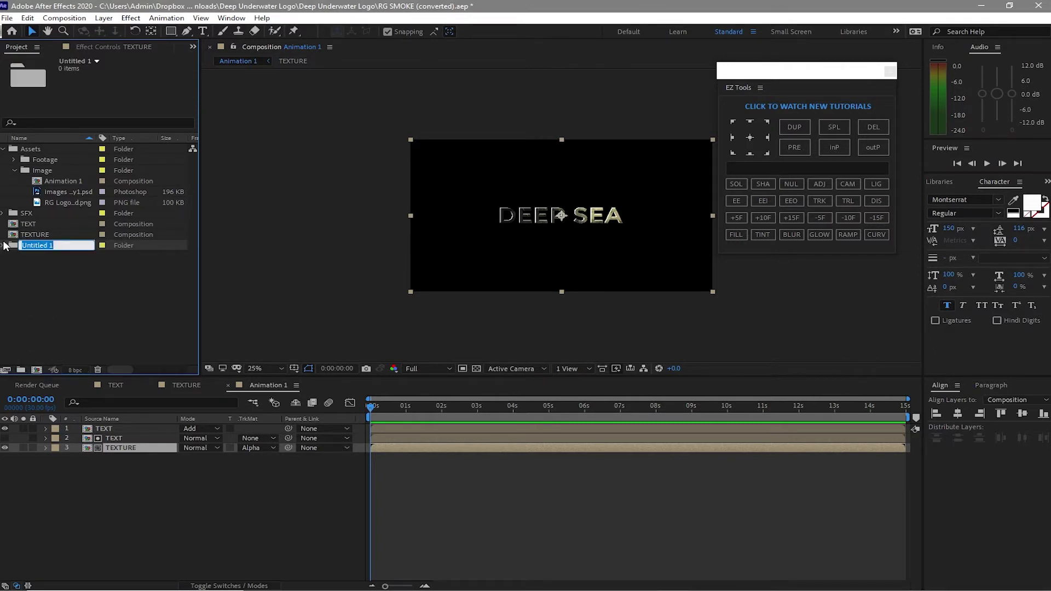
{"action": "type", "text": "Scene 1"}
{"action": "left_click", "coordinate": [58, 301]}
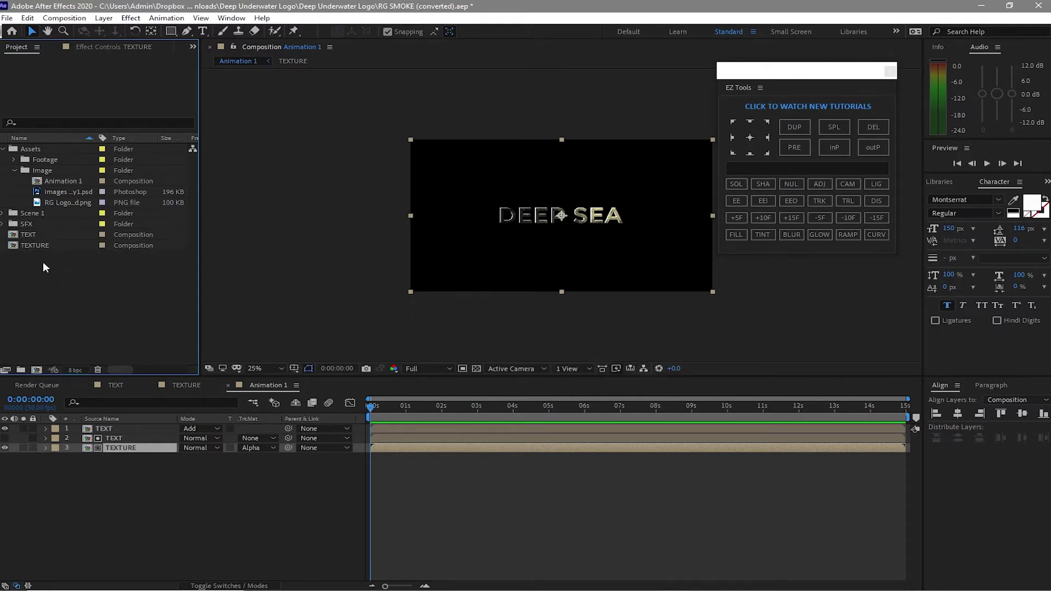
{"action": "left_click_drag", "start_coordinate": [41, 266], "coordinate": [35, 213]}
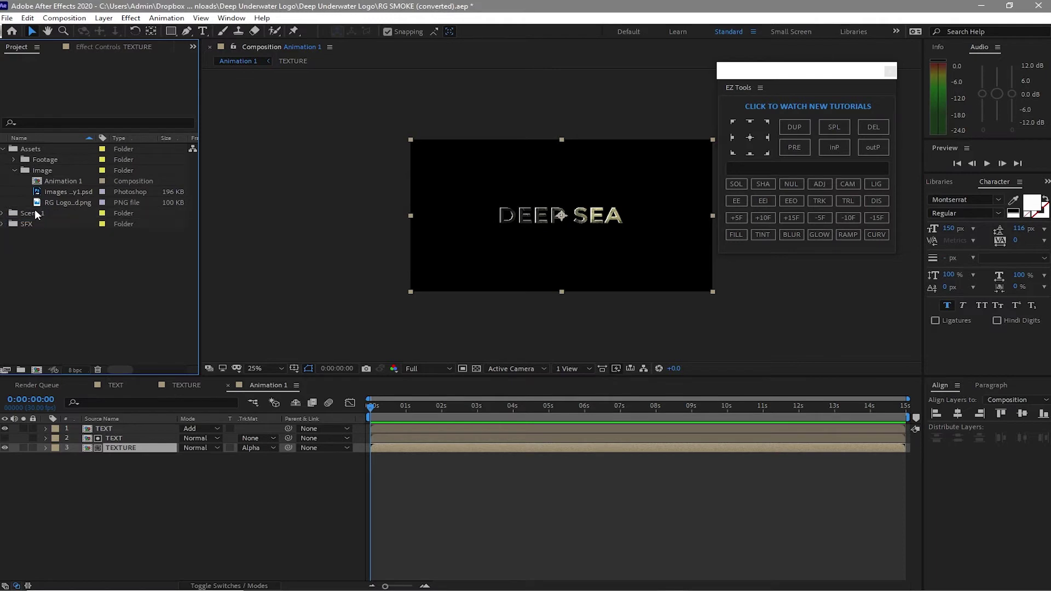
{"action": "left_click_drag", "start_coordinate": [44, 176], "coordinate": [47, 215]}
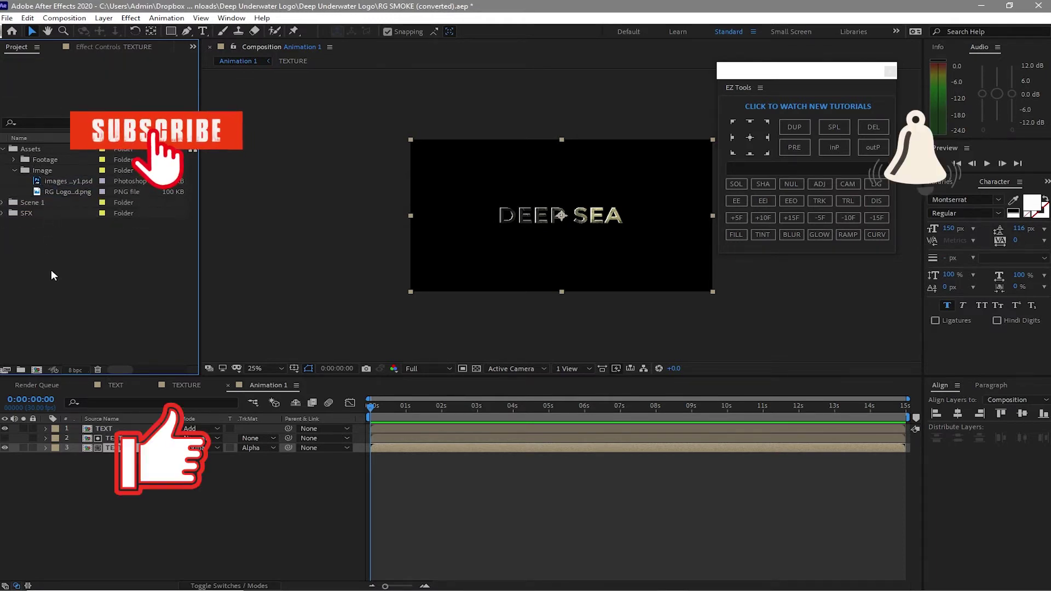
{"action": "left_click", "coordinate": [13, 170]}
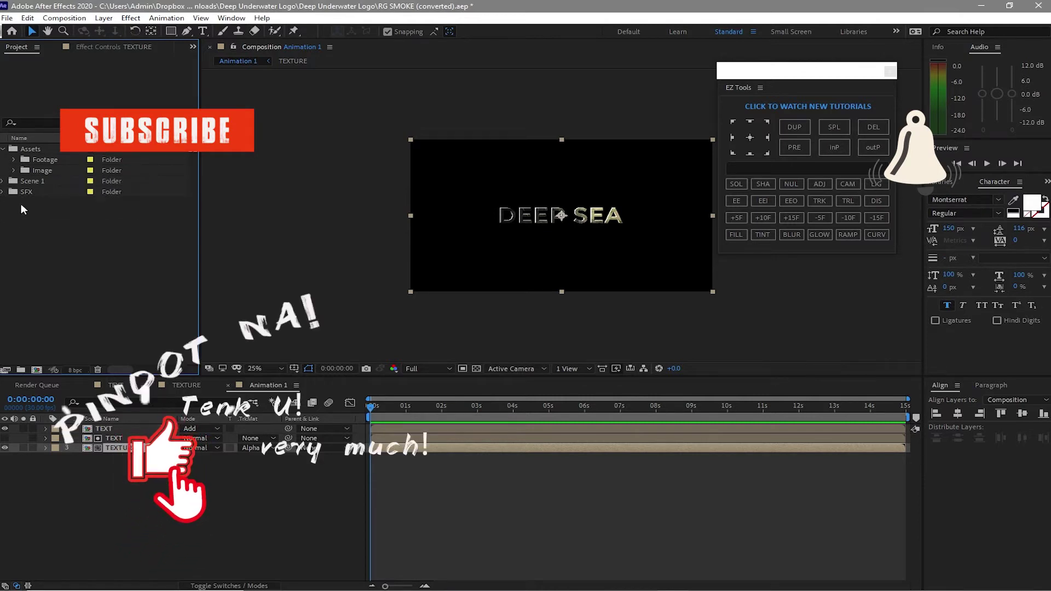
Step: Create another project folder named Scene 2
{"action": "left_click", "coordinate": [21, 370]}
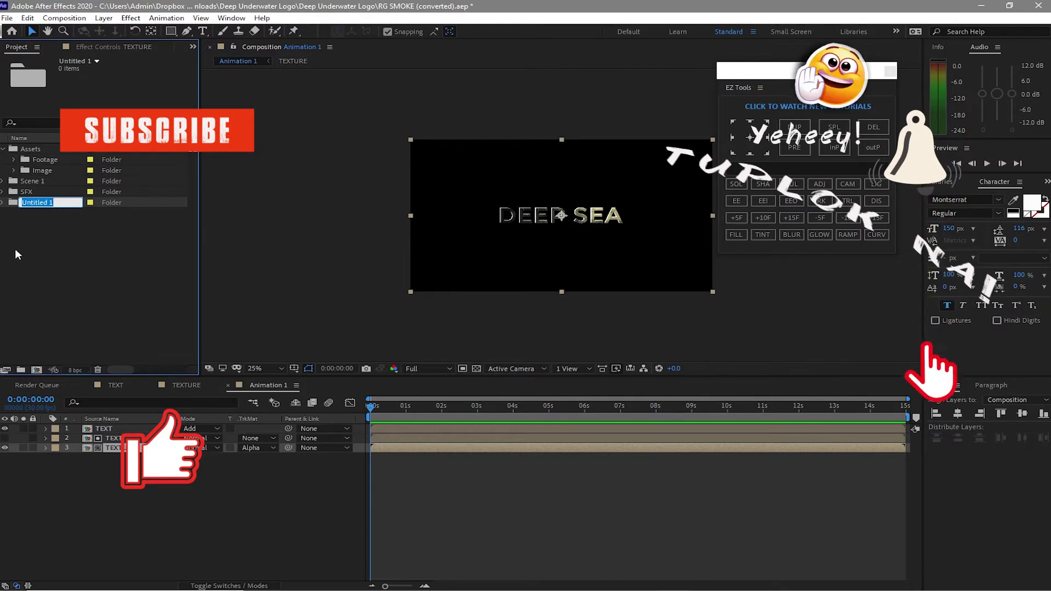
{"action": "type", "text": "S"}
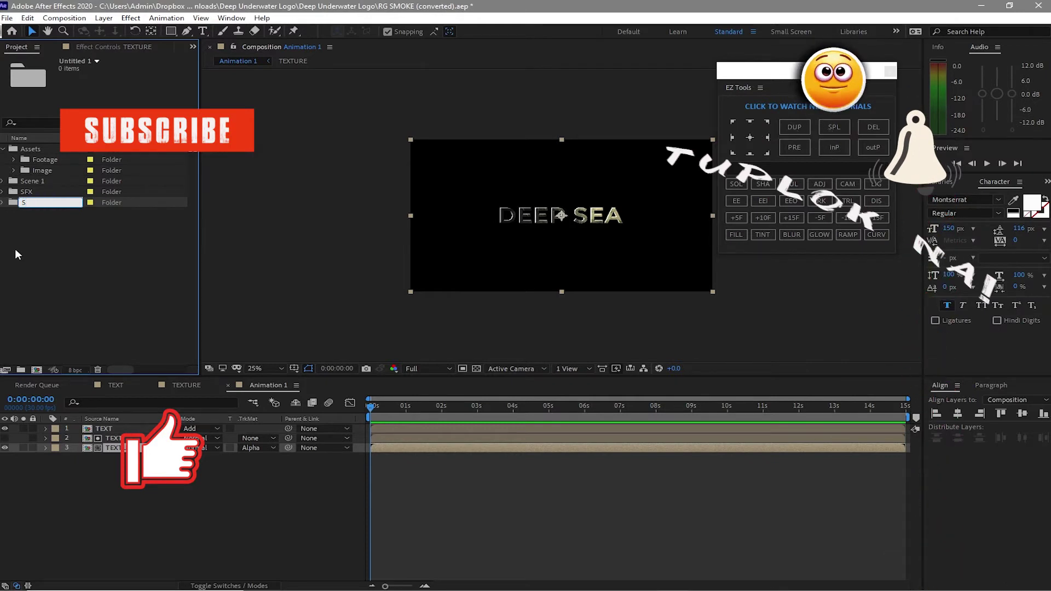
{"action": "type", "text": "cene 2"}
{"action": "left_click", "coordinate": [71, 259]}
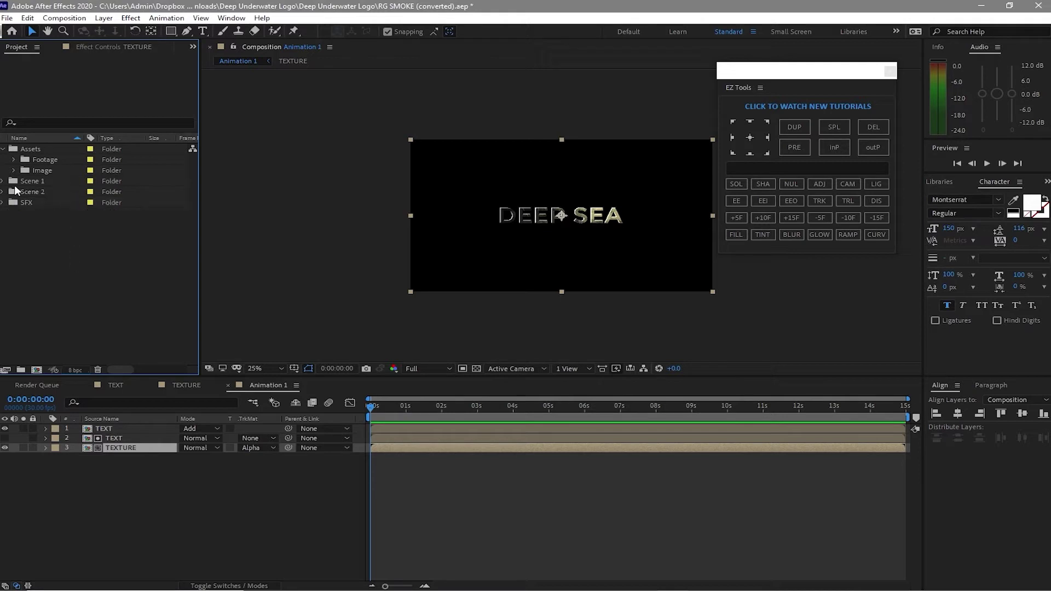
Step: Duplicate the Animation 1, TEXT and TEXTURE compositions and move the copies into the Scene 2 folder
{"action": "left_click", "coordinate": [2, 181]}
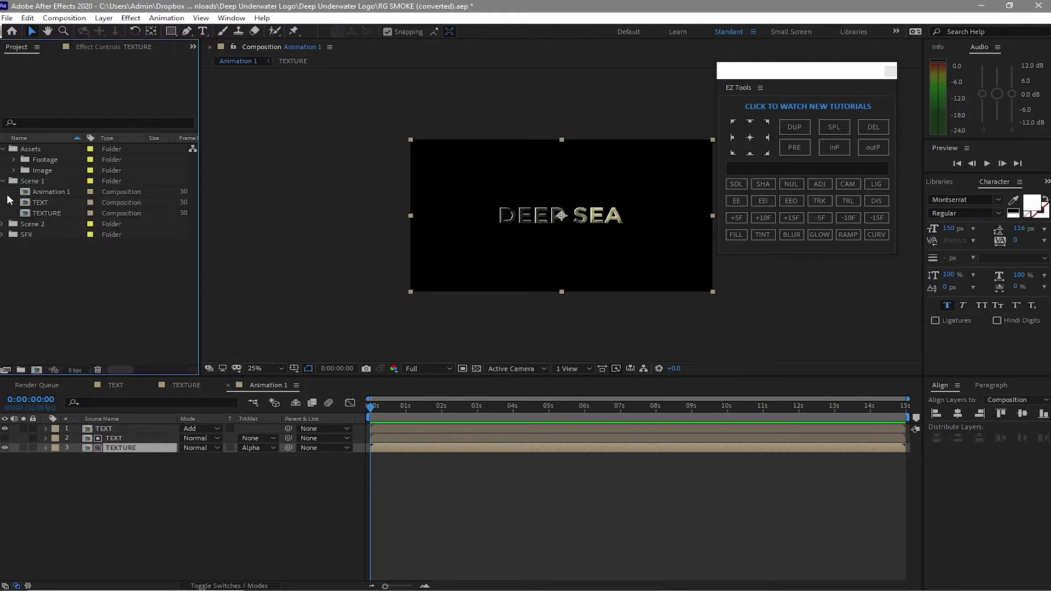
{"action": "left_click_drag", "start_coordinate": [7, 195], "coordinate": [44, 214]}
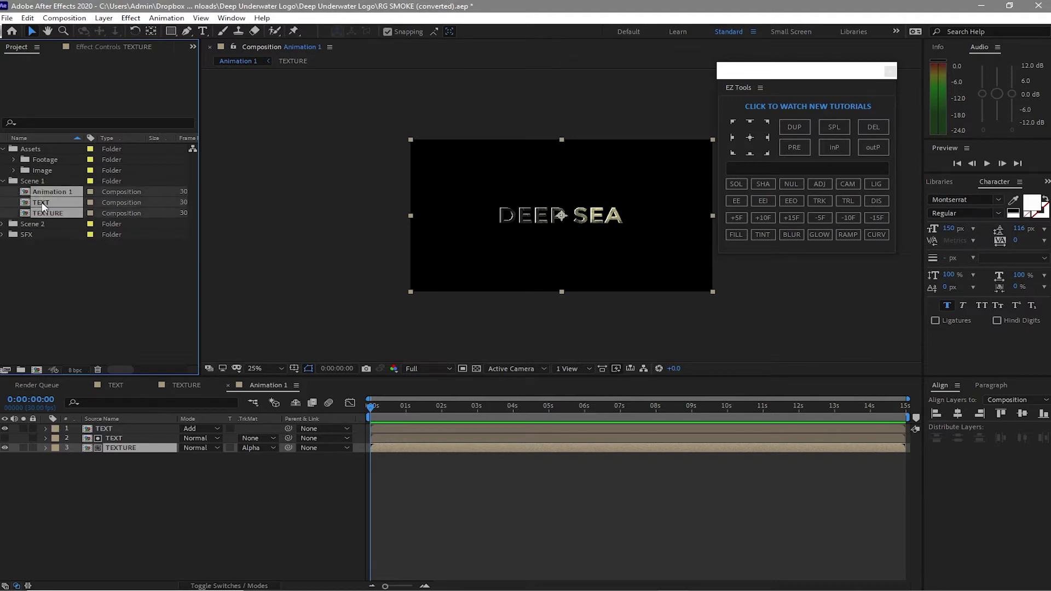
{"action": "left_click", "coordinate": [28, 17]}
{"action": "left_click", "coordinate": [55, 163]}
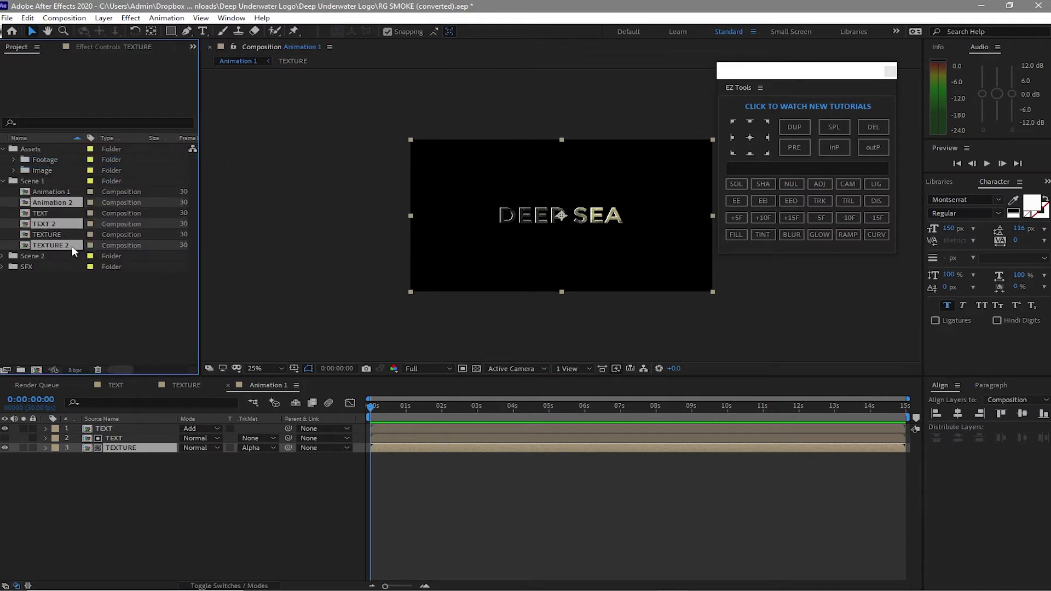
{"action": "left_click_drag", "start_coordinate": [71, 245], "coordinate": [72, 253]}
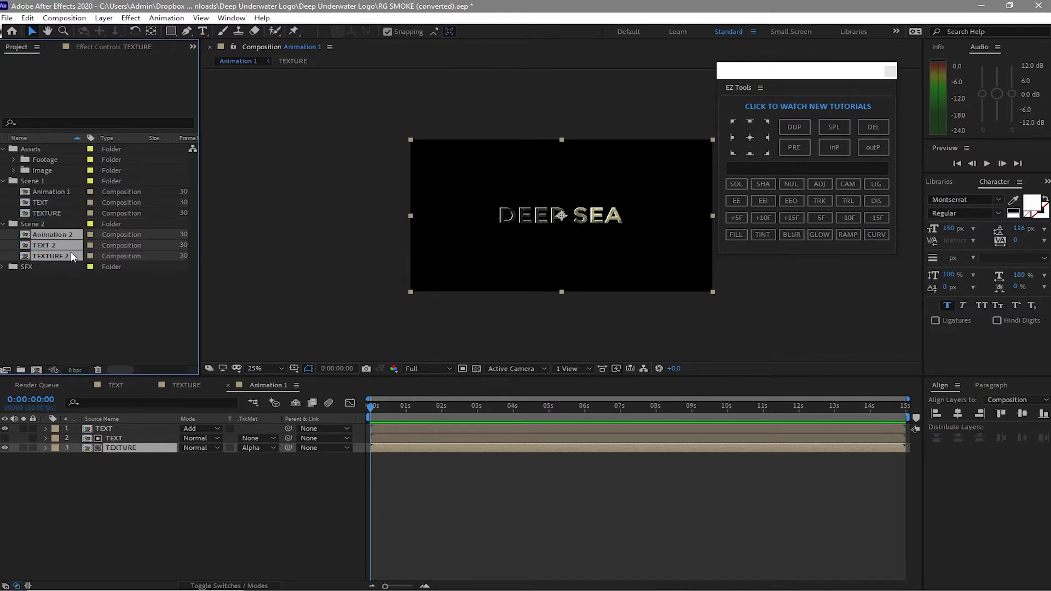
{"action": "left_click", "coordinate": [40, 297]}
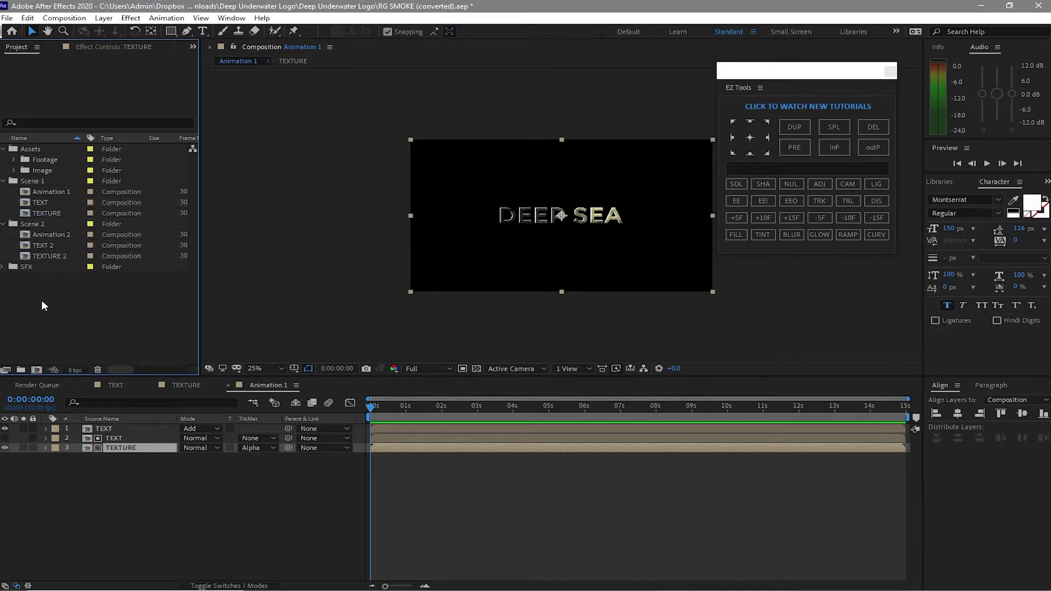
Step: Open the three Scene 2 compositions together and bring TEXT 2 to the front
{"action": "left_click_drag", "start_coordinate": [5, 234], "coordinate": [36, 255]}
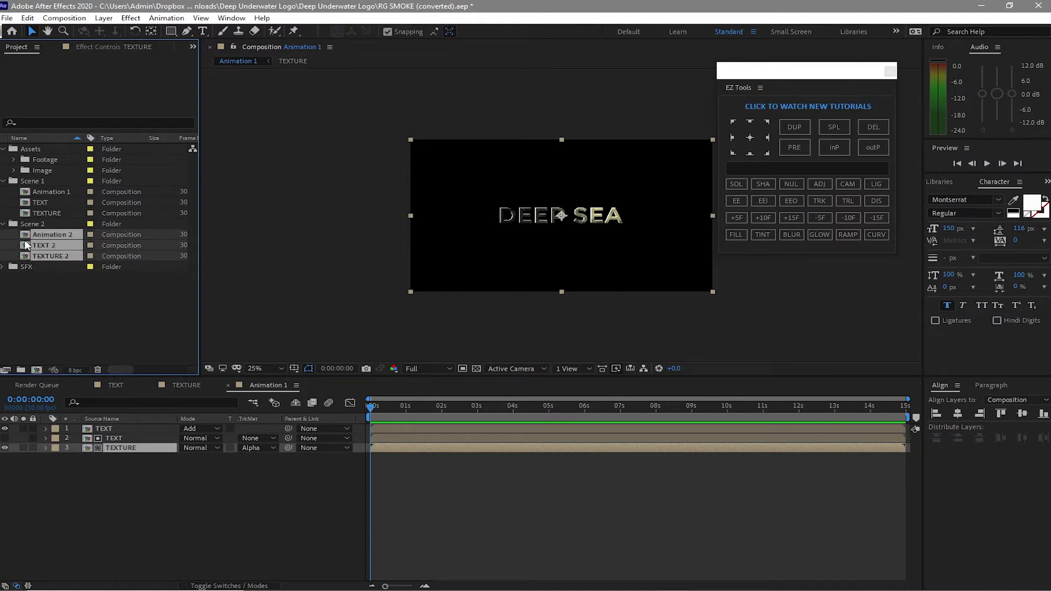
{"action": "double_click", "coordinate": [25, 246]}
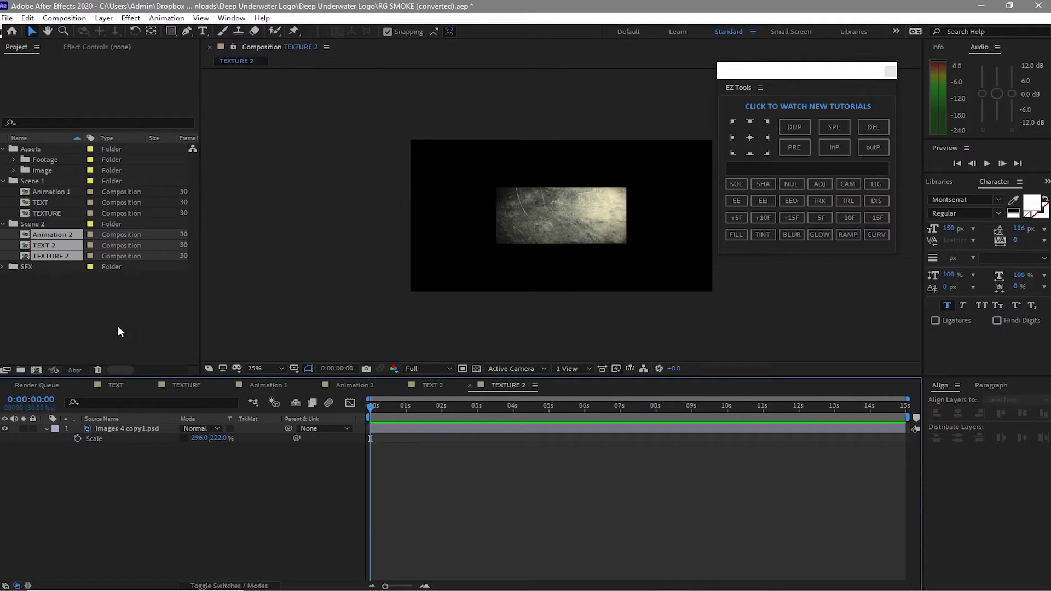
{"action": "left_click", "coordinate": [417, 386]}
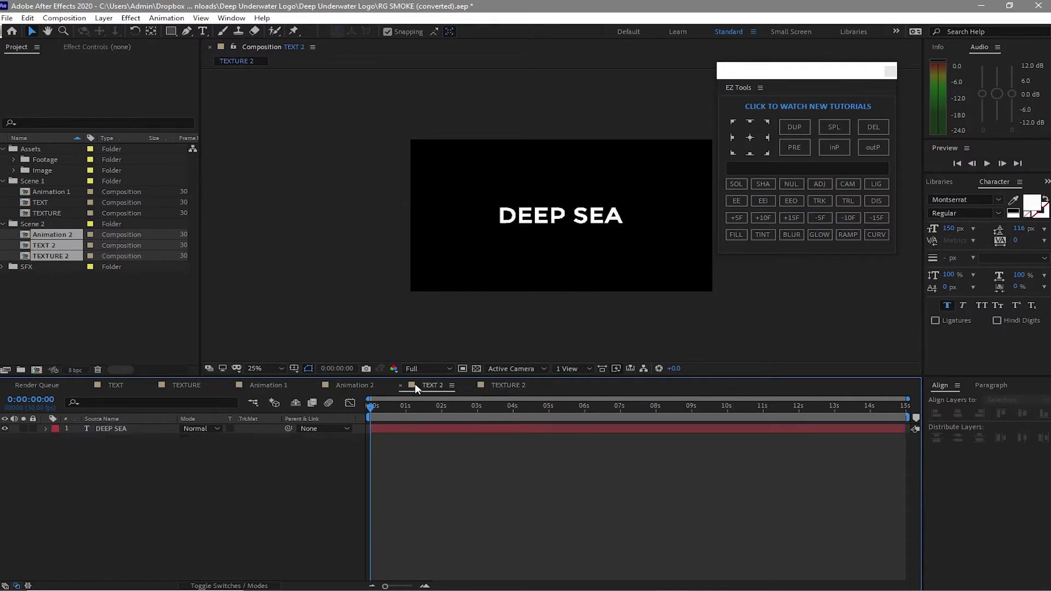
Step: Replace the DEEP SEA text in the TEXT 2 composition with EXPLORATION
{"action": "left_click", "coordinate": [143, 428]}
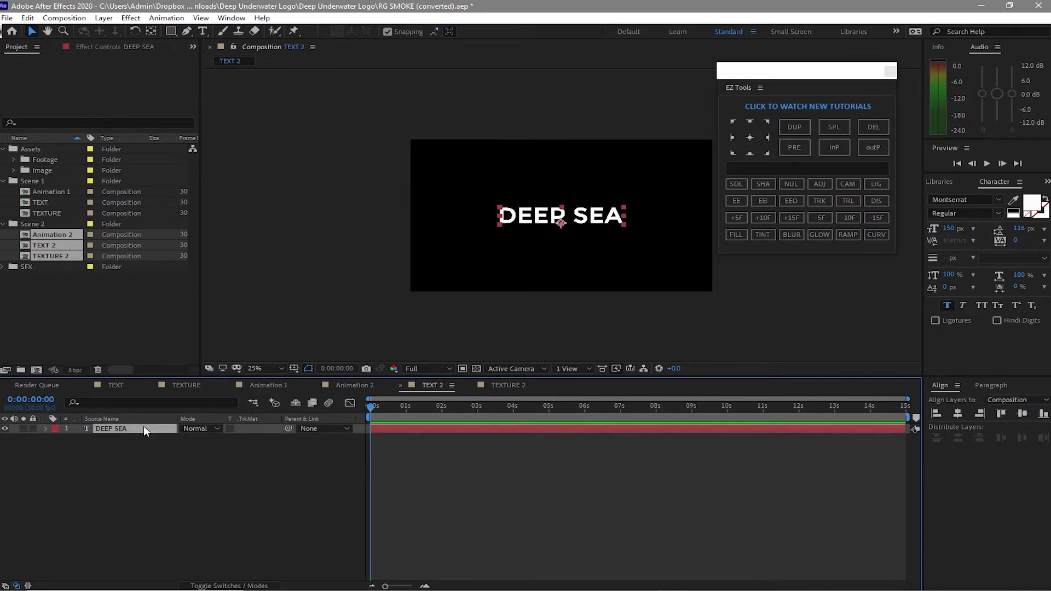
{"action": "double_click", "coordinate": [144, 428]}
{"action": "type", "text": "EXPLO"}
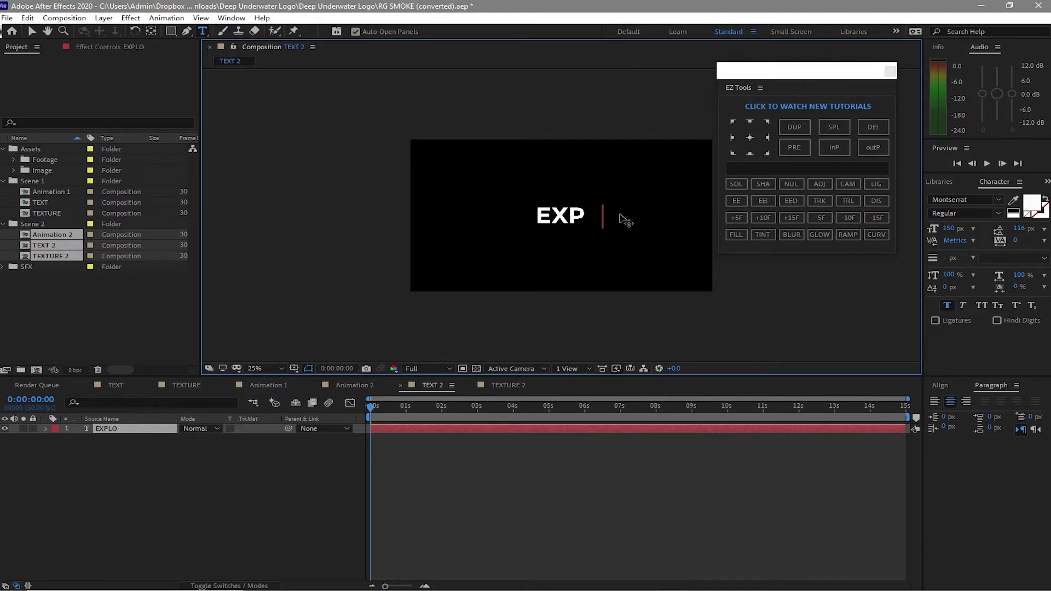
{"action": "type", "text": "RATION"}
{"action": "left_click", "coordinate": [498, 304]}
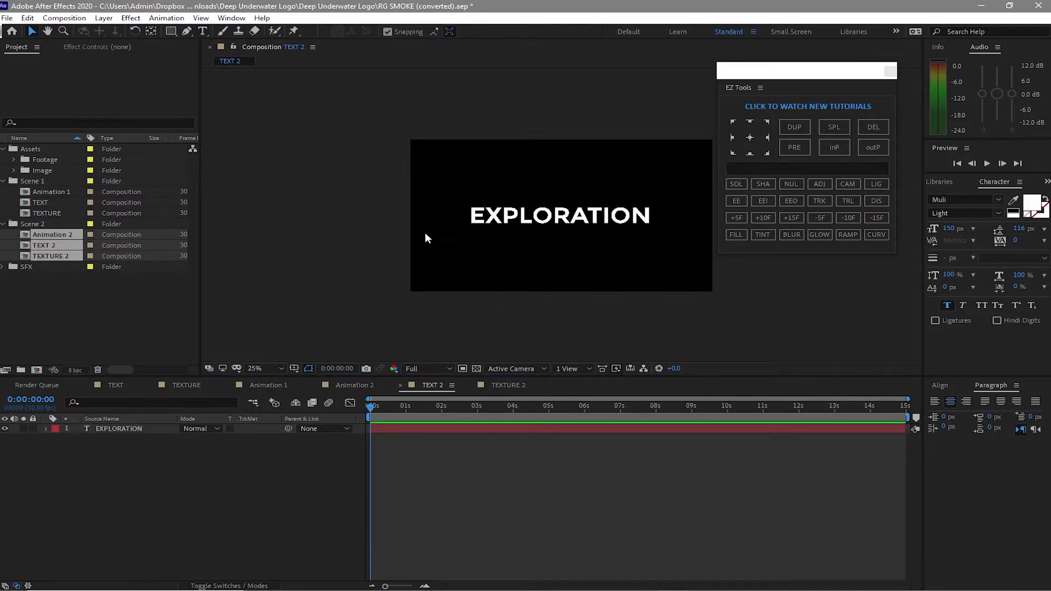
Step: Add a new text layer reading Underwater above the EXPLORATION title in the TEXT 2 composition
{"action": "left_click", "coordinate": [202, 31]}
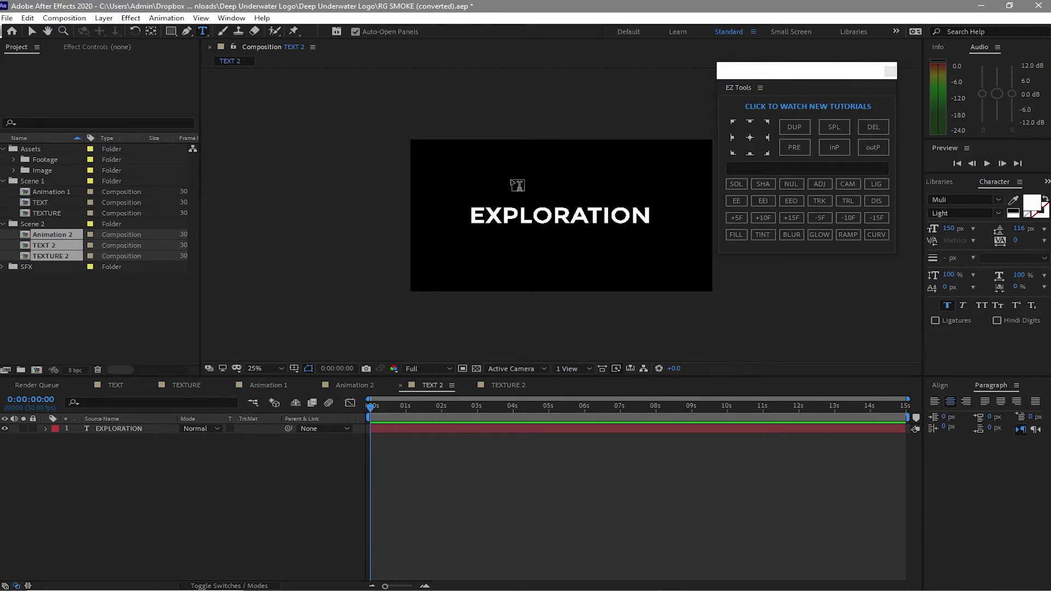
{"action": "left_click", "coordinate": [511, 178]}
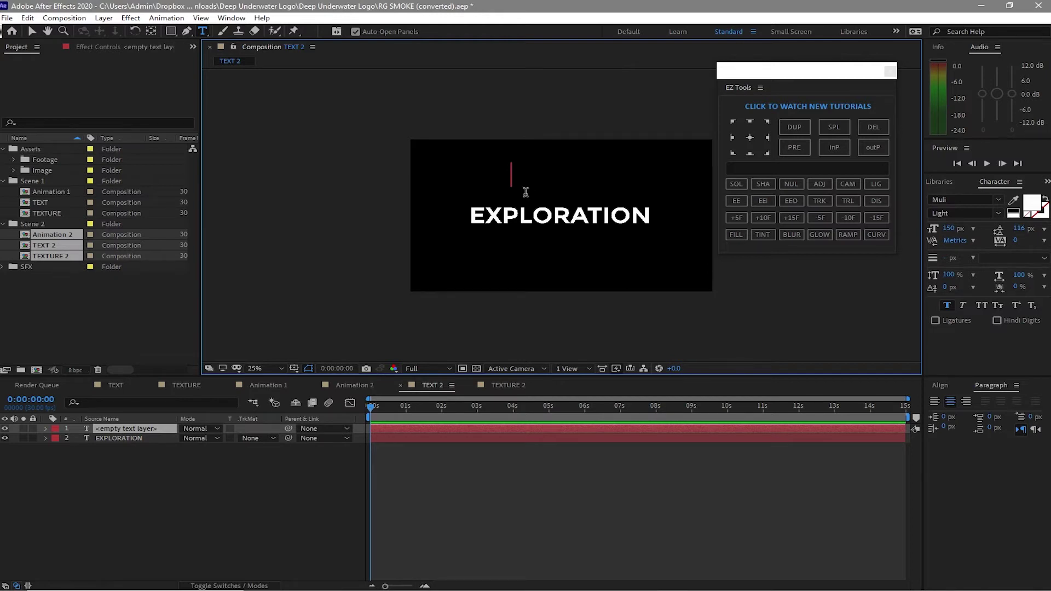
{"action": "type", "text": "U"}
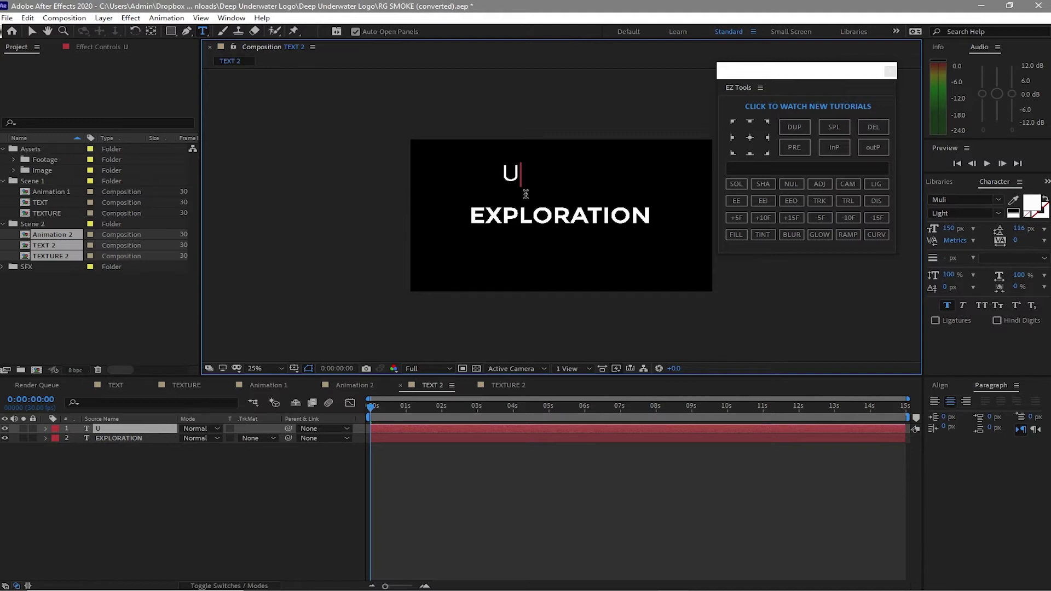
{"action": "type", "text": "nderwat"}
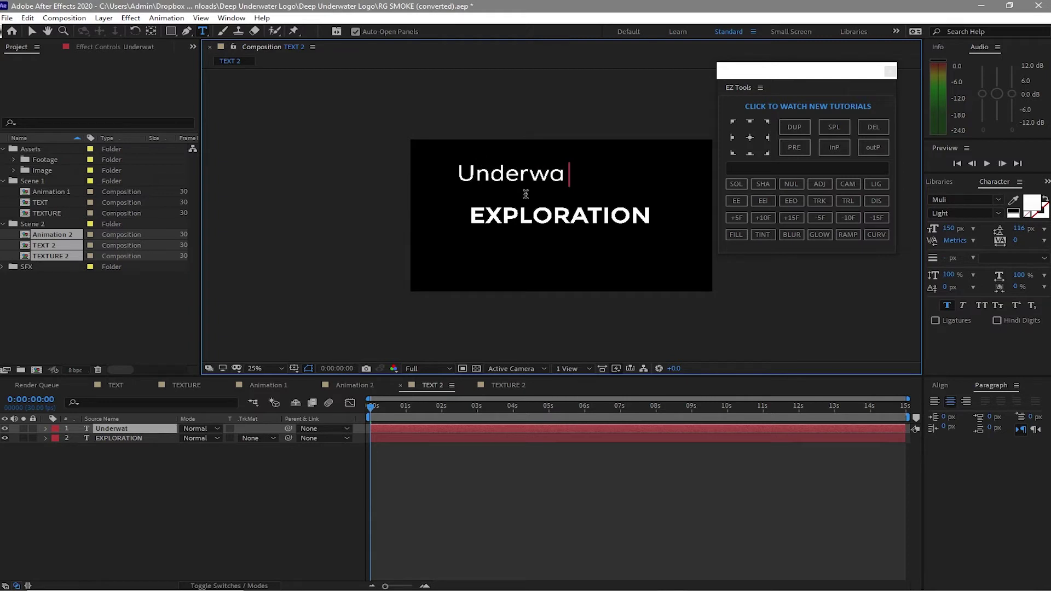
{"action": "type", "text": "er"}
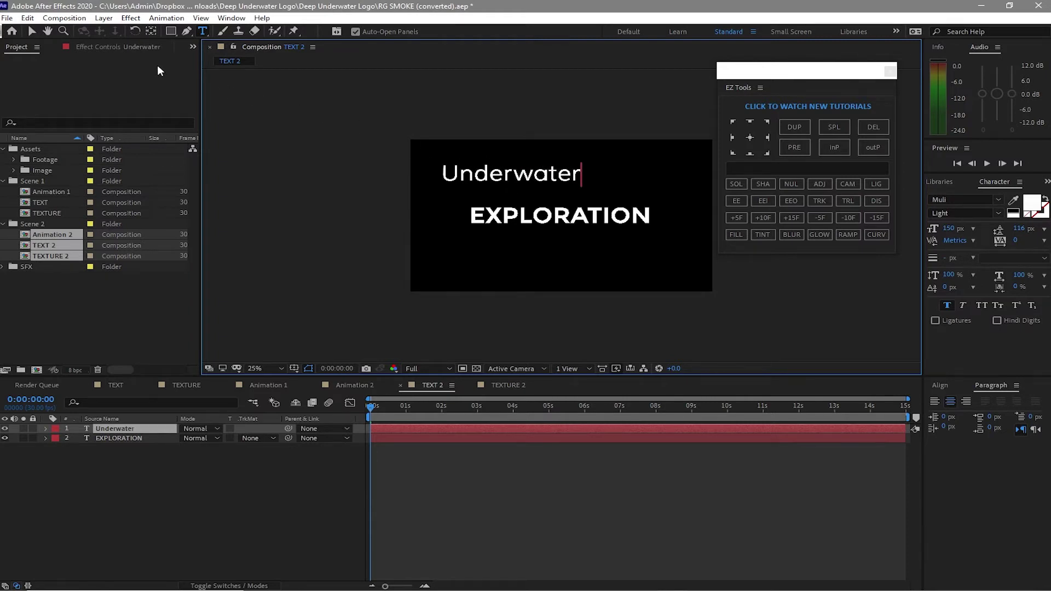
{"action": "left_click", "coordinate": [25, 29]}
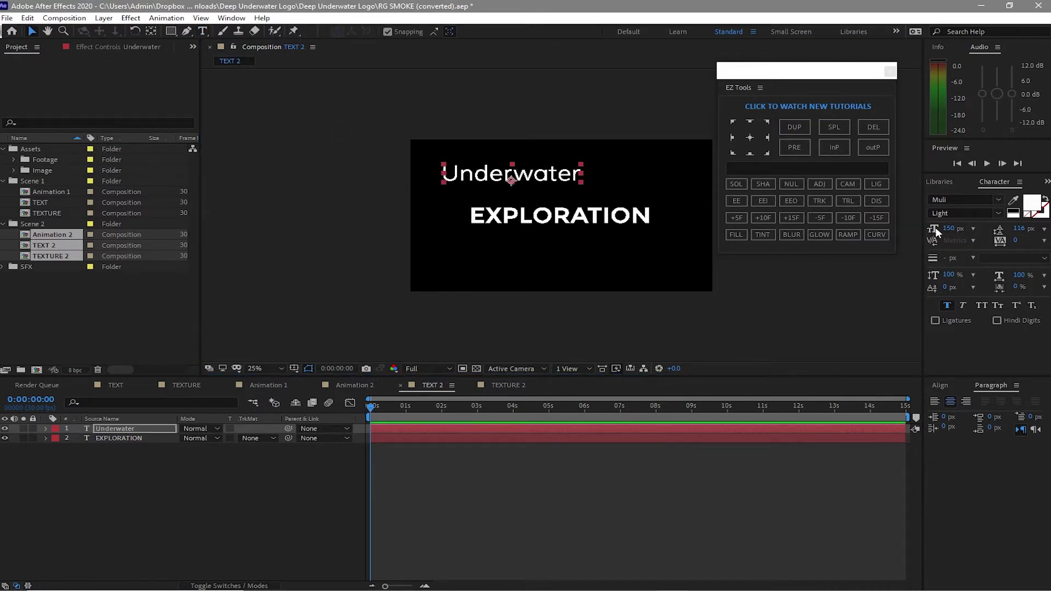
Step: Set the Underwater text's font size to 72 px and centre it horizontally in the composition
{"action": "left_click", "coordinate": [972, 229]}
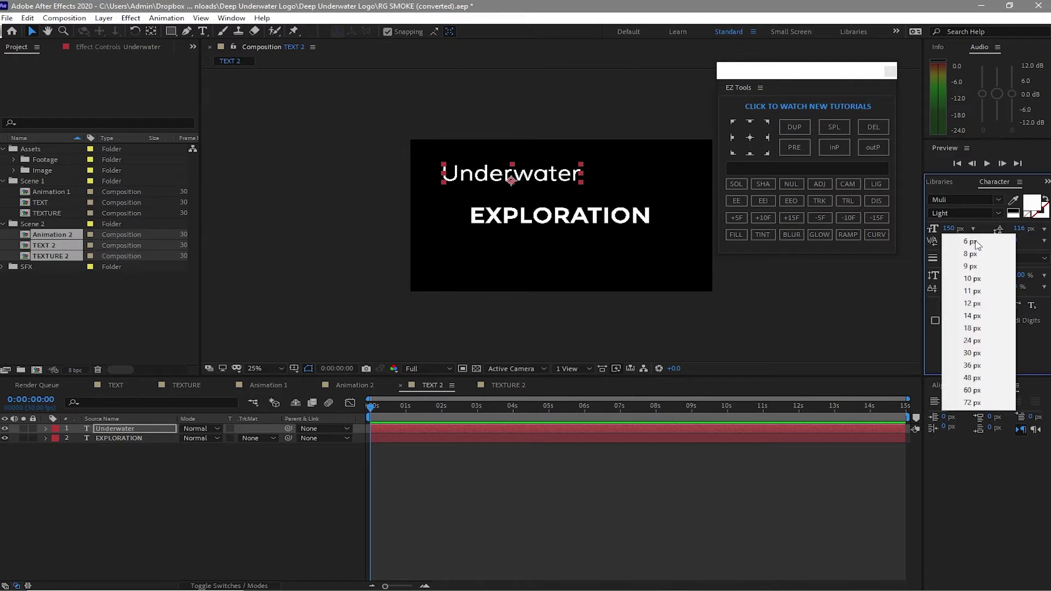
{"action": "left_click", "coordinate": [967, 404]}
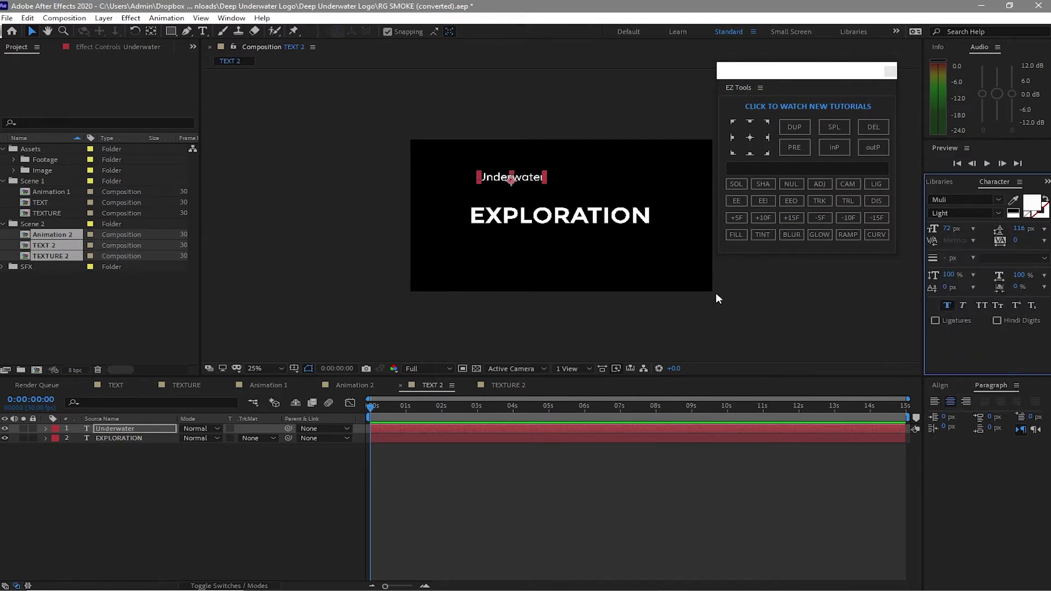
{"action": "left_click", "coordinate": [939, 386]}
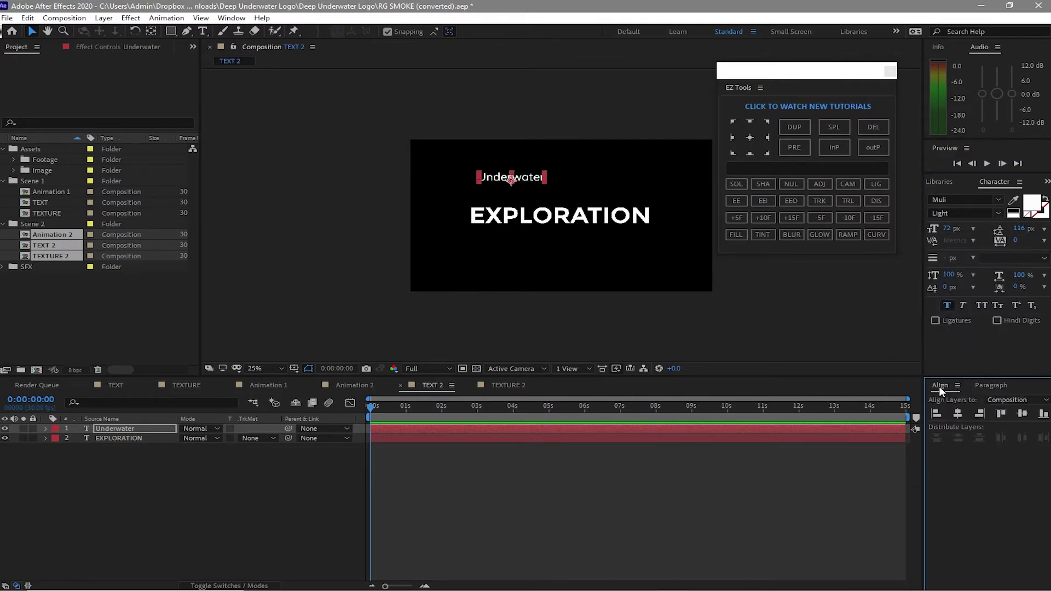
{"action": "left_click", "coordinate": [957, 414]}
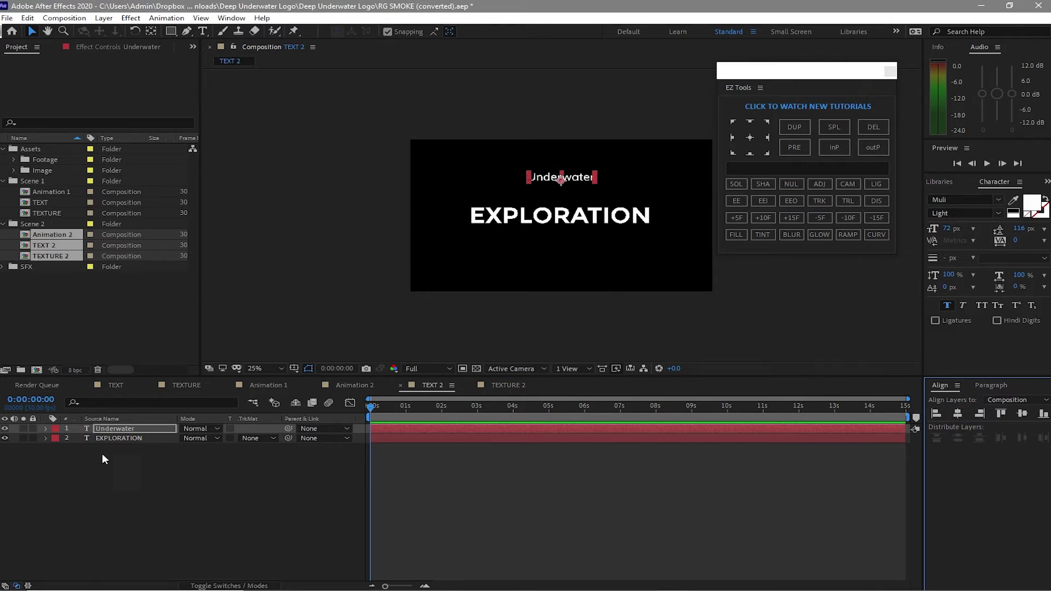
Step: Lower the Underwater layer's vertical position so it sits just above the EXPLORATION title
{"action": "left_click", "coordinate": [100, 431]}
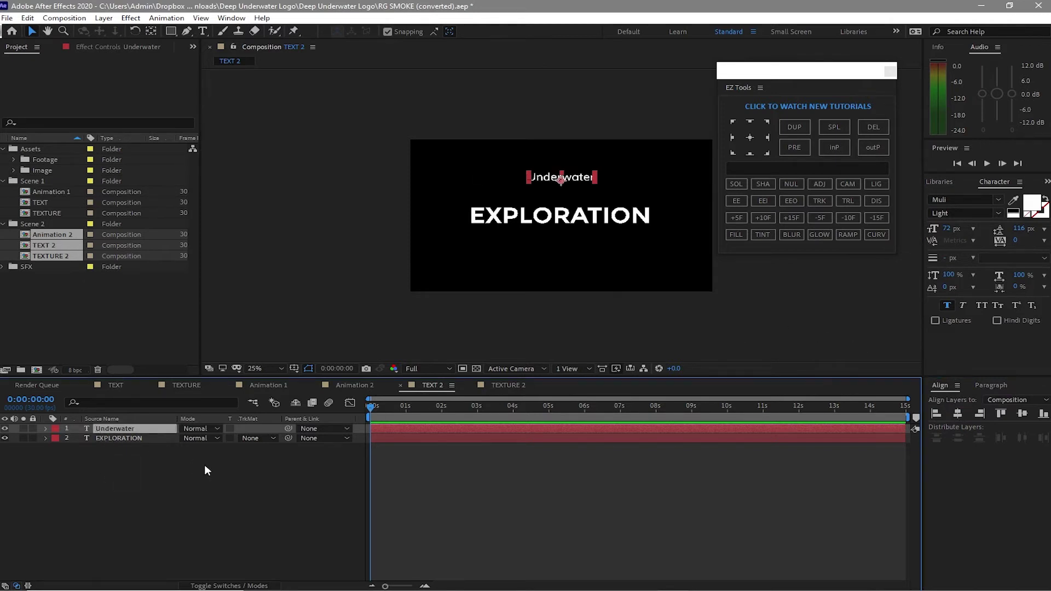
{"action": "key", "text": "p"}
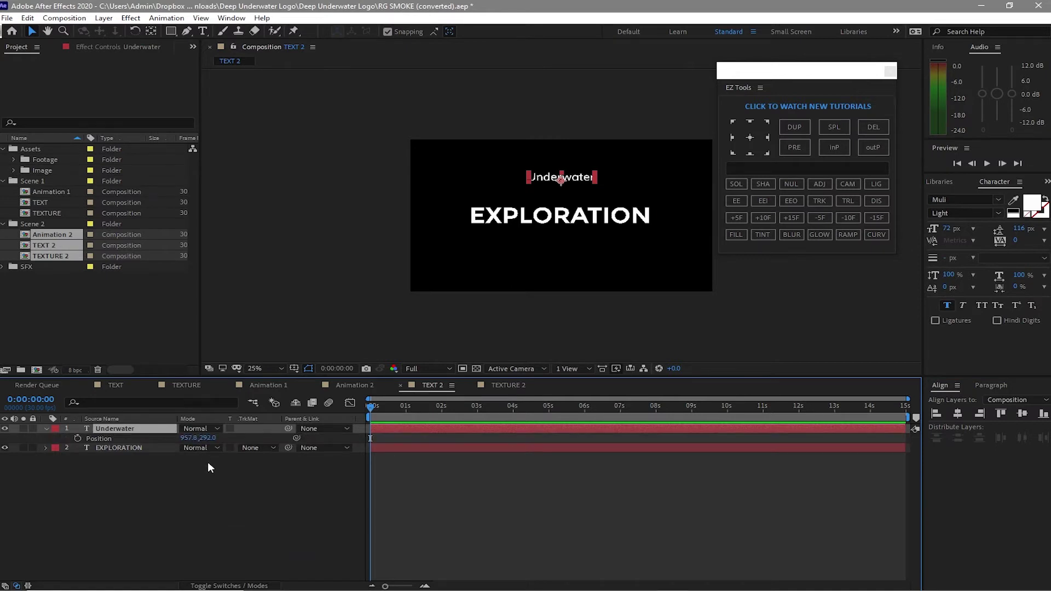
{"action": "left_click_drag", "start_coordinate": [207, 438], "coordinate": [261, 454]}
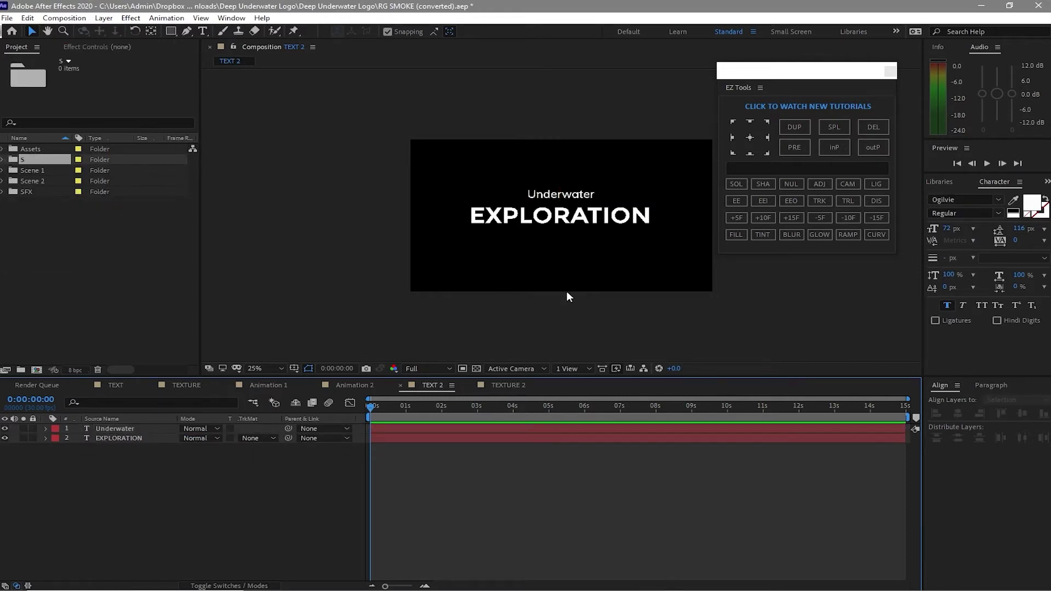
Step: Add a text layer reading BY below the EXPLORATION title and centre it horizontally in the composition
{"action": "left_click", "coordinate": [200, 31]}
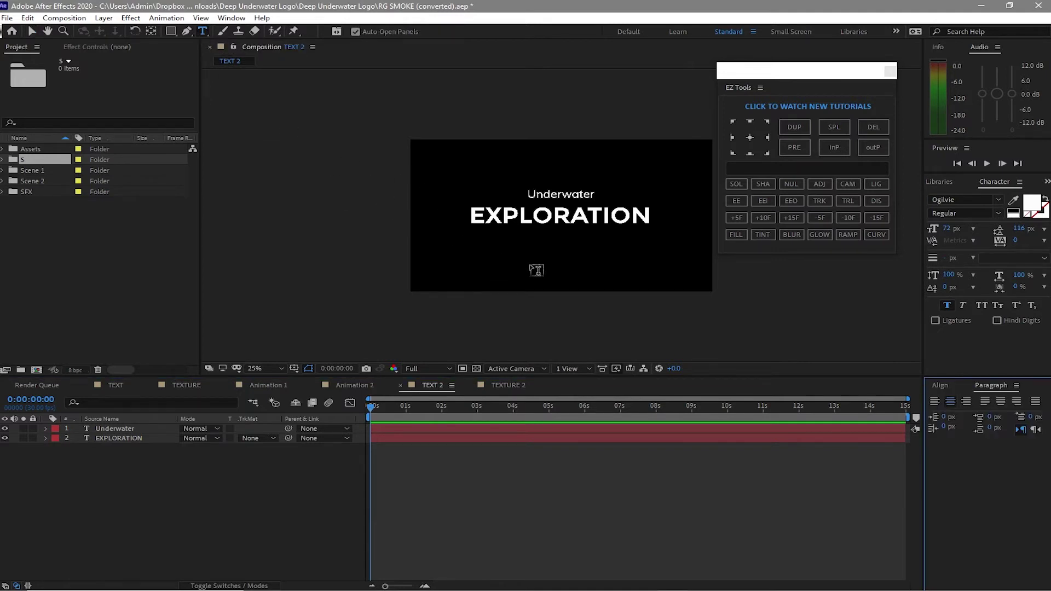
{"action": "left_click", "coordinate": [540, 249]}
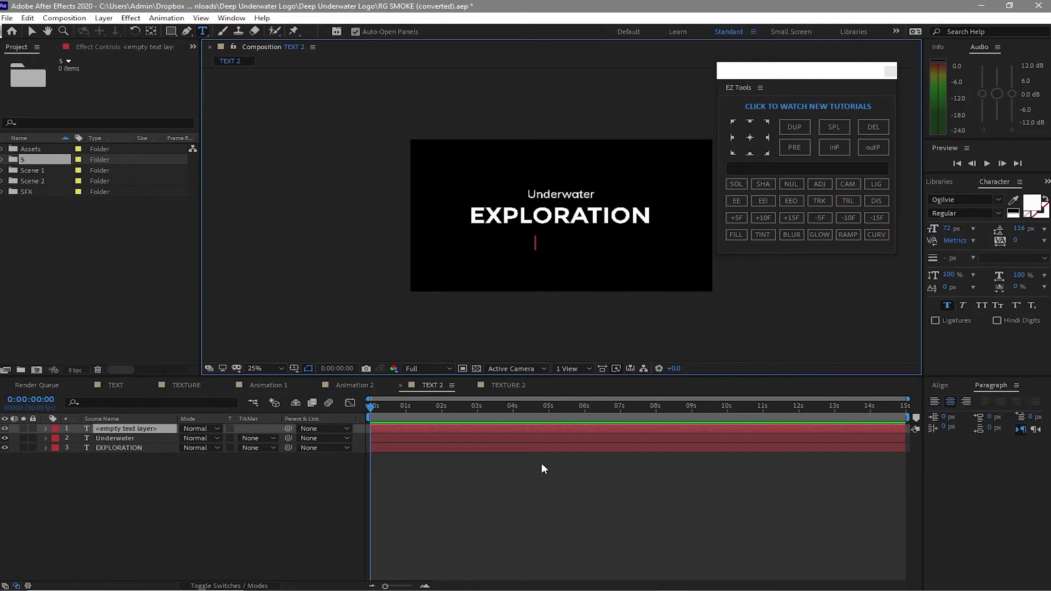
{"action": "type", "text": "BY"}
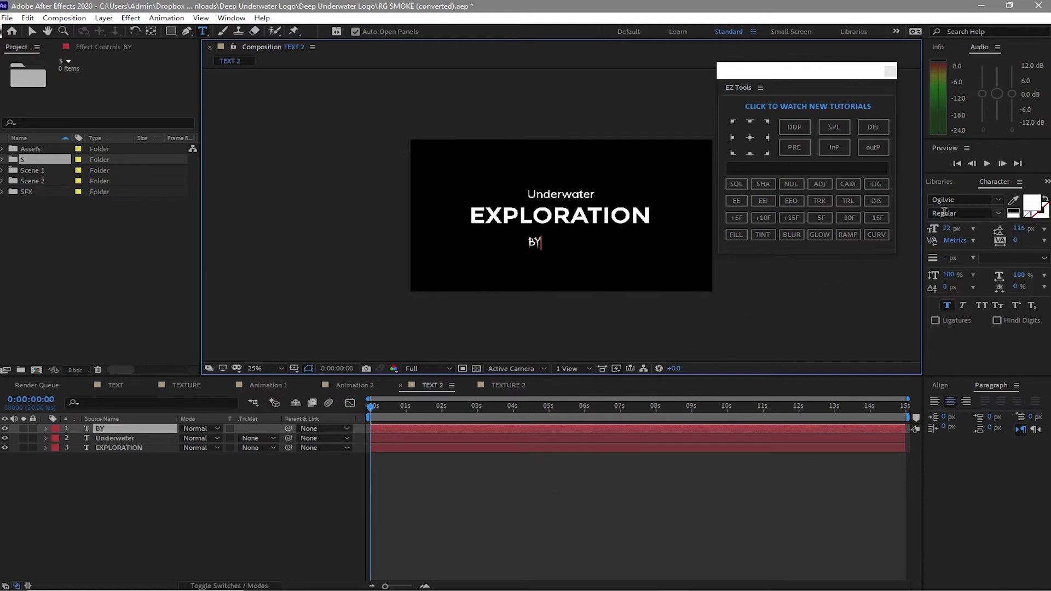
{"action": "key", "text": "Escape"}
{"action": "left_click", "coordinate": [937, 383]}
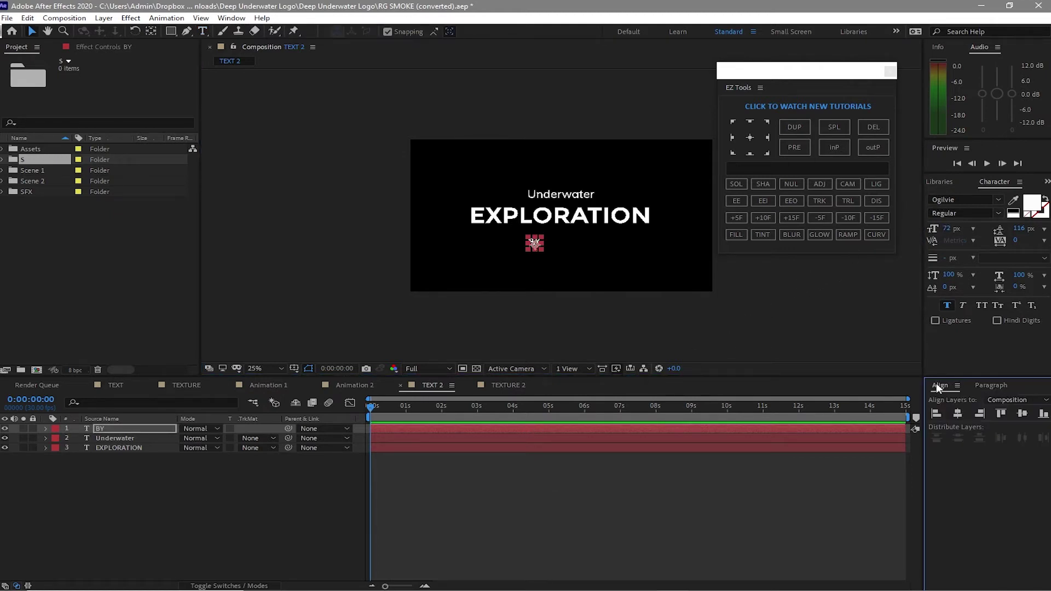
{"action": "left_click", "coordinate": [958, 413]}
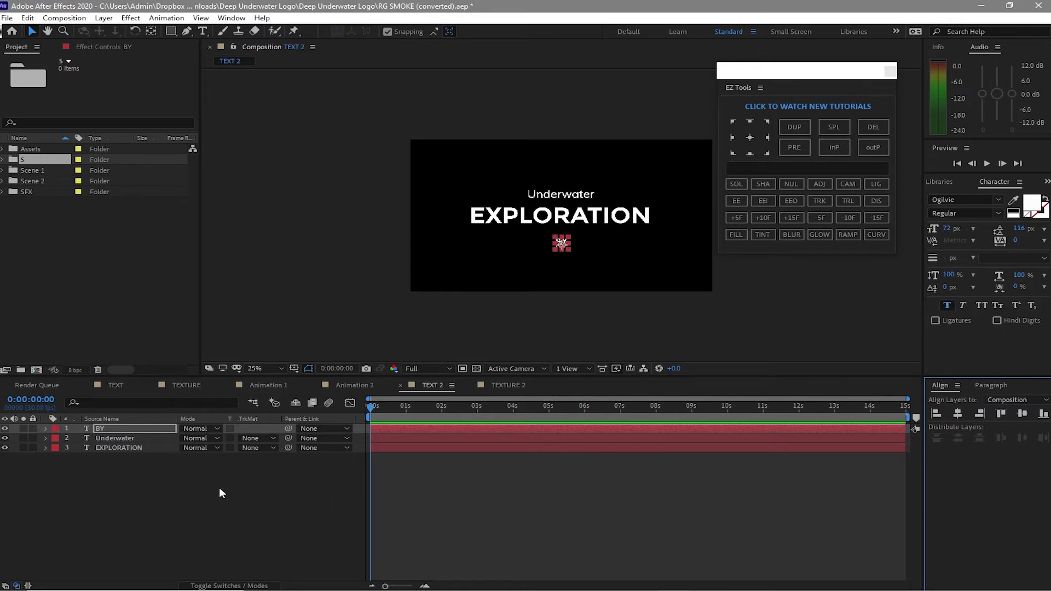
Step: Raise the BY layer to a vertical position of 695, just under the EXPLORATION title
{"action": "left_click", "coordinate": [124, 428]}
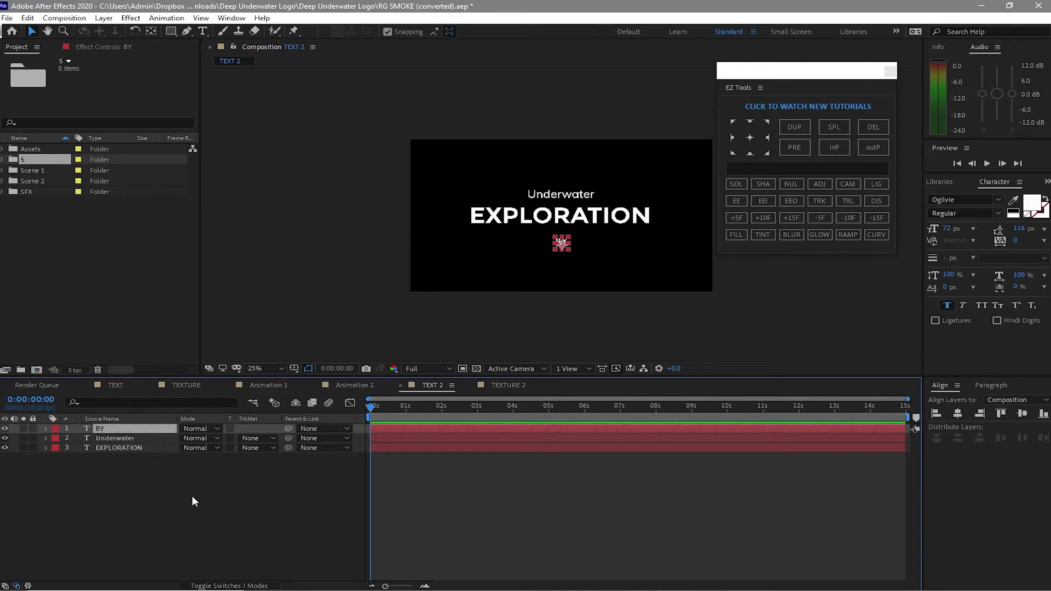
{"action": "mouse_move", "coordinate": [256, 585]}
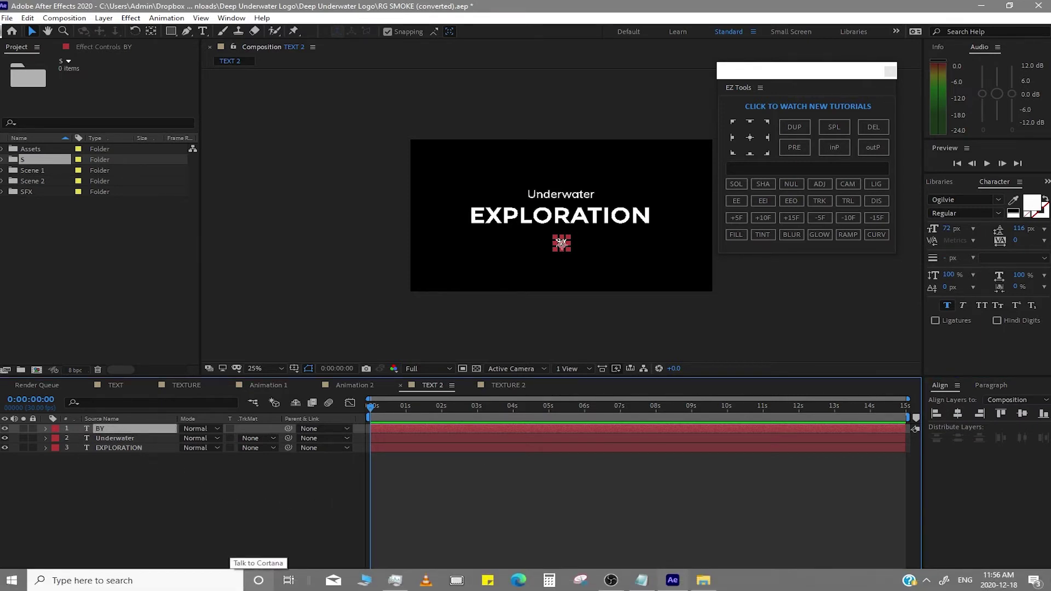
{"action": "key", "text": "p"}
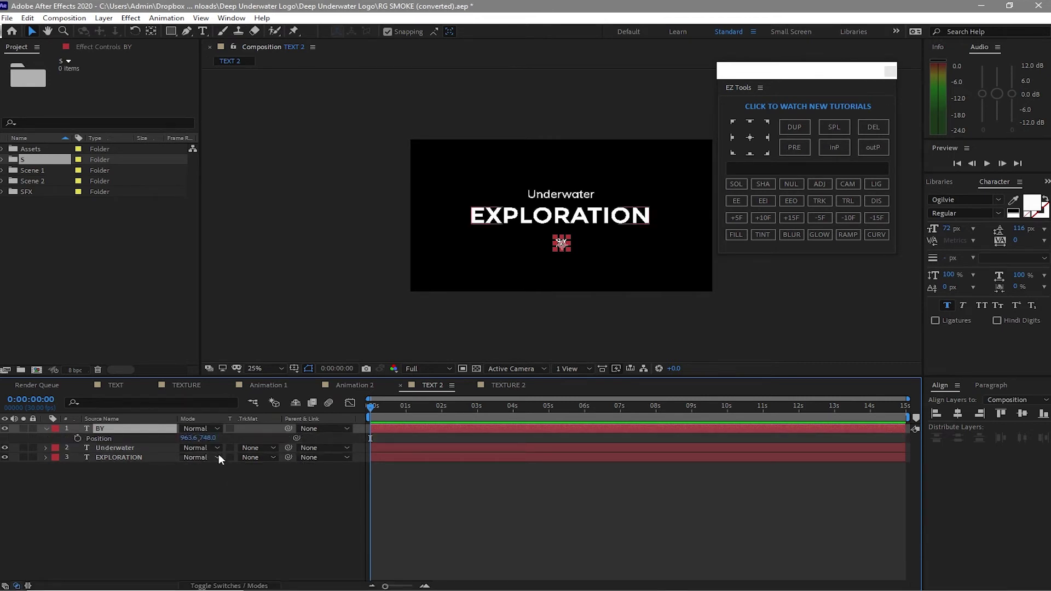
{"action": "left_click_drag", "start_coordinate": [206, 438], "coordinate": [184, 432]}
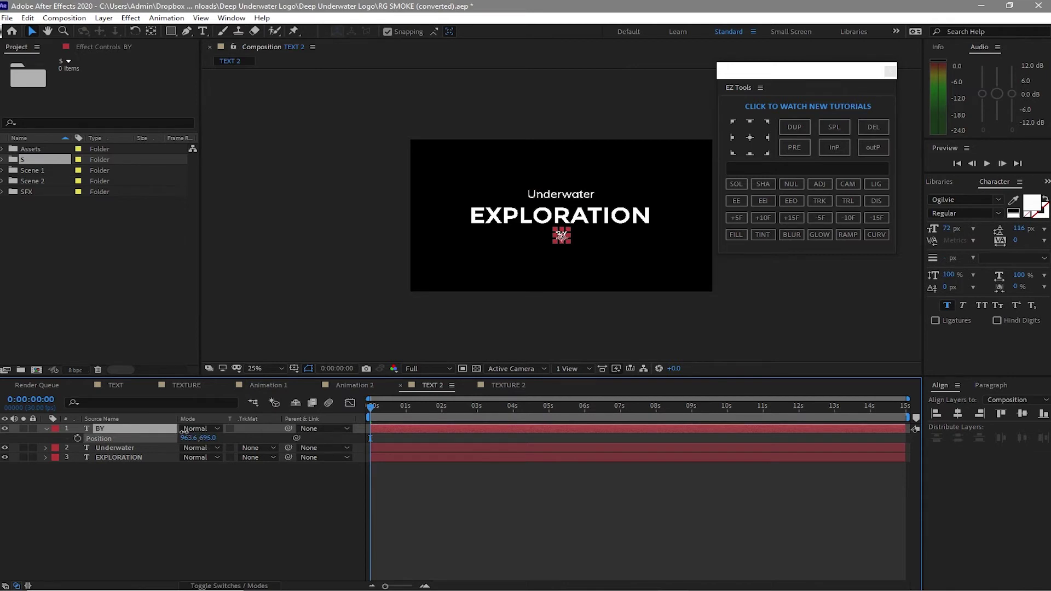
{"action": "key", "text": "Return"}
{"action": "left_click", "coordinate": [300, 484]}
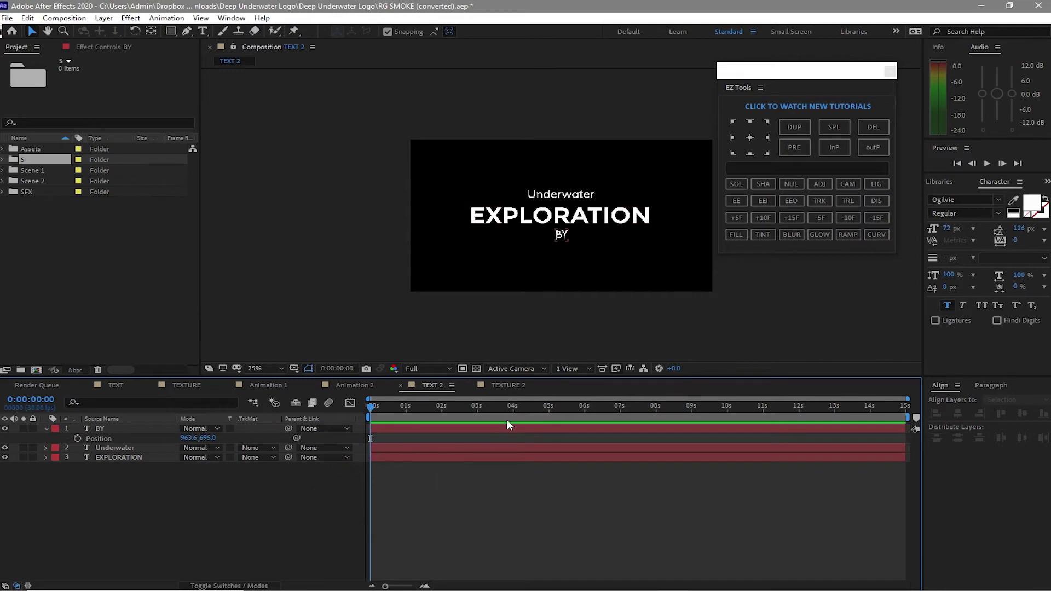
Step: Enlarge the texture image in the TEXTURE 2 composition to a scale of 426.0, 319.5 %
{"action": "left_click", "coordinate": [511, 385]}
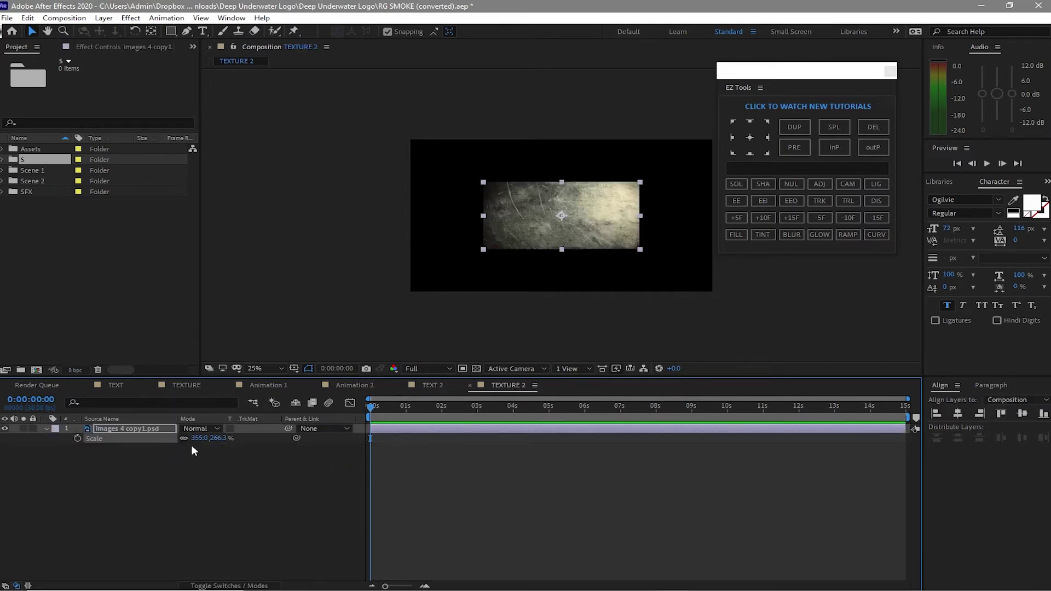
{"action": "left_click_drag", "start_coordinate": [203, 439], "coordinate": [261, 454]}
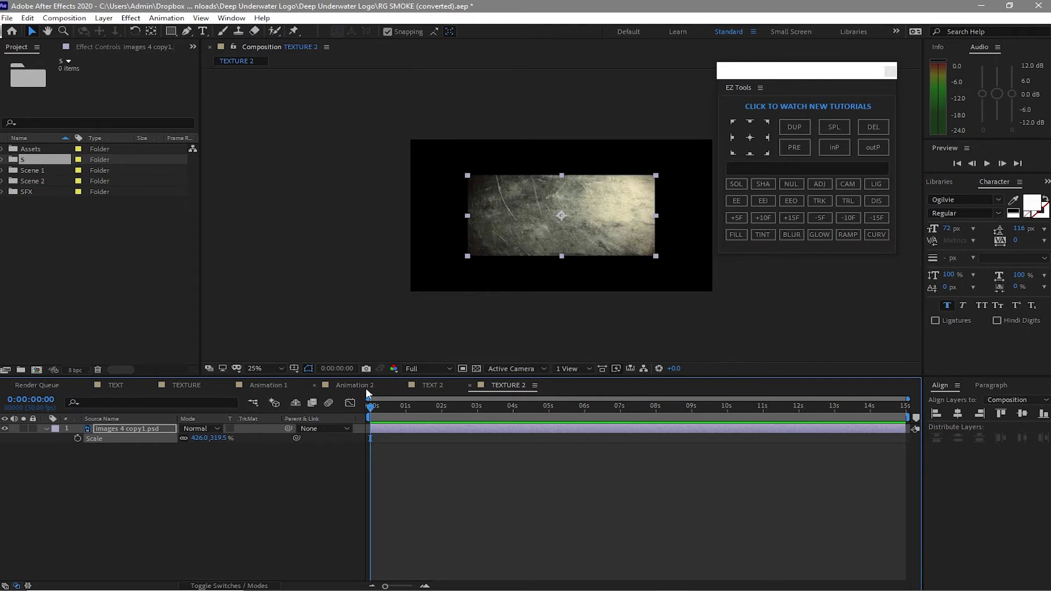
{"action": "left_click", "coordinate": [424, 386]}
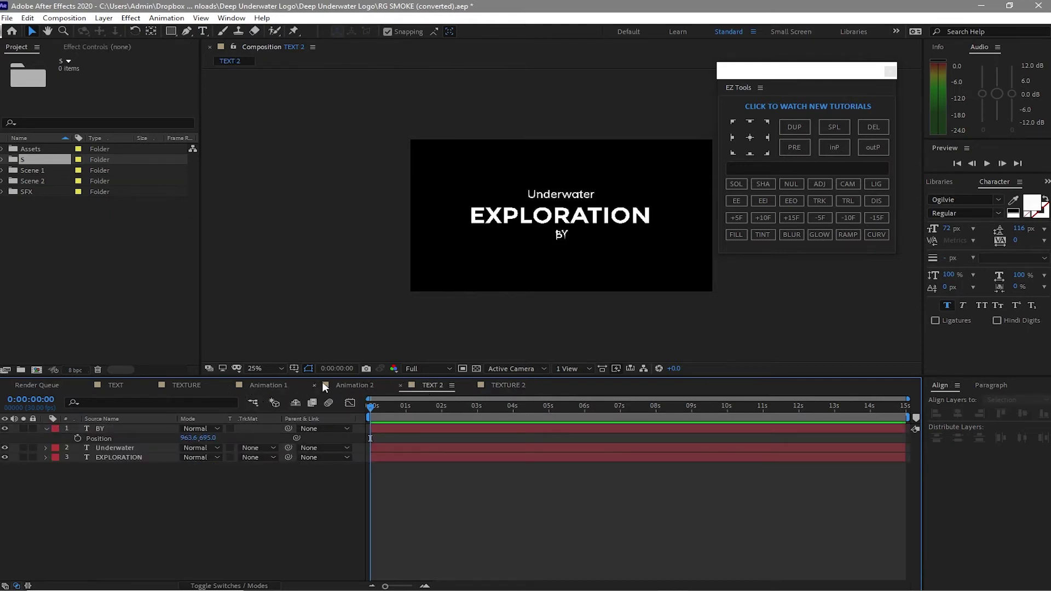
Step: Replace both TEXT layers in the Animation 2 composition with the TEXT 2 composition
{"action": "left_click", "coordinate": [341, 385]}
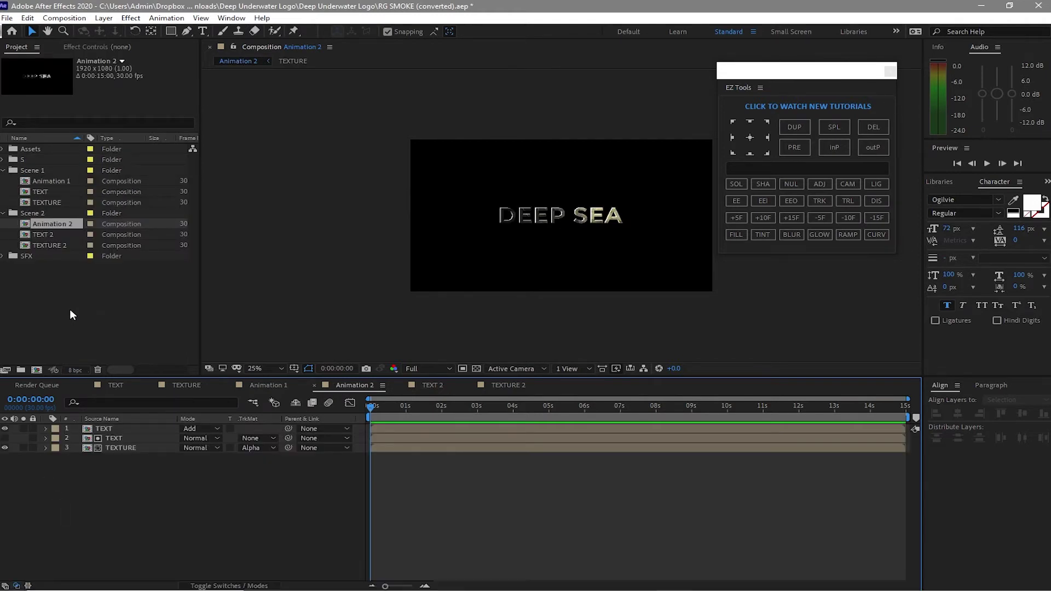
{"action": "left_click", "coordinate": [127, 429]}
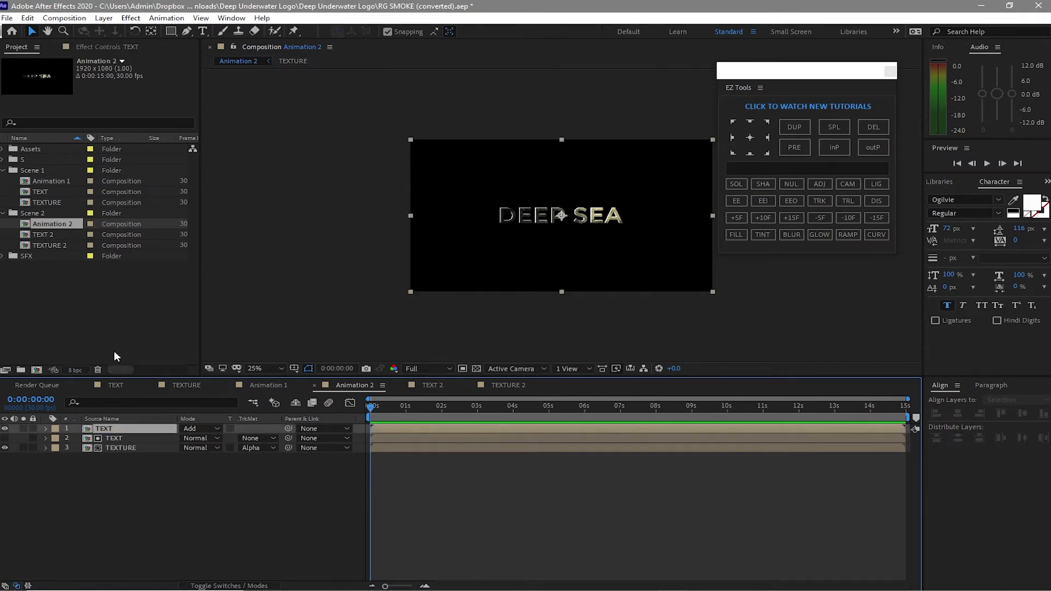
{"action": "left_click", "coordinate": [59, 238]}
{"action": "left_click_drag", "start_coordinate": [59, 239], "coordinate": [120, 436]}
{"action": "left_click", "coordinate": [119, 435]}
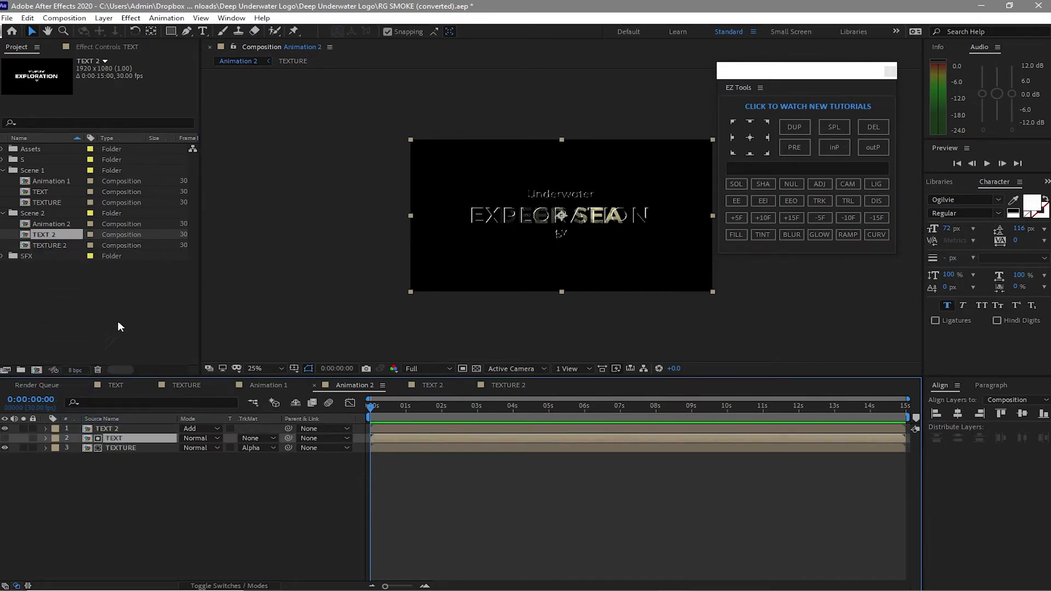
{"action": "left_click_drag", "start_coordinate": [57, 237], "coordinate": [119, 437]}
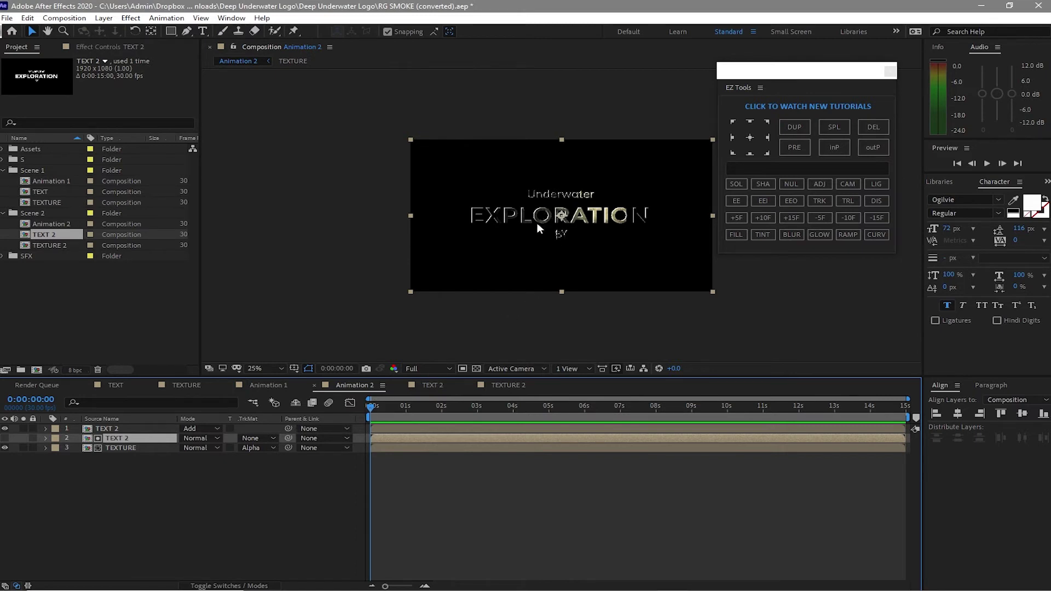
{"action": "left_click", "coordinate": [268, 488]}
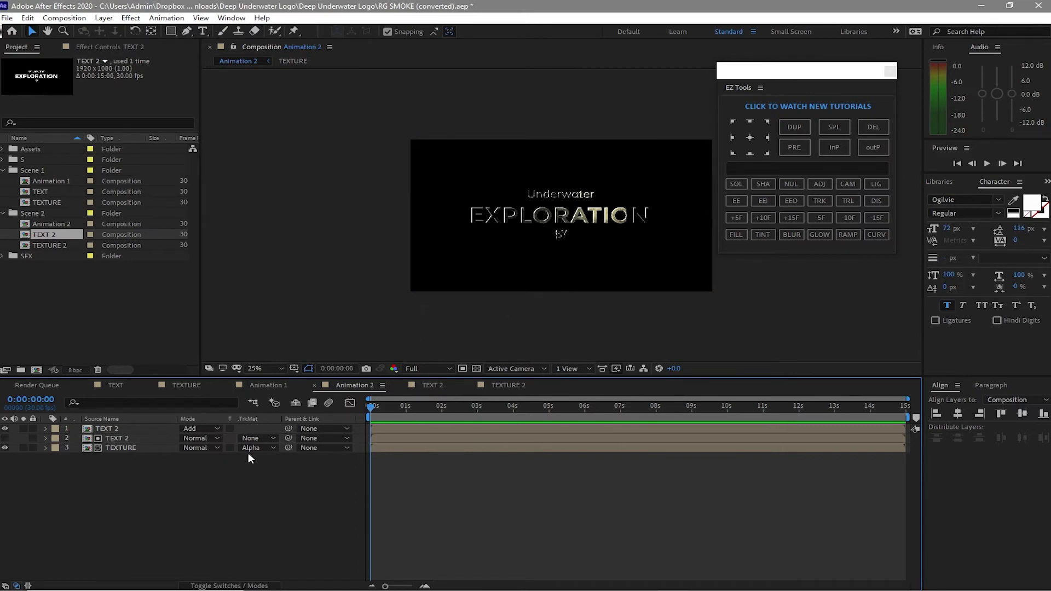
Step: Create a new top-level project folder named Scene 3
{"action": "left_click", "coordinate": [67, 319]}
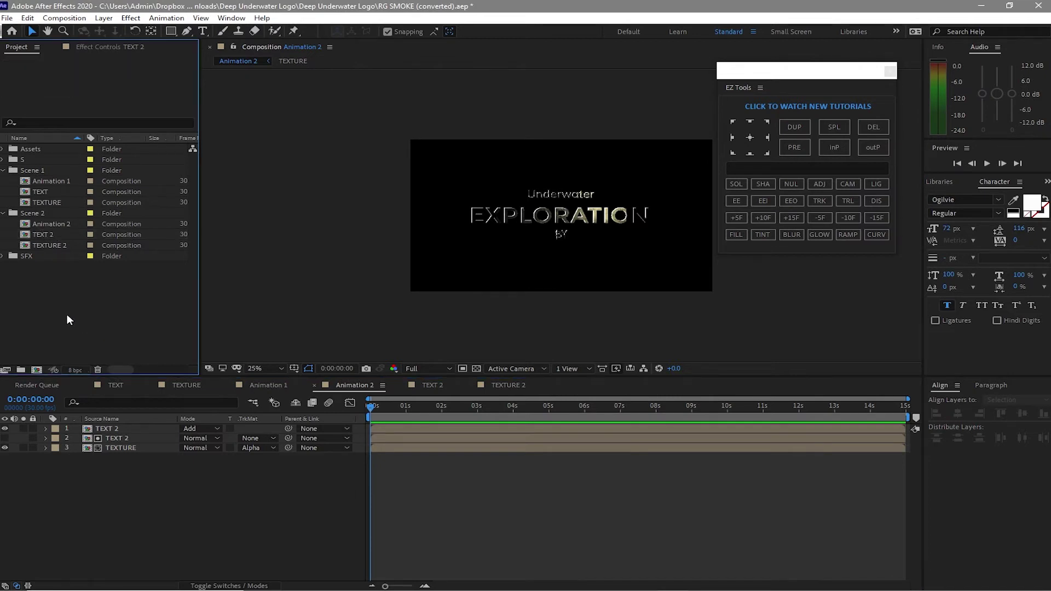
{"action": "left_click", "coordinate": [28, 367]}
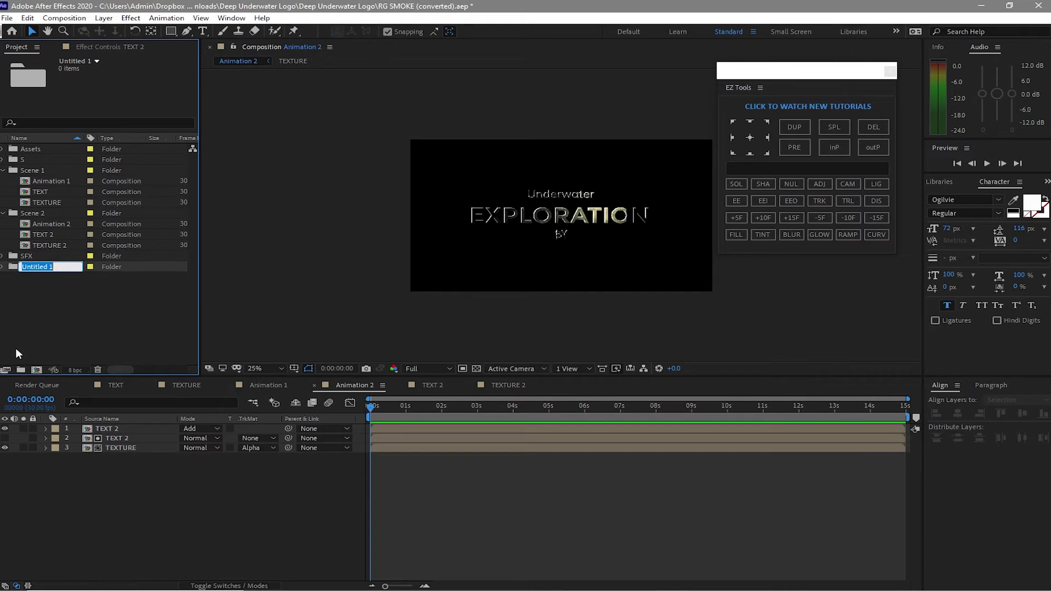
{"action": "type", "text": "Sce"}
{"action": "type", "text": "ne 4"}
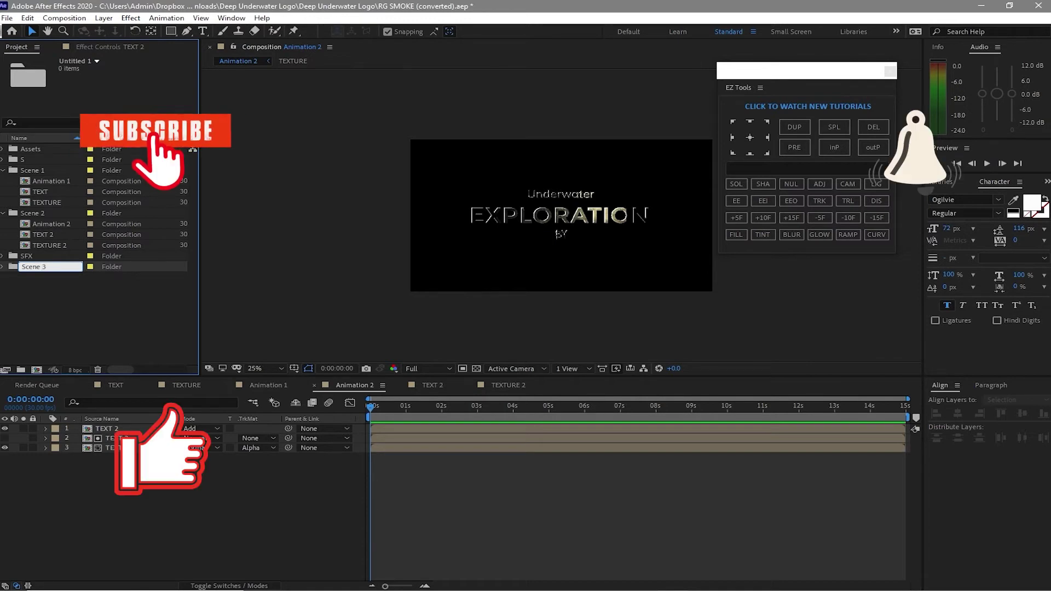
Step: Duplicate the three Scene 2 compositions and move the copies into the Scene 3 folder
{"action": "left_click", "coordinate": [27, 17]}
{"action": "left_click", "coordinate": [66, 163]}
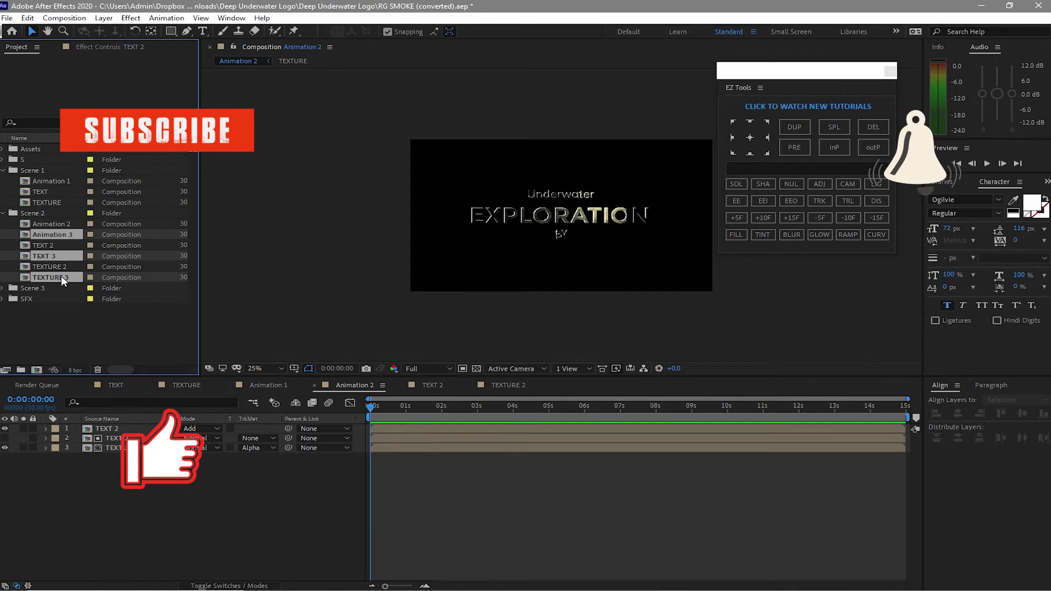
{"action": "left_click_drag", "start_coordinate": [60, 277], "coordinate": [64, 290]}
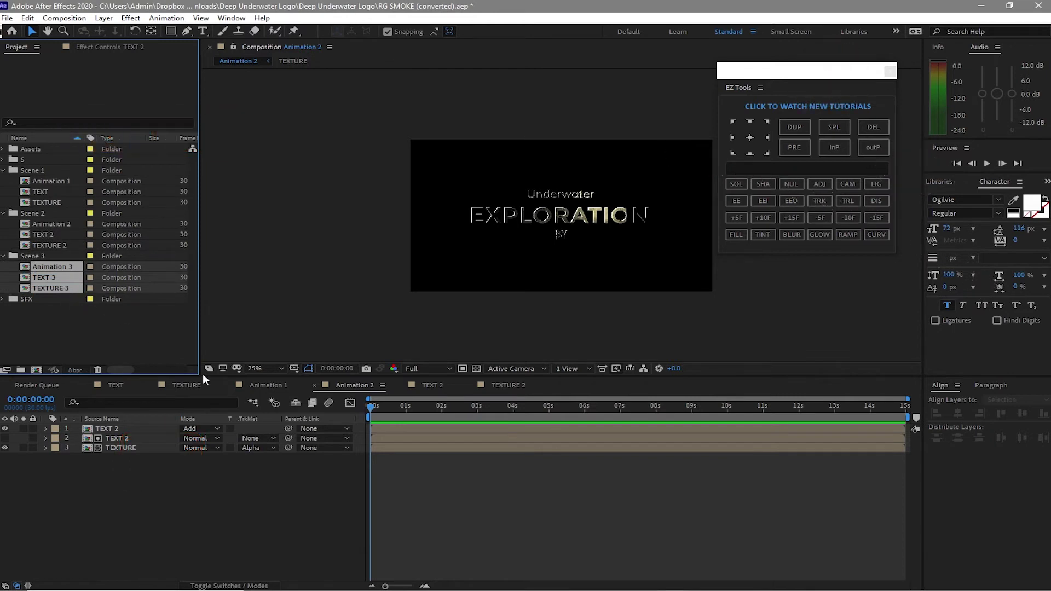
Step: Close the open TEXT 2 and TEXTURE 2 timelines, open the three Scene 3 compositions, and display TEXT 3
{"action": "left_click", "coordinate": [400, 384]}
{"action": "left_click", "coordinate": [399, 384]}
{"action": "double_click", "coordinate": [25, 272]}
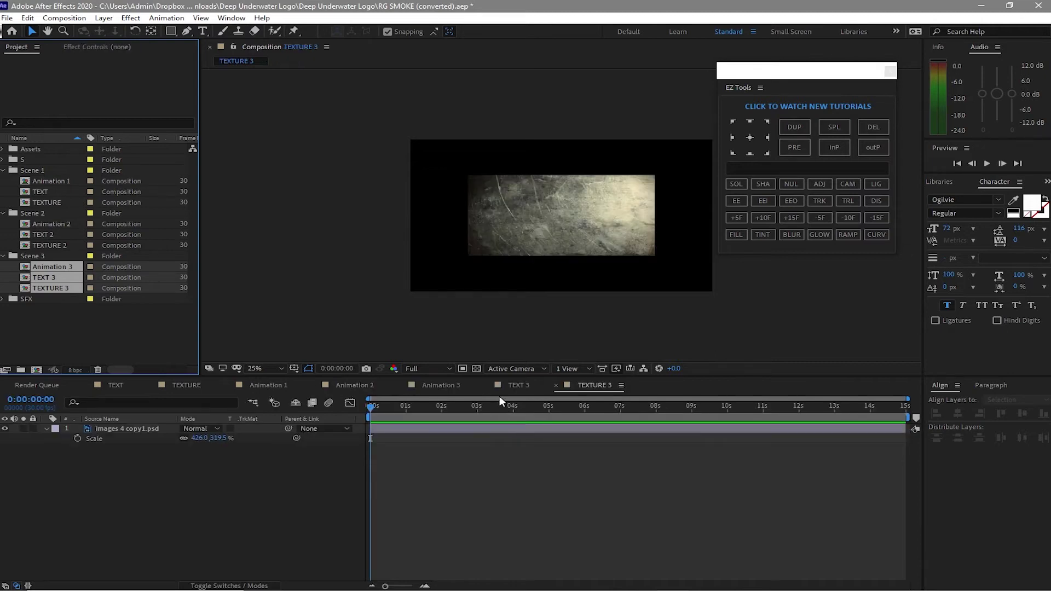
{"action": "left_click", "coordinate": [515, 385]}
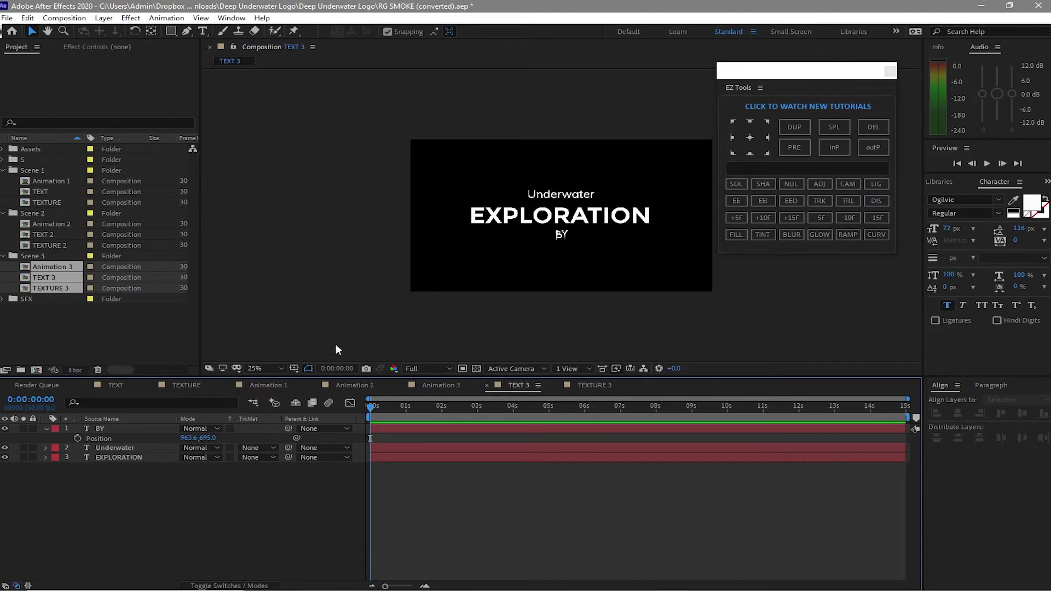
Step: Rename the TEXT 3 composition in the Scene 3 folder as Logo
{"action": "left_click", "coordinate": [126, 337]}
{"action": "key", "text": "Return"}
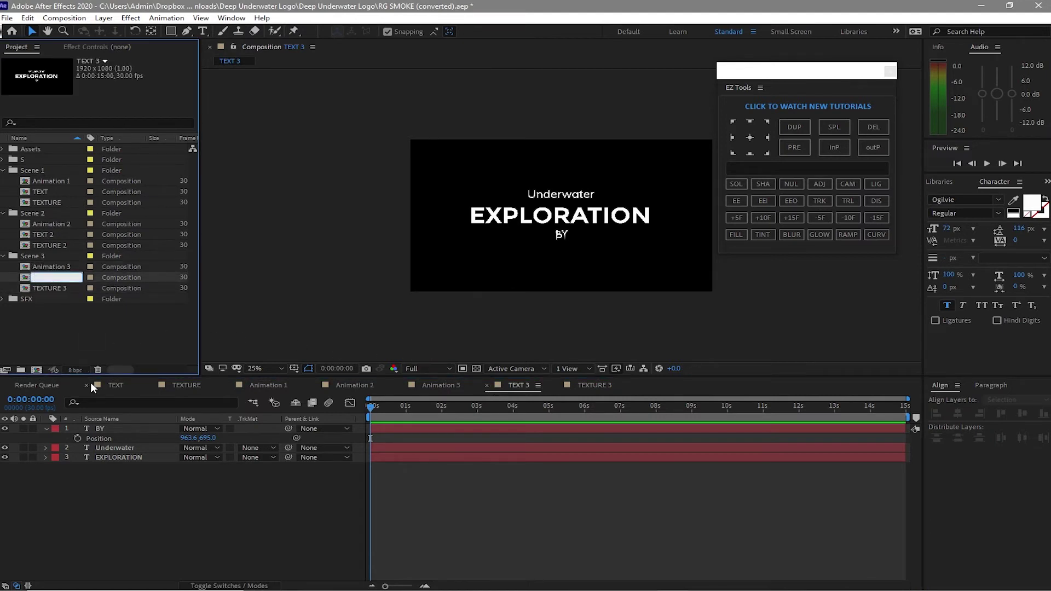
{"action": "type", "text": "Logo"}
{"action": "left_click", "coordinate": [82, 331]}
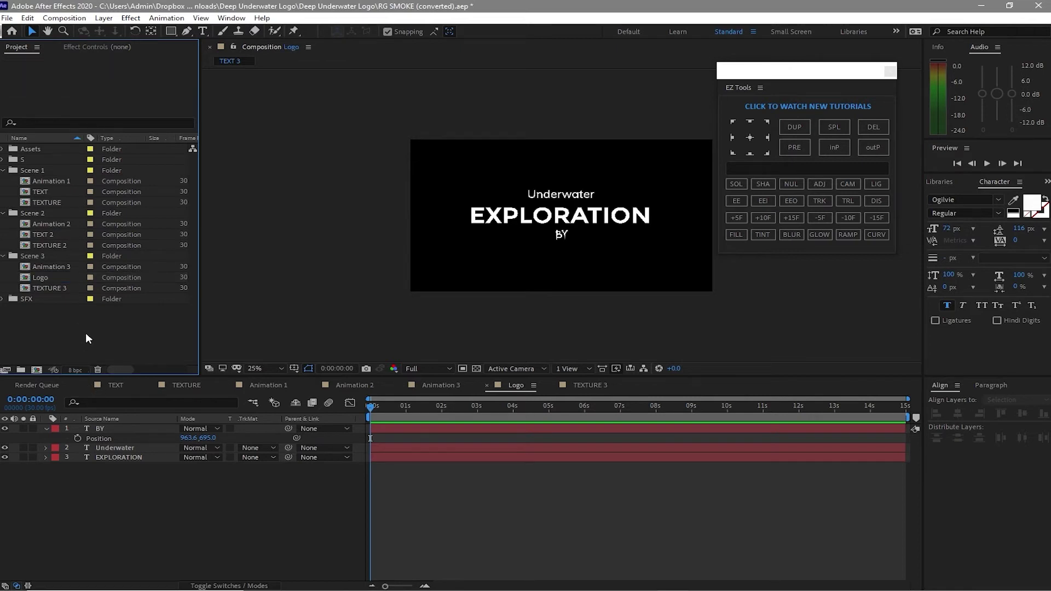
Step: Replace the three text layers in the Logo composition with RG Logo Layered.png from the Assets Image folder
{"action": "left_click_drag", "start_coordinate": [136, 500], "coordinate": [110, 426]}
{"action": "key", "text": "Delete"}
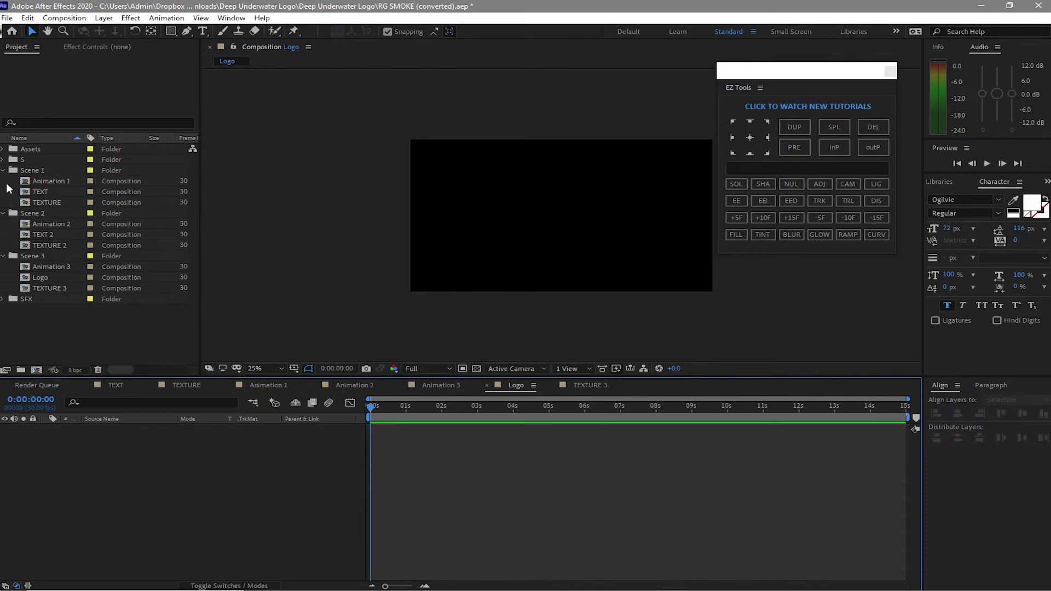
{"action": "left_click", "coordinate": [7, 154]}
{"action": "left_click", "coordinate": [5, 150]}
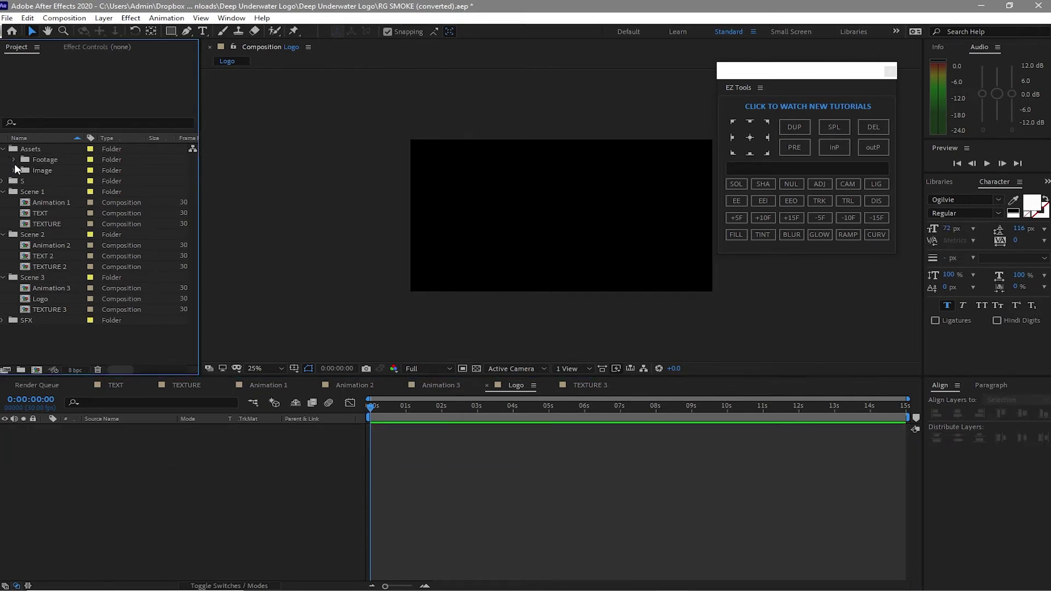
{"action": "left_click", "coordinate": [15, 171]}
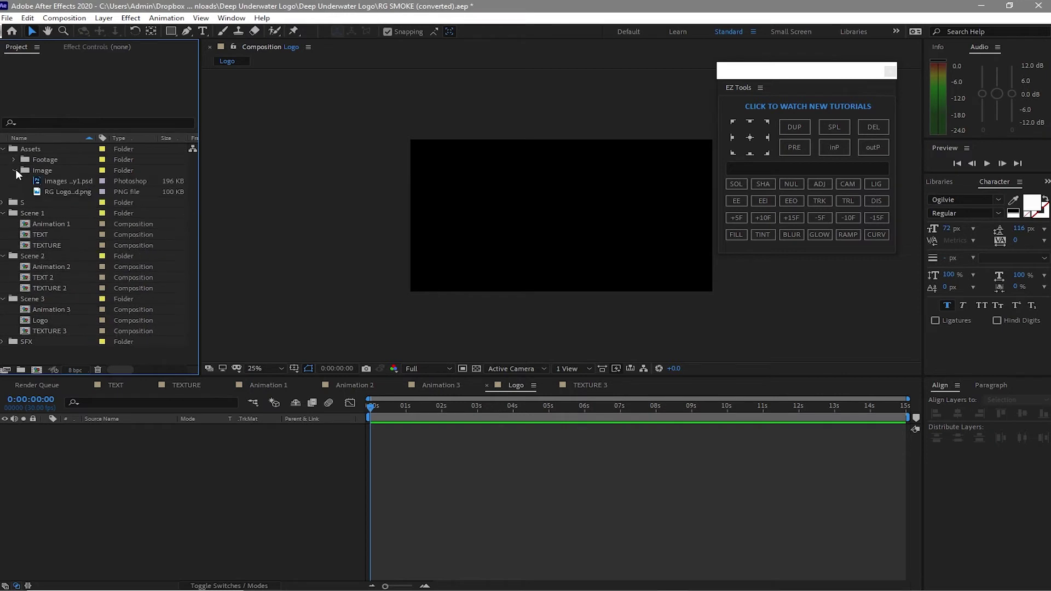
{"action": "left_click", "coordinate": [56, 189]}
{"action": "left_click_drag", "start_coordinate": [55, 190], "coordinate": [117, 455]}
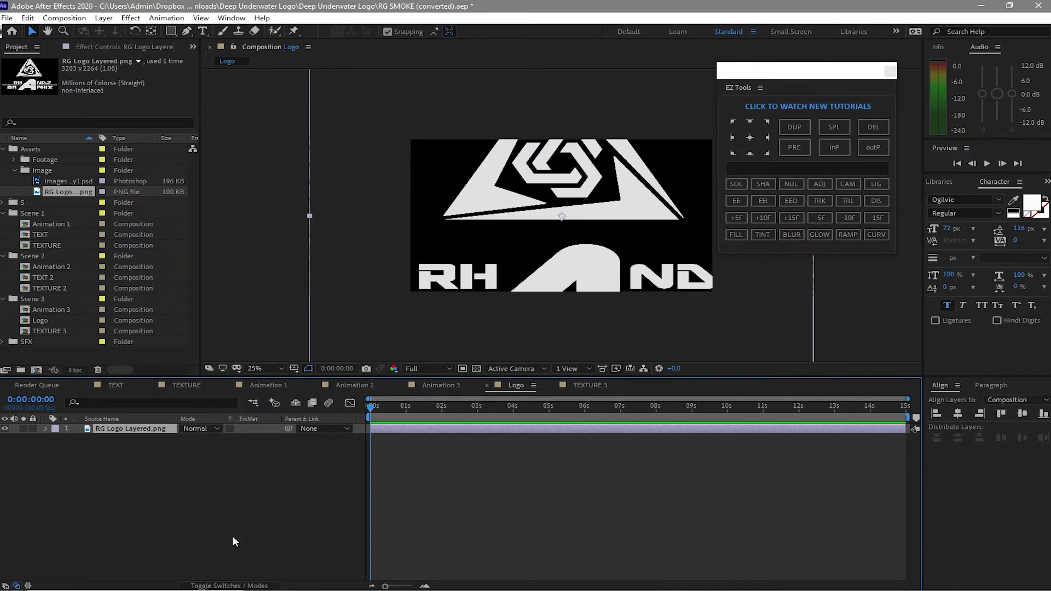
Step: Set the scale of the RG Logo Layered.png layer to 25%
{"action": "key", "text": "s"}
{"action": "left_click", "coordinate": [197, 437]}
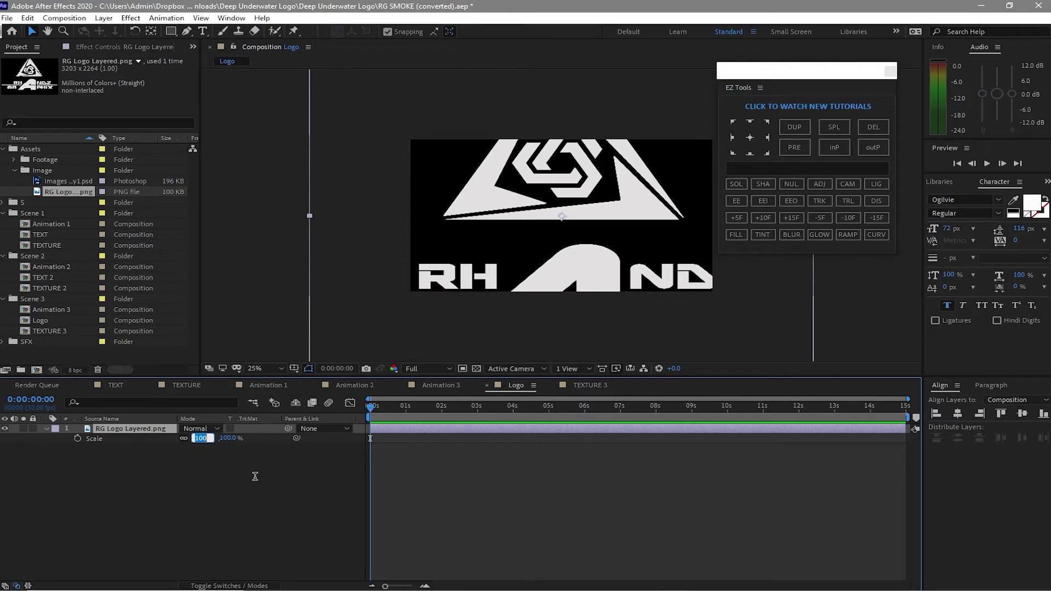
{"action": "type", "text": "25"}
{"action": "key", "text": "Return"}
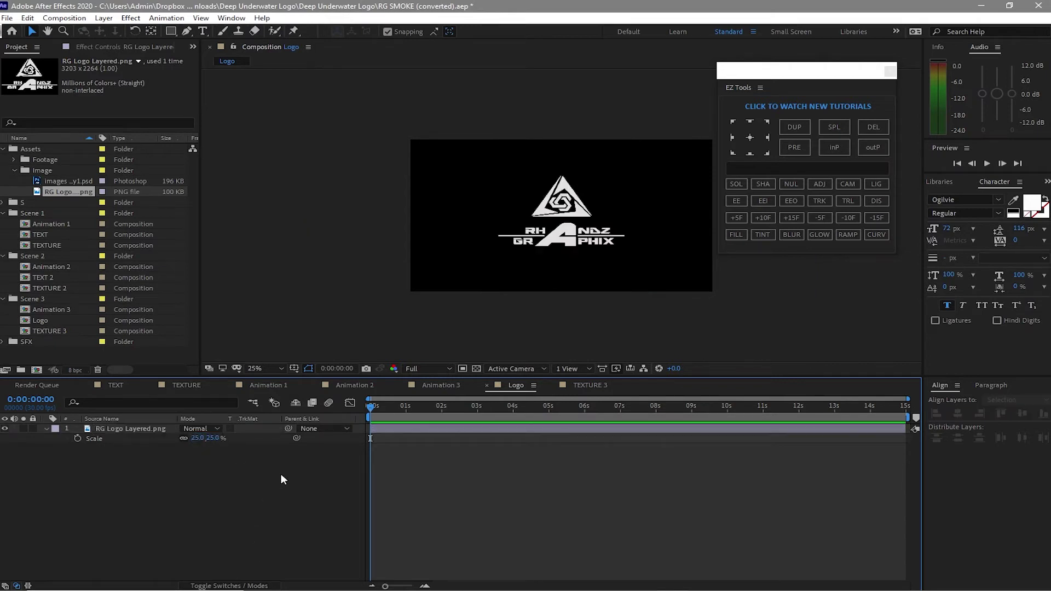
Step: Replace both TEXT 2 layers in the Animation 3 composition with the Logo composition
{"action": "left_click", "coordinate": [426, 386]}
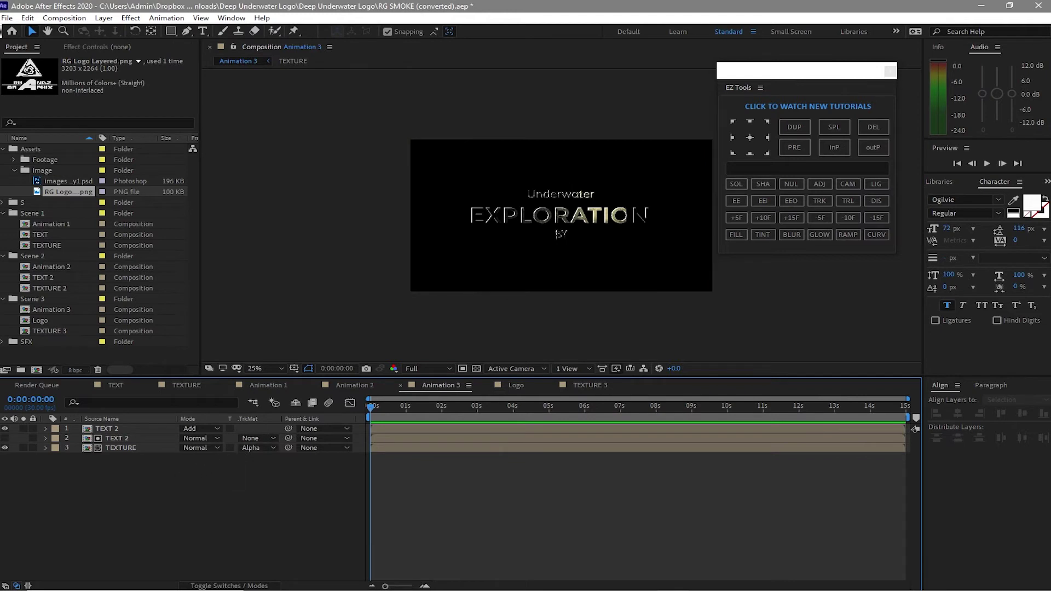
{"action": "mouse_move", "coordinate": [40, 588]}
{"action": "left_click", "coordinate": [121, 429]}
{"action": "left_click_drag", "start_coordinate": [64, 321], "coordinate": [130, 429]}
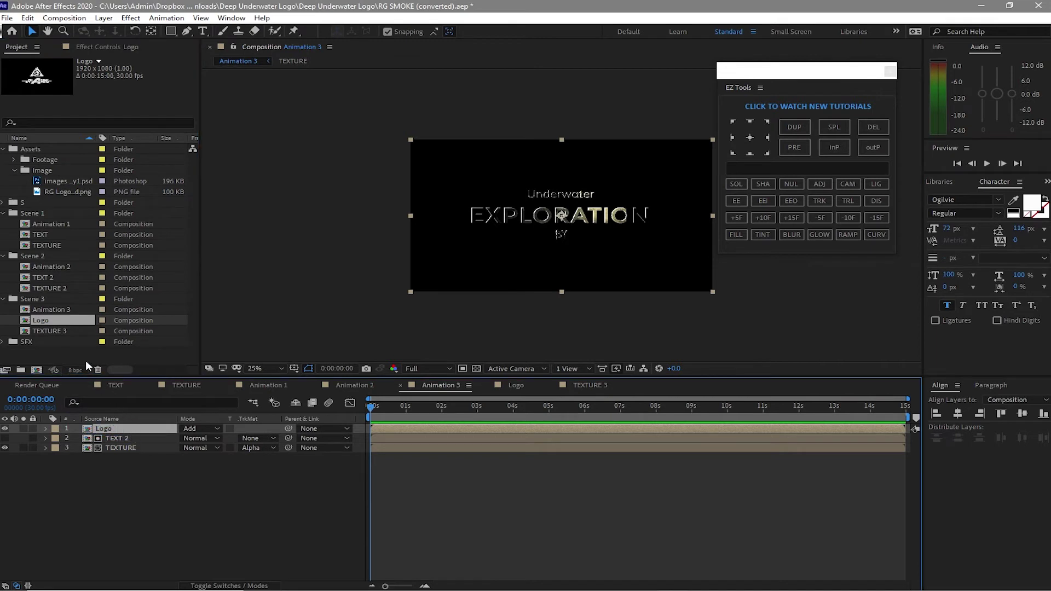
{"action": "left_click", "coordinate": [119, 438]}
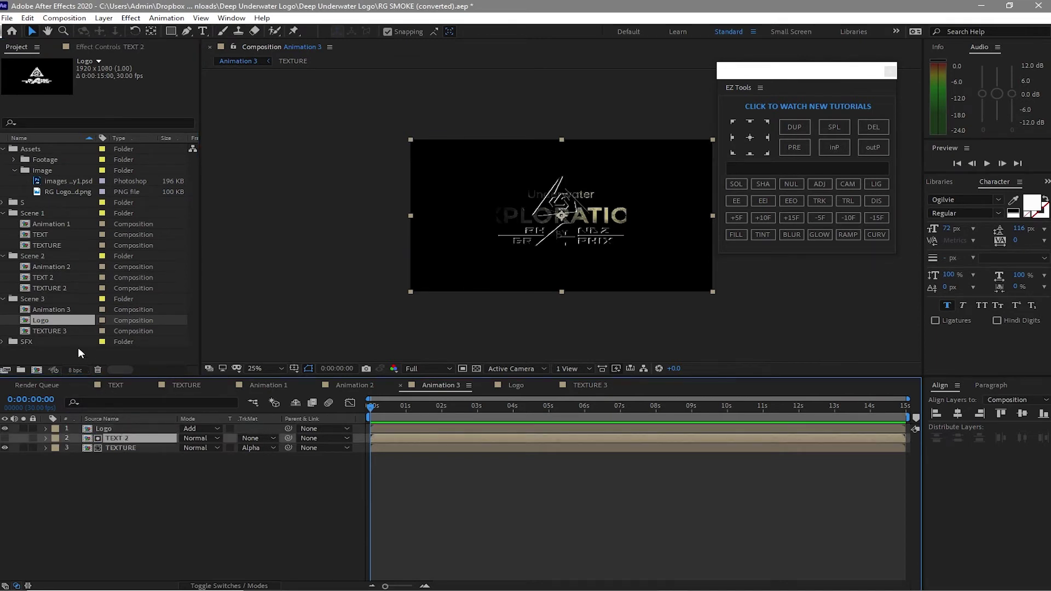
{"action": "left_click_drag", "start_coordinate": [64, 321], "coordinate": [112, 444]}
{"action": "left_click", "coordinate": [162, 496]}
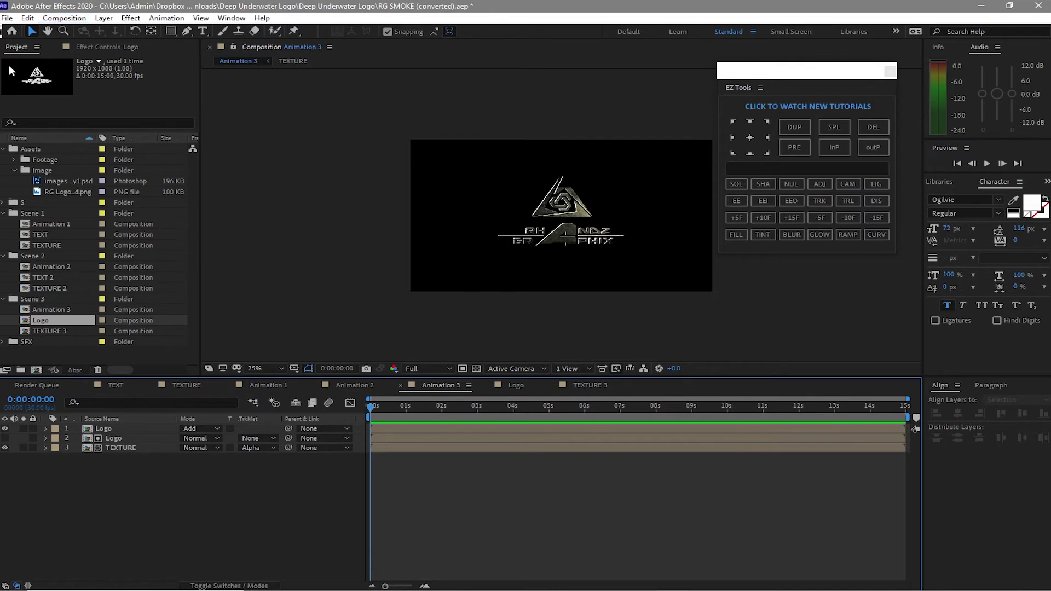
Step: Create a 1920 x 1080, 30 fps composition named Main with a duration of 0:00:45:00
{"action": "key", "text": "ctrl+n"}
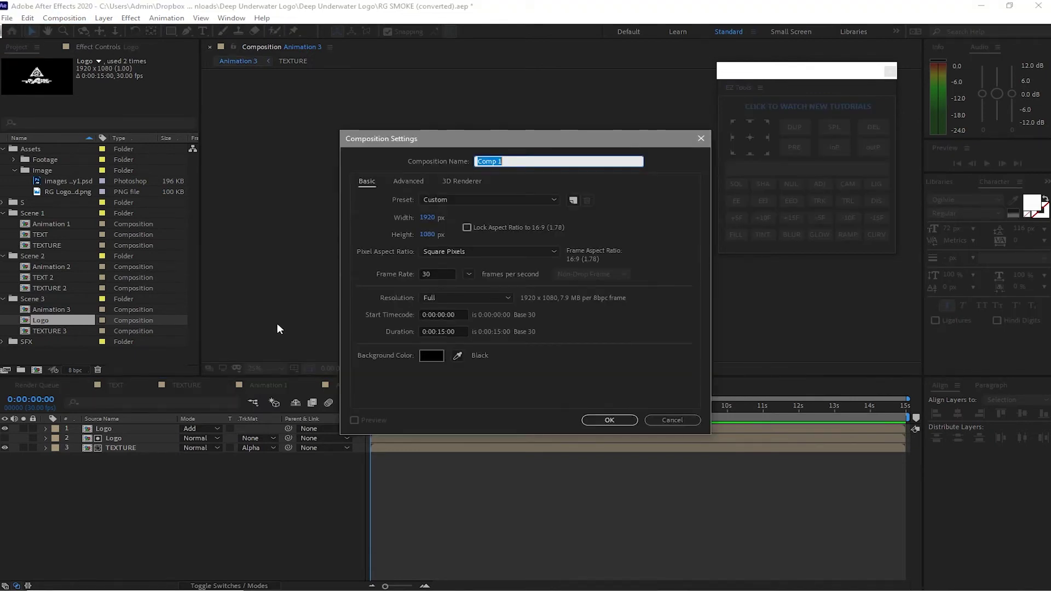
{"action": "type", "text": "Main"}
{"action": "left_click", "coordinate": [609, 369]}
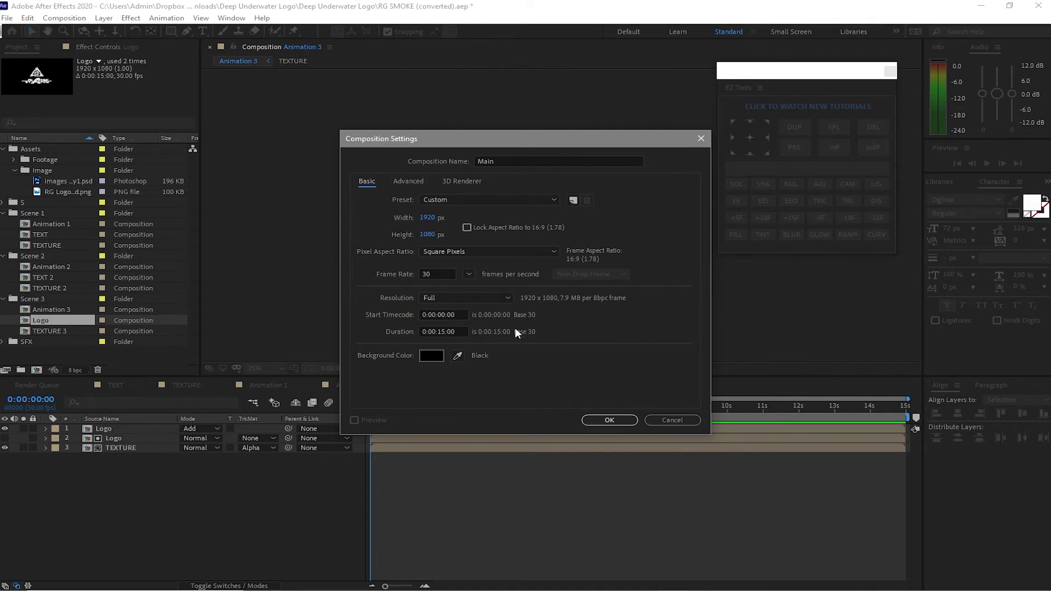
{"action": "left_click", "coordinate": [438, 330]}
{"action": "key", "text": "BackSpace"}
{"action": "type", "text": "4"}
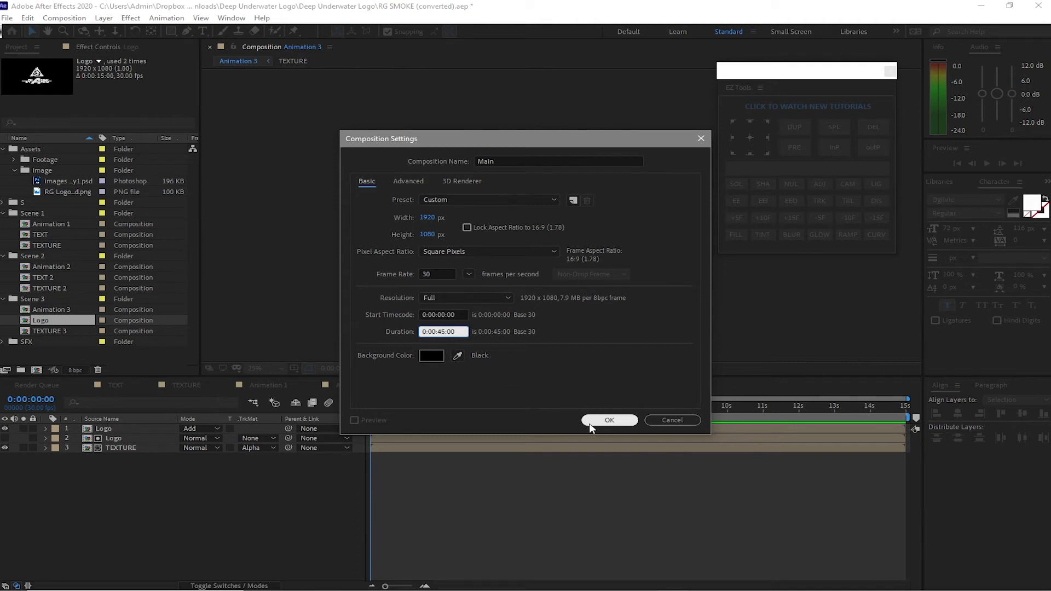
{"action": "left_click", "coordinate": [591, 423]}
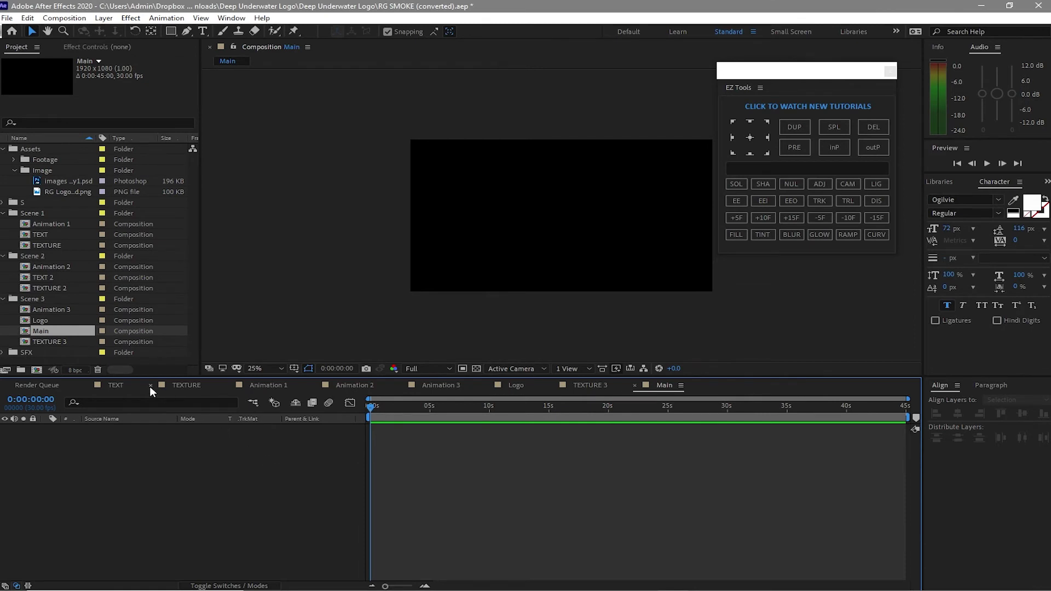
Step: Add Animation 1, Animation 2 and Animation 3 to the Main composition, stacked with Animation 3 uppermost
{"action": "left_click_drag", "start_coordinate": [48, 225], "coordinate": [71, 479]}
{"action": "left_click_drag", "start_coordinate": [52, 266], "coordinate": [68, 434]}
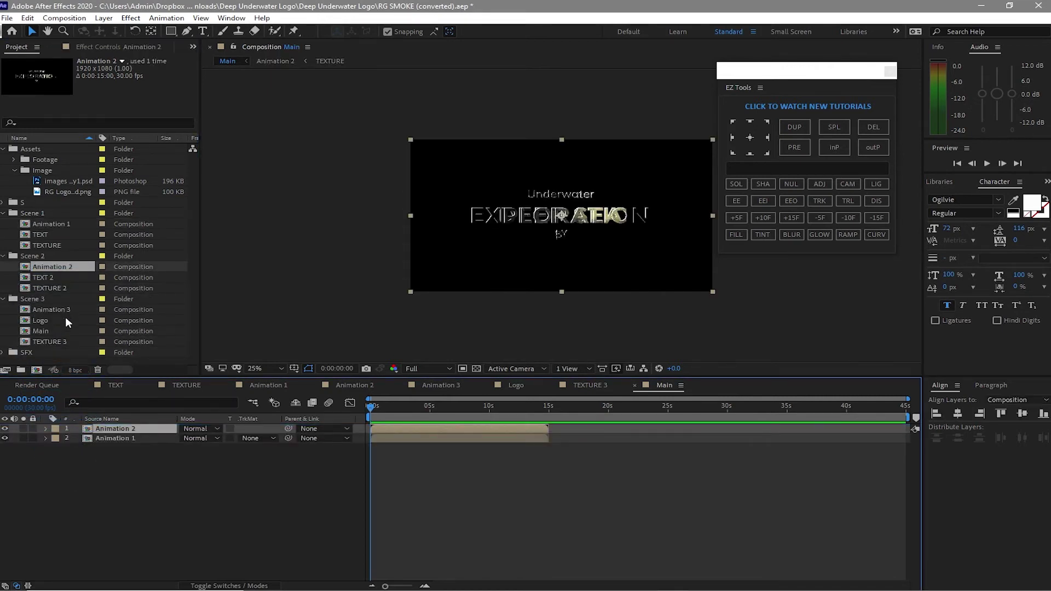
{"action": "left_click_drag", "start_coordinate": [63, 311], "coordinate": [87, 429]}
Step: Sequence the three animation layers in Main one after another without overlap, starting with Animation 3
{"action": "left_click_drag", "start_coordinate": [114, 474], "coordinate": [106, 425]}
{"action": "right_click", "coordinate": [445, 445]}
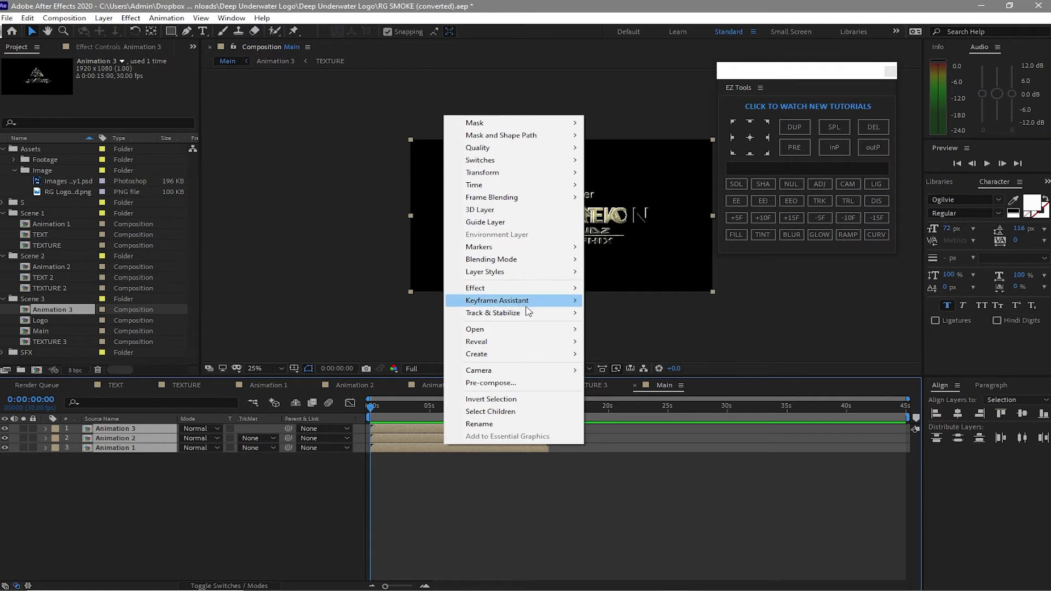
{"action": "mouse_move", "coordinate": [533, 301]}
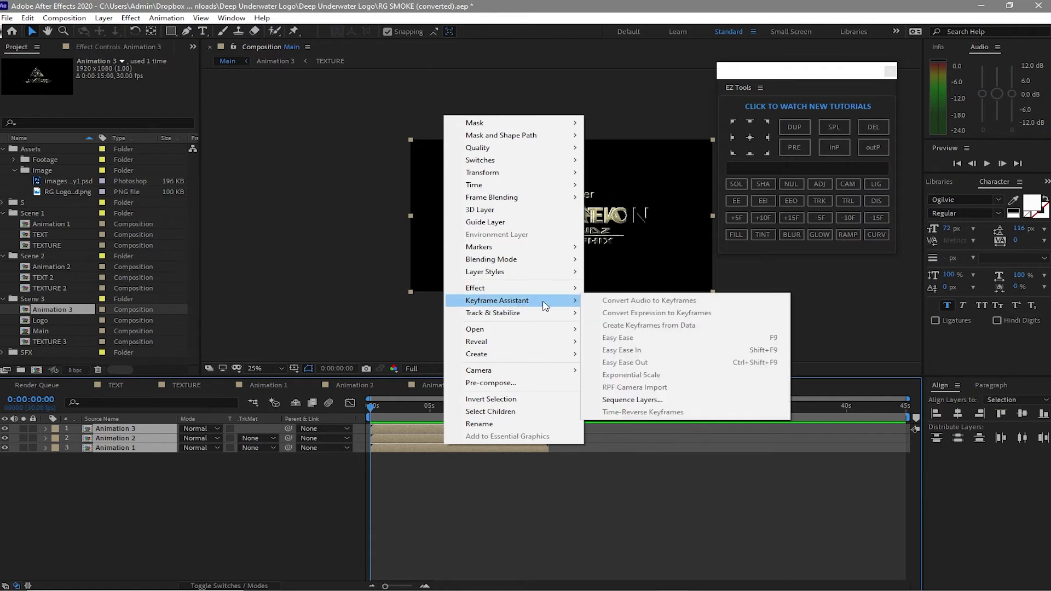
{"action": "left_click", "coordinate": [650, 401]}
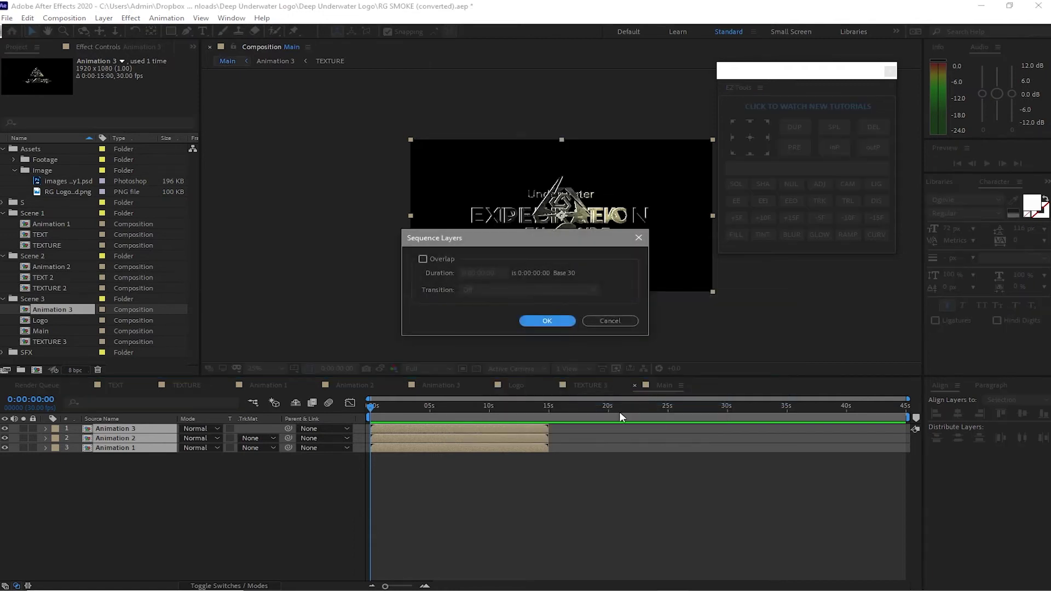
{"action": "left_click", "coordinate": [546, 320]}
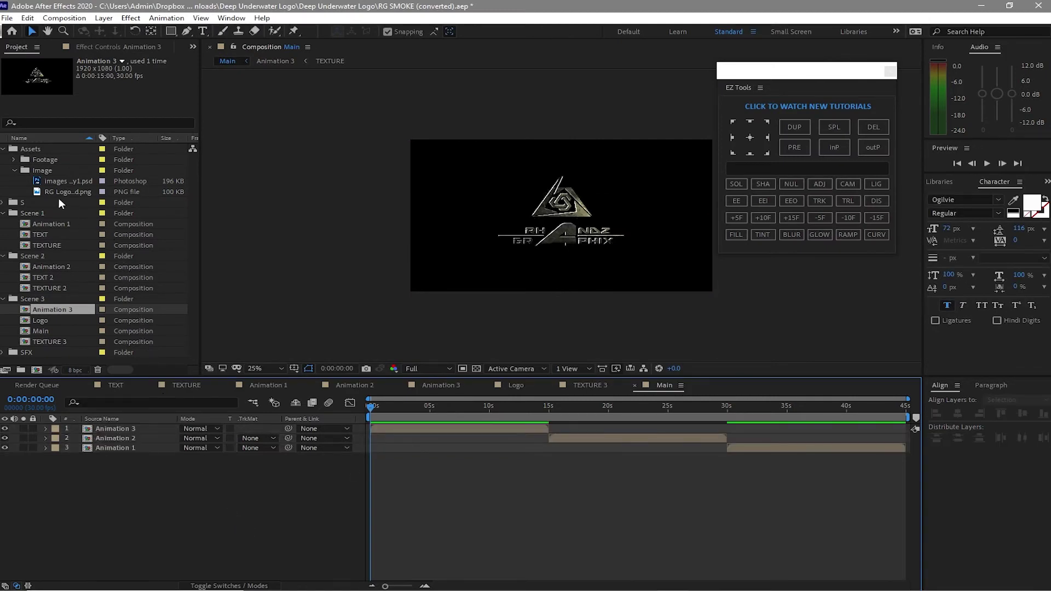
Step: Add the four clips from the Assets Footage folder to Main above the animation layers
{"action": "left_click", "coordinate": [14, 159]}
{"action": "left_click_drag", "start_coordinate": [23, 167], "coordinate": [104, 425]}
{"action": "left_click", "coordinate": [185, 509]}
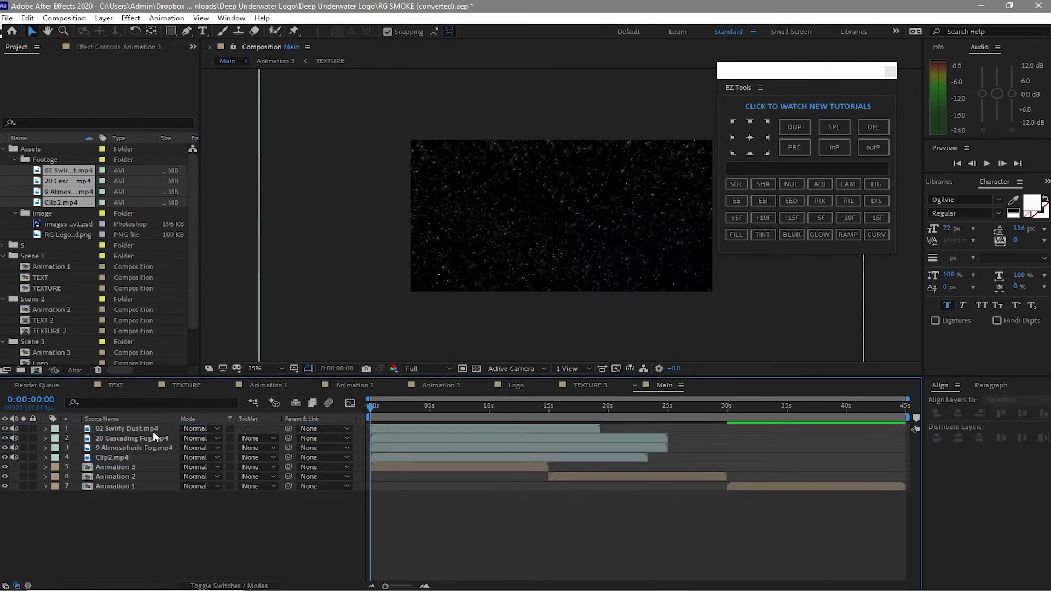
Step: Reorder the footage layers from uppermost to lowest as 9 Atmospheric Fog, 02 Swirly Dust, 20 Cascading Fog and Clip2
{"action": "left_click_drag", "start_coordinate": [153, 433], "coordinate": [151, 450]}
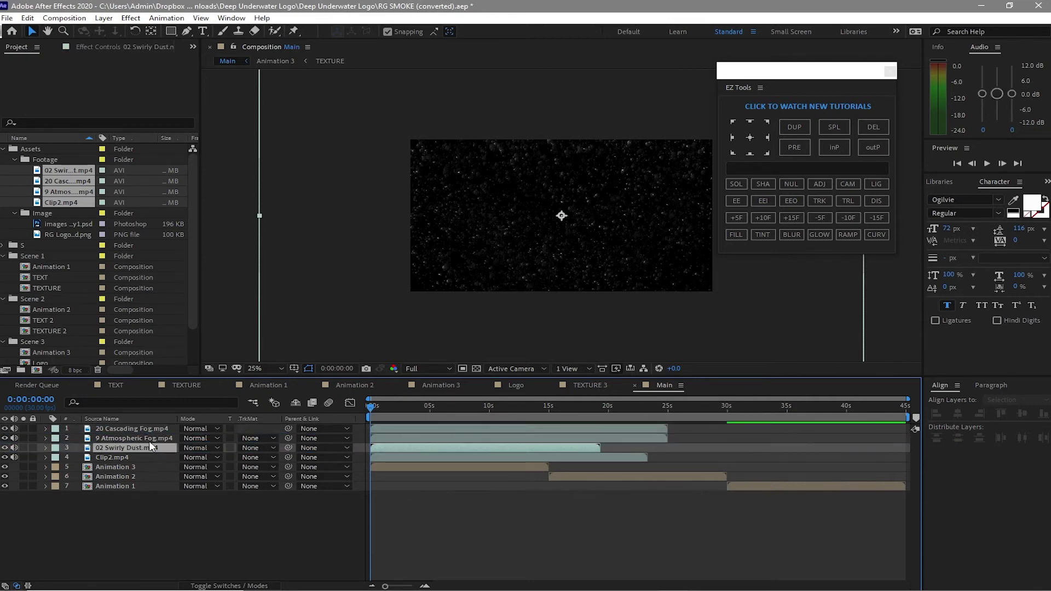
{"action": "left_click", "coordinate": [147, 435]}
{"action": "mouse_move", "coordinate": [147, 435]}
{"action": "left_mouse_down"}
{"action": "mouse_move", "coordinate": [143, 426]}
{"action": "mouse_move", "coordinate": [143, 448]}
{"action": "left_mouse_up"}
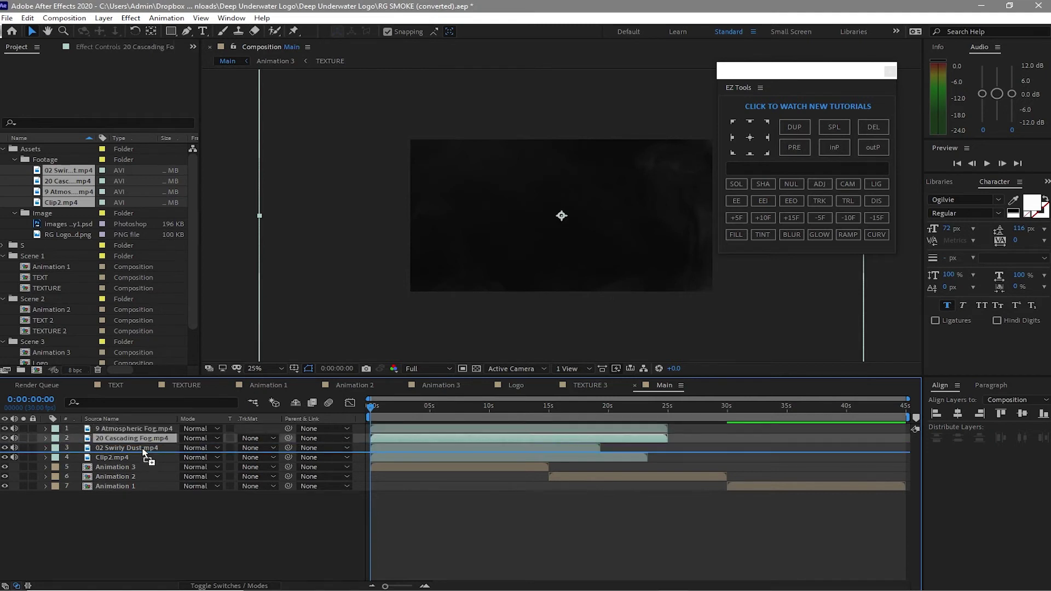
{"action": "left_click_drag", "start_coordinate": [144, 449], "coordinate": [145, 452]}
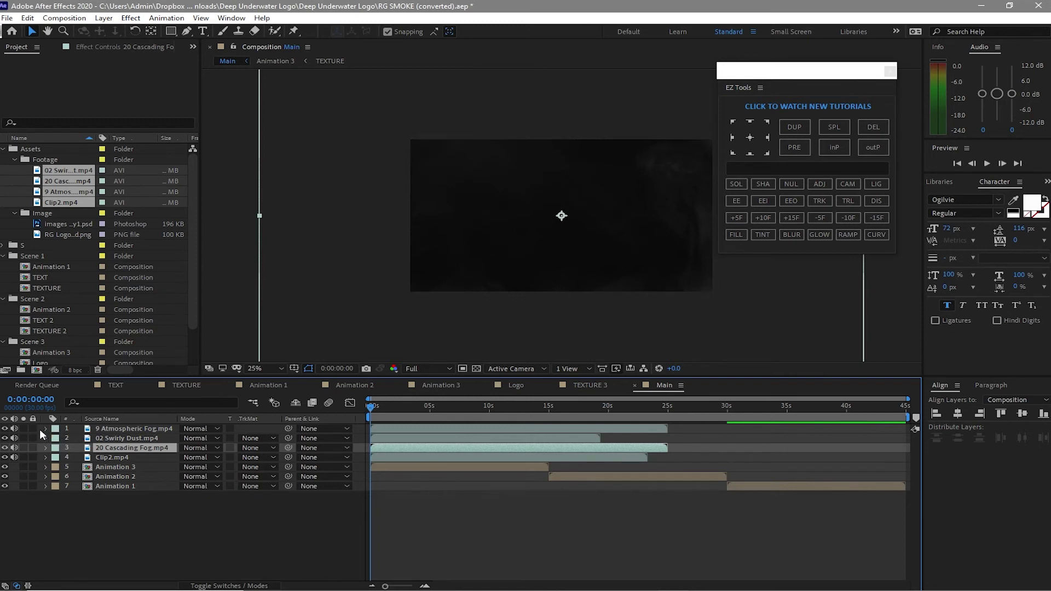
Step: Reveal the opacity of the four footage layers and set 9 Atmospheric Fog.mp4 to 50%
{"action": "left_click_drag", "start_coordinate": [39, 428], "coordinate": [48, 459]}
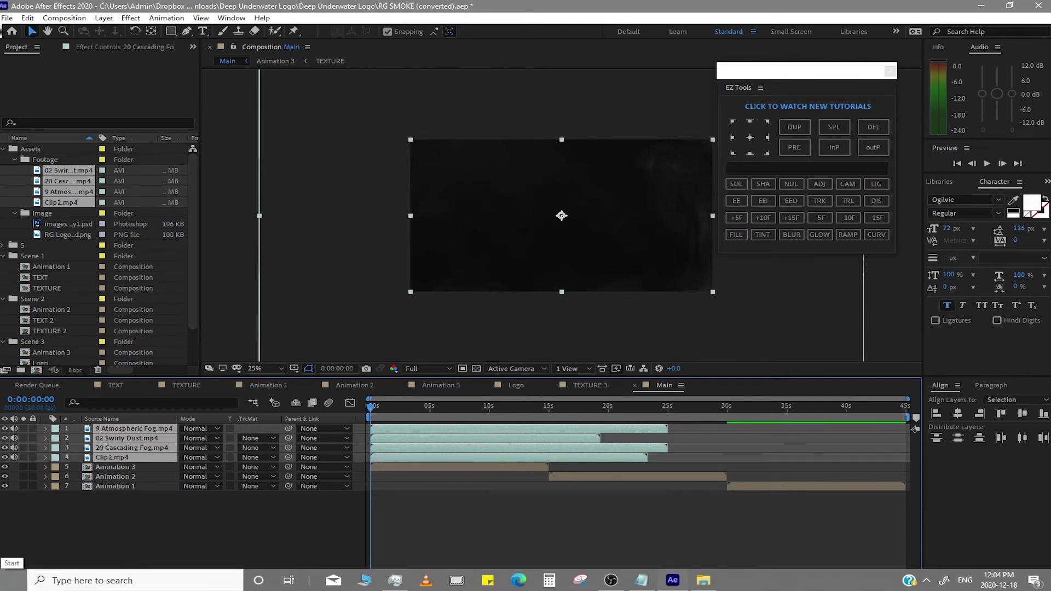
{"action": "key", "text": "t"}
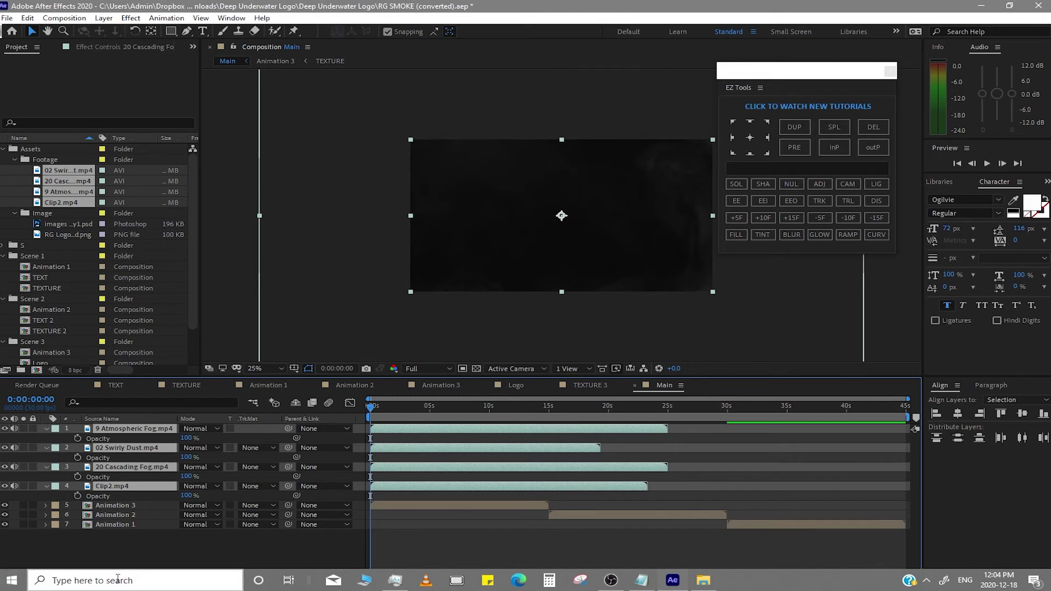
{"action": "left_click", "coordinate": [213, 538]}
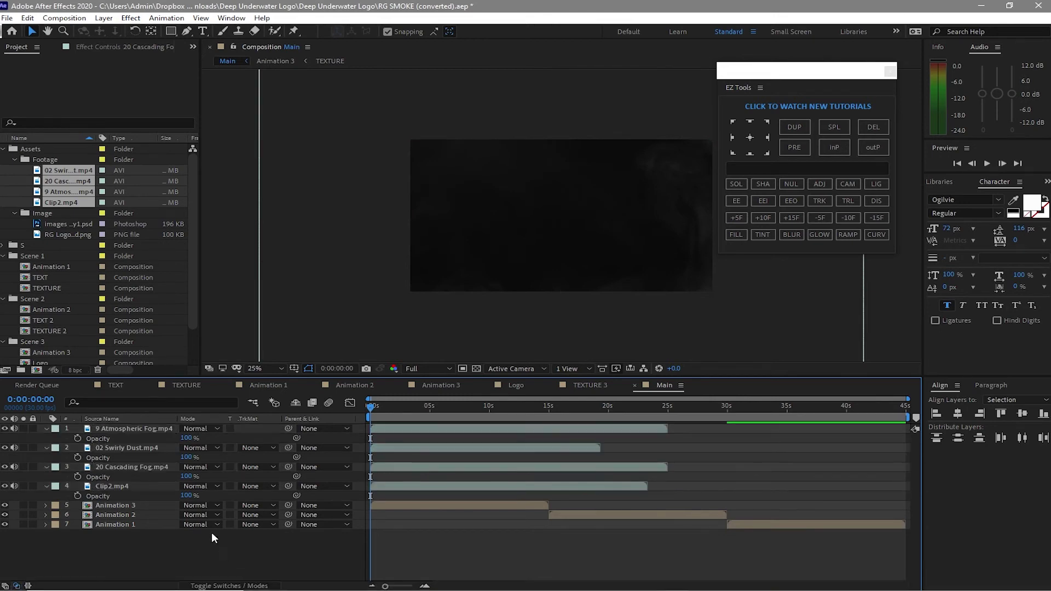
{"action": "left_click", "coordinate": [186, 438]}
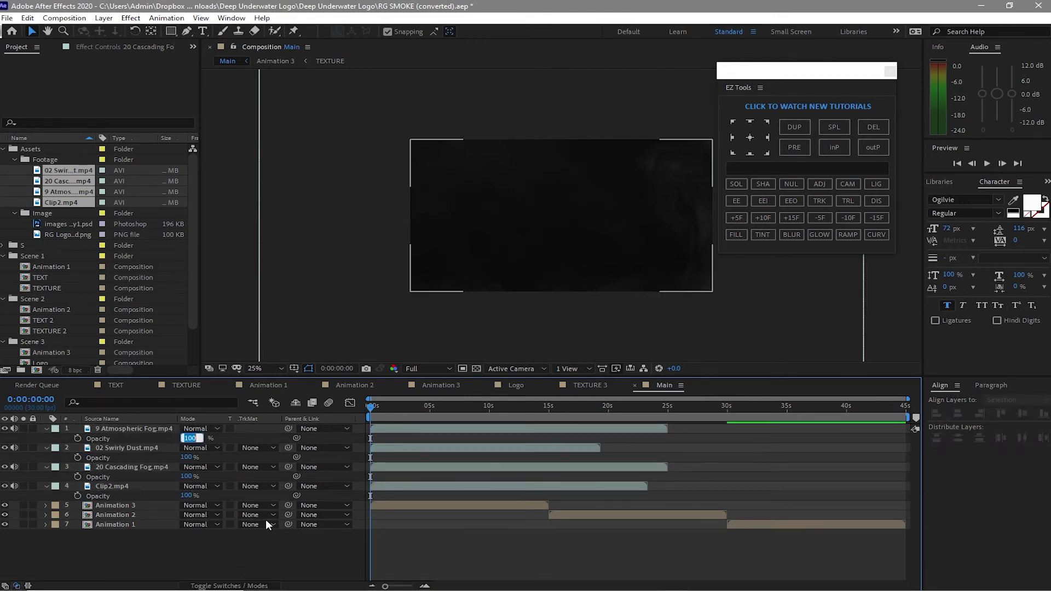
{"action": "type", "text": "50"}
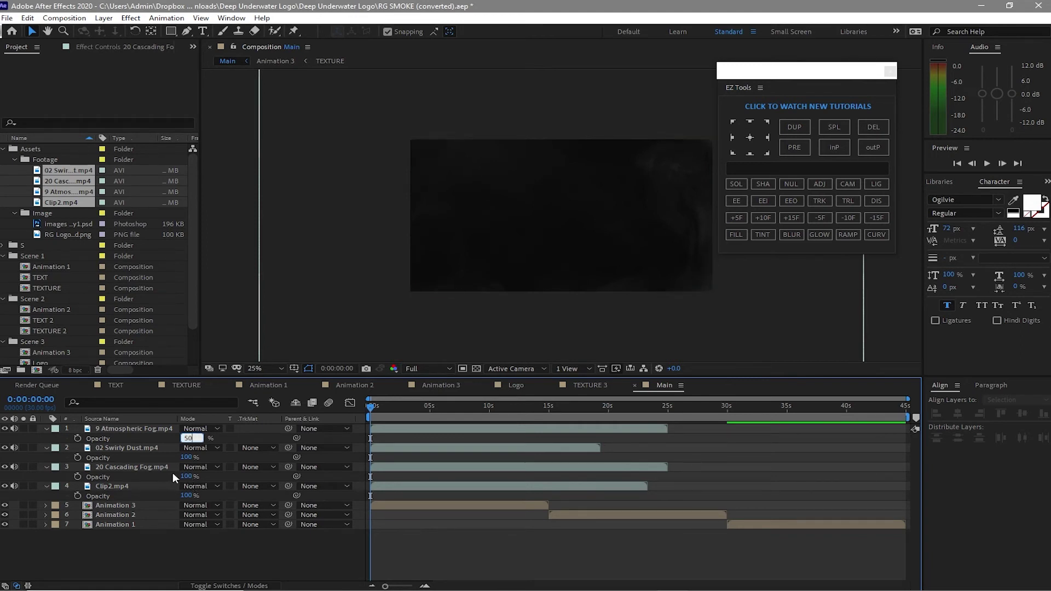
Step: Set the opacity of 20 Cascading Fog.mp4 and Clip2.mp4 to 50% each
{"action": "left_click", "coordinate": [186, 476]}
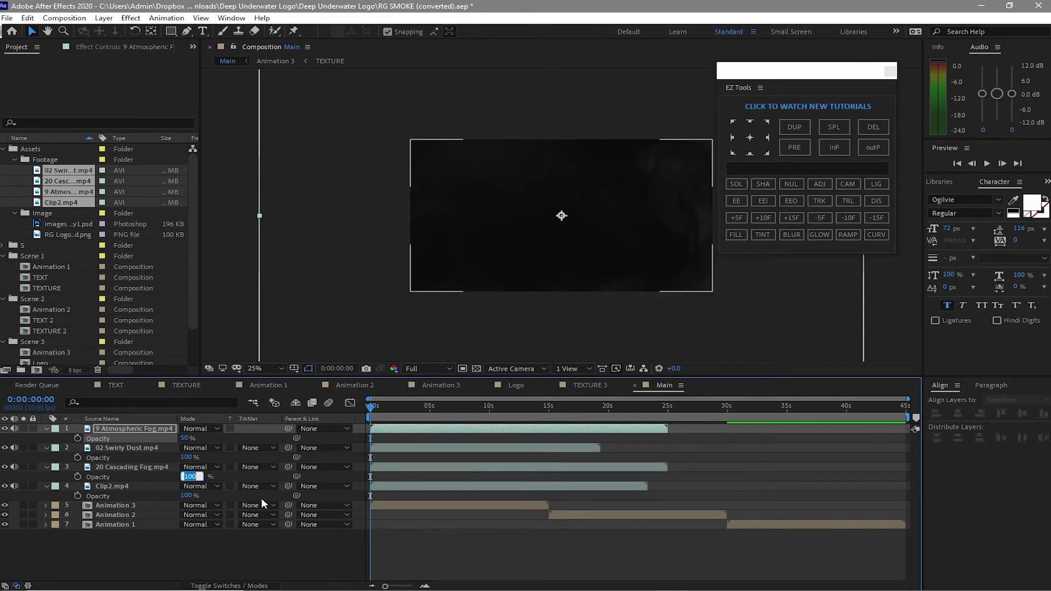
{"action": "type", "text": "50"}
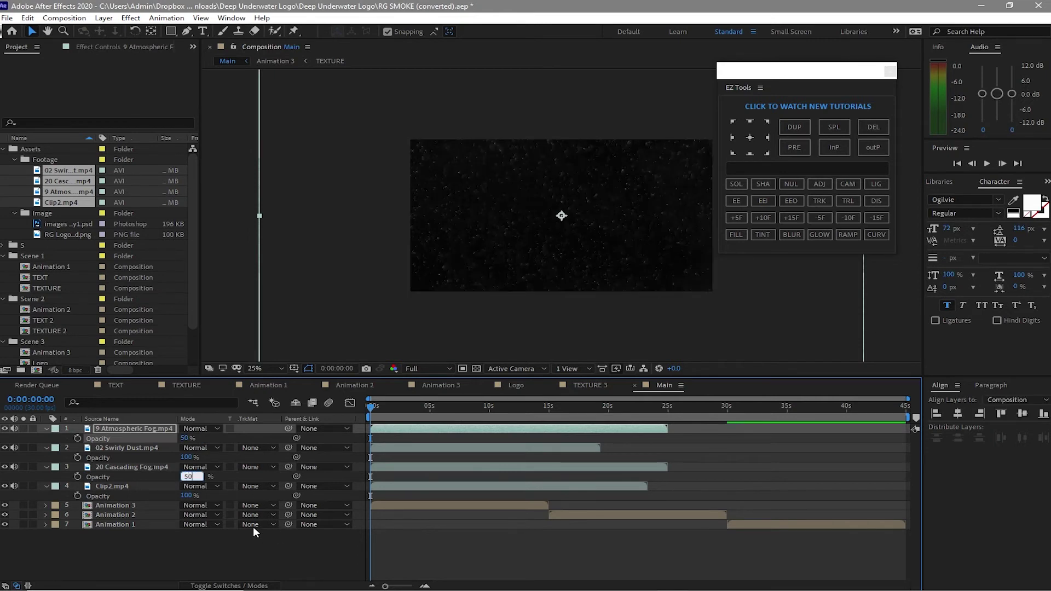
{"action": "key", "text": "Tab"}
{"action": "type", "text": "50"}
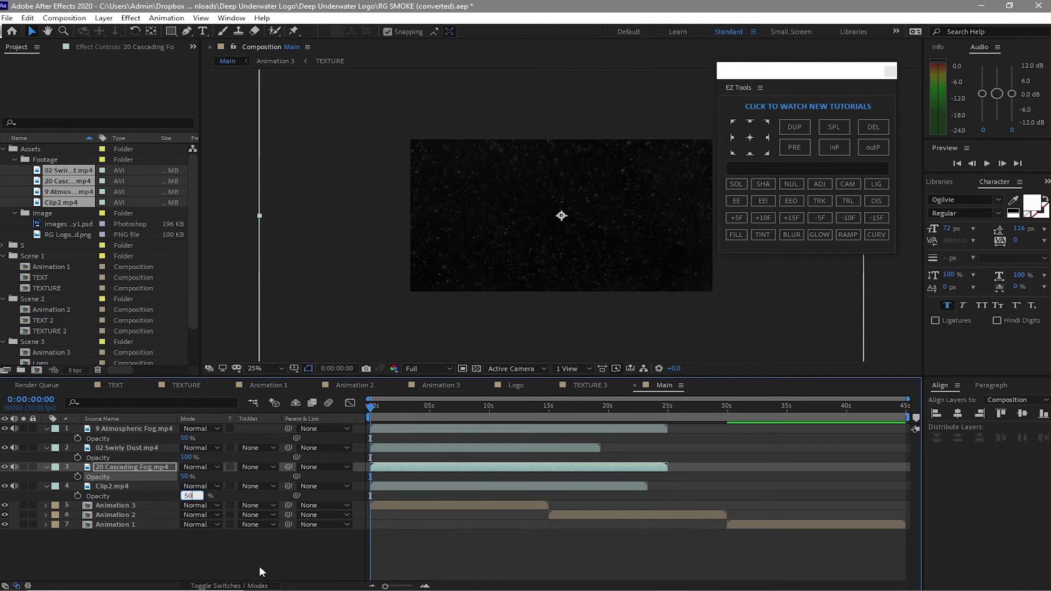
{"action": "key", "text": "Return"}
{"action": "left_click", "coordinate": [241, 562]}
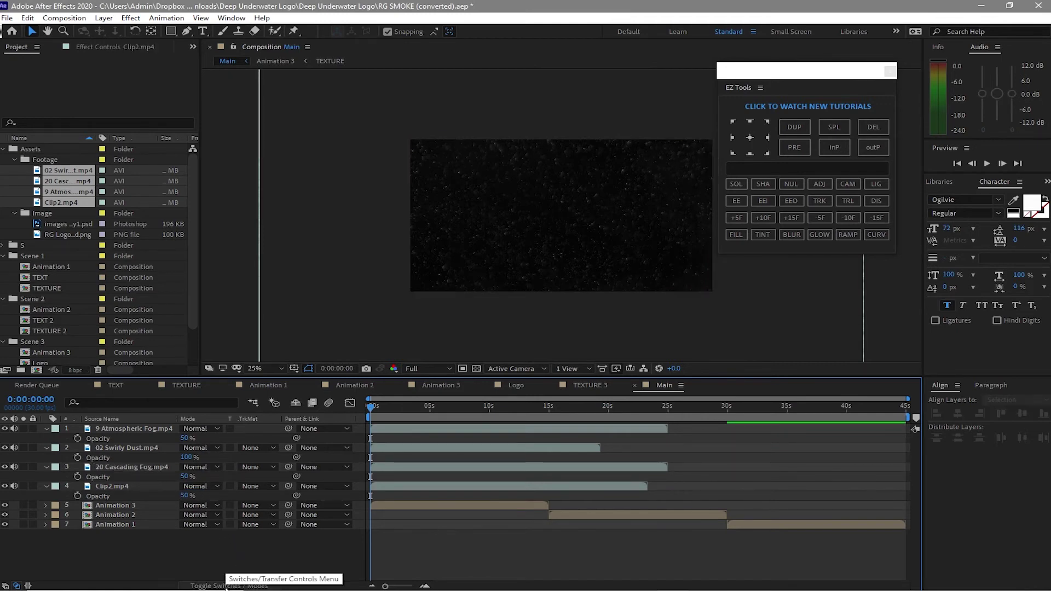
Step: Set the blending mode of 02 Swirly Dust.mp4 to Overlay and of 9 Atmospheric Fog.mp4 to Add
{"action": "left_click", "coordinate": [225, 586]}
{"action": "left_click", "coordinate": [225, 586]}
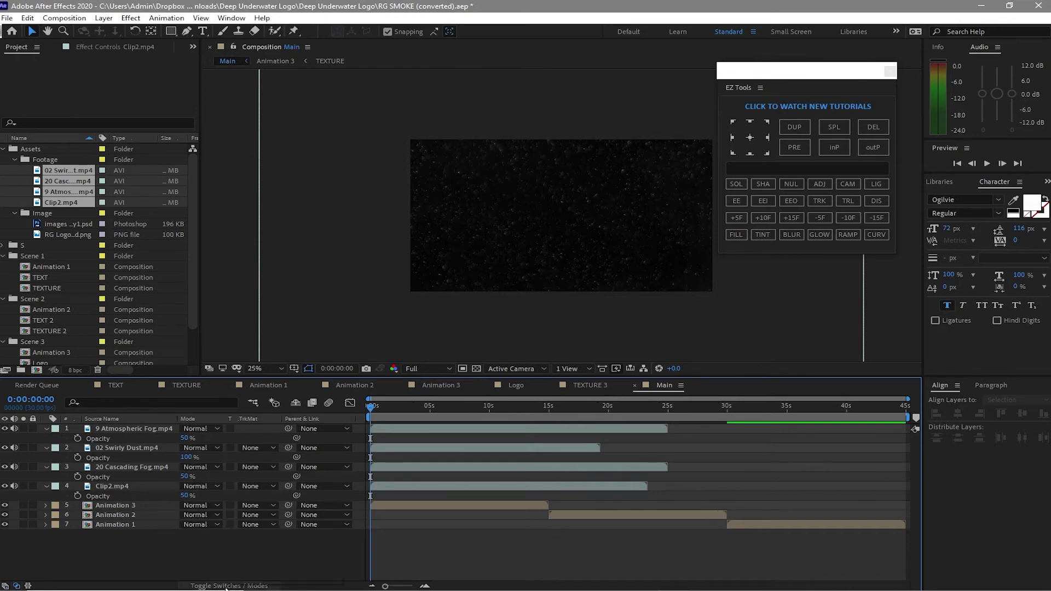
{"action": "left_click", "coordinate": [202, 448]}
{"action": "left_click", "coordinate": [242, 307]}
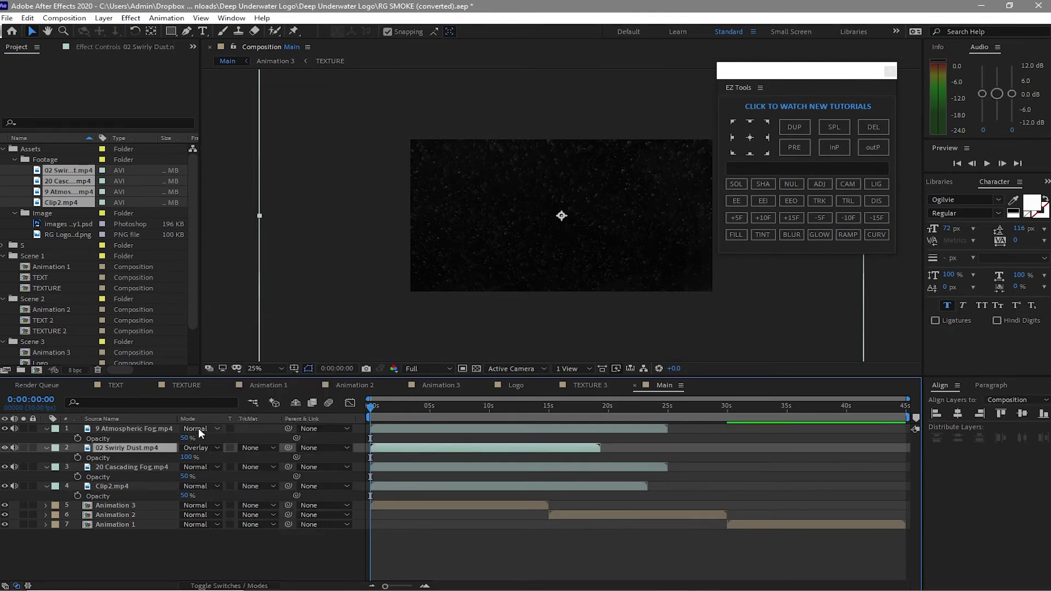
{"action": "left_click", "coordinate": [198, 429]}
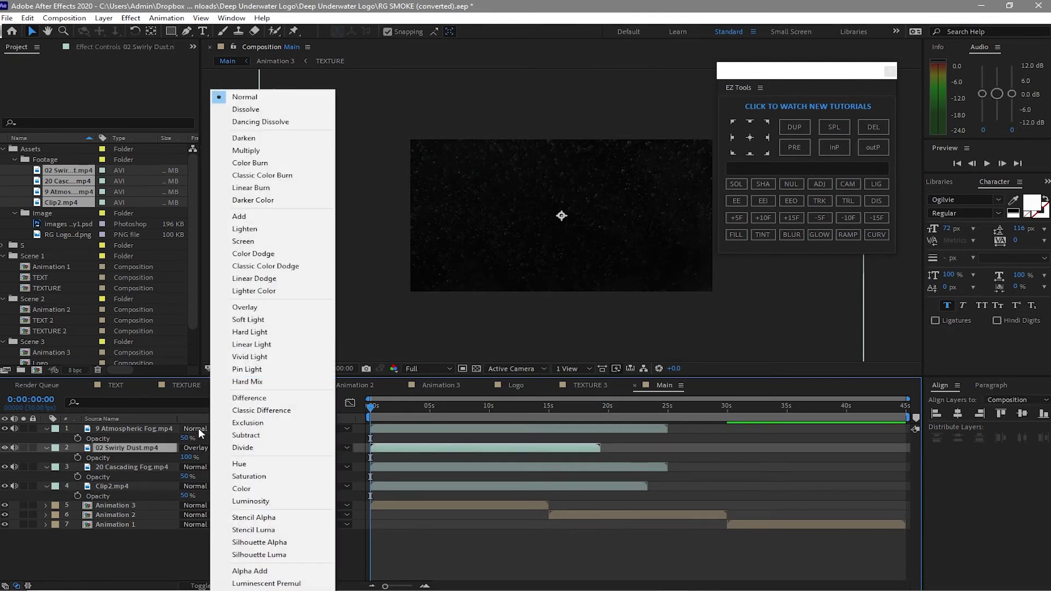
{"action": "left_click", "coordinate": [235, 217]}
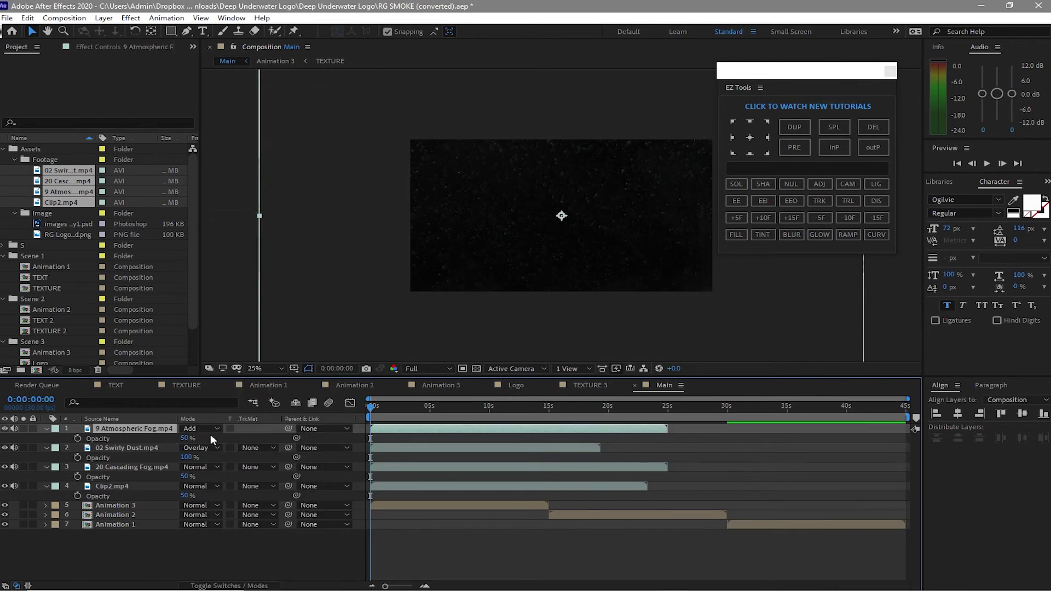
Step: Set the blending mode of Clip2.mp4 and 20 Cascading Fog.mp4 to Add
{"action": "left_click", "coordinate": [207, 486]}
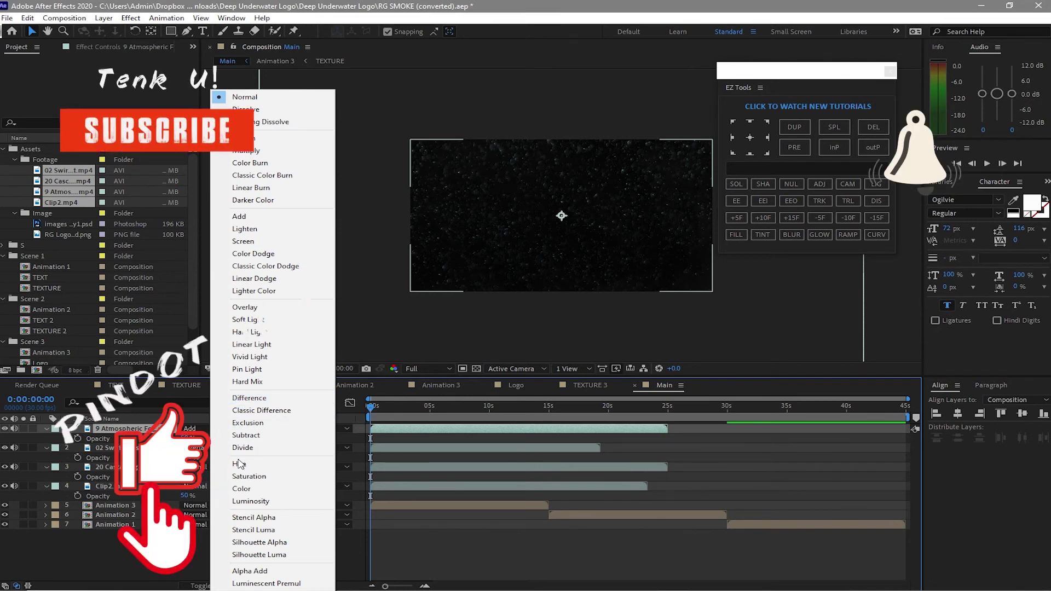
{"action": "left_click", "coordinate": [240, 217]}
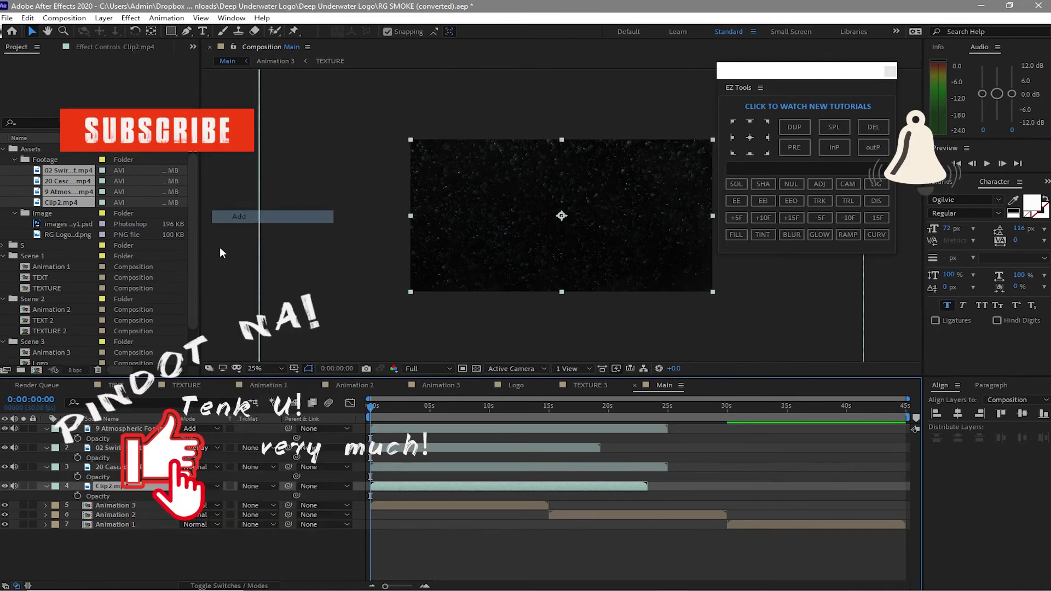
{"action": "left_click", "coordinate": [197, 467]}
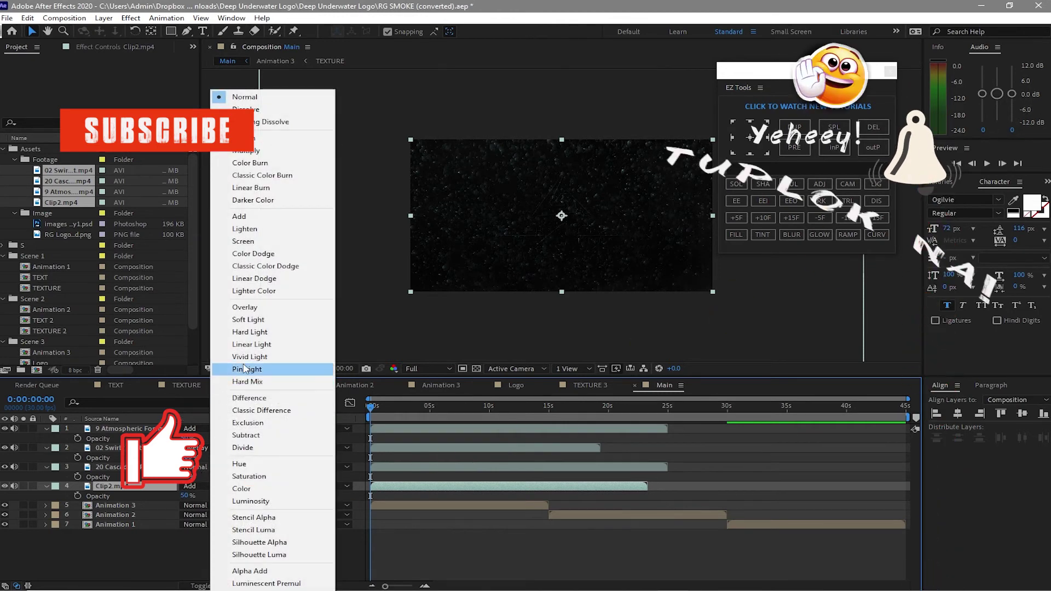
{"action": "left_click", "coordinate": [241, 216]}
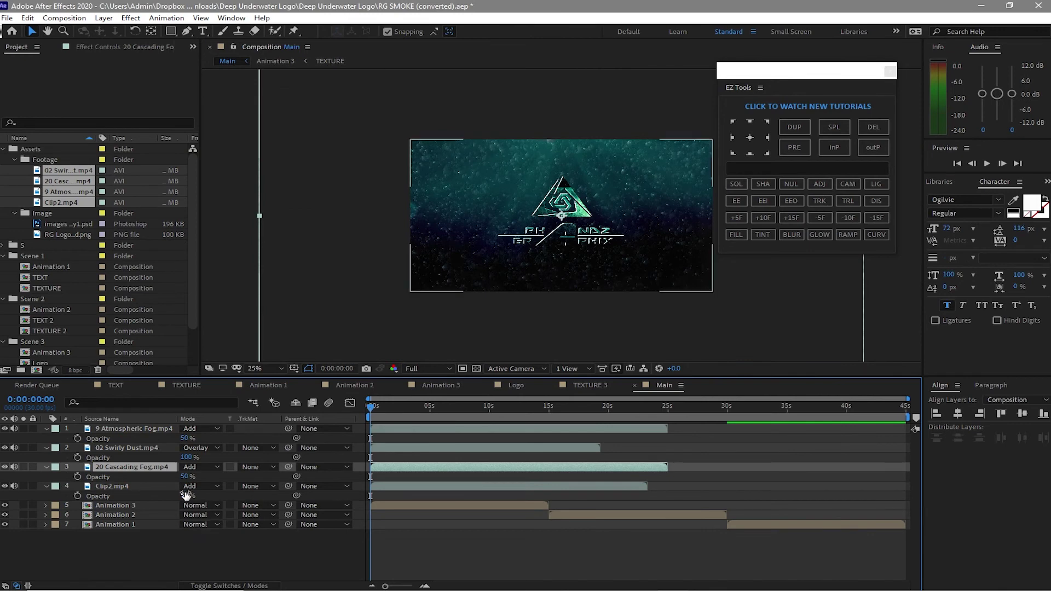
Step: Reveal the scale of 02 Swirly Dust.mp4 and set it to 200%
{"action": "left_click", "coordinate": [131, 447]}
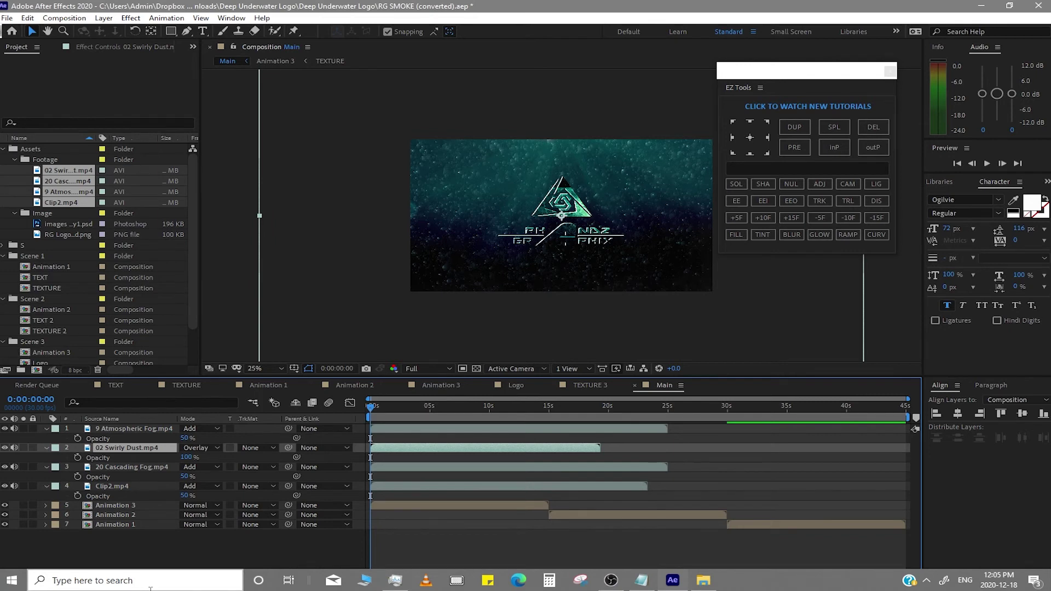
{"action": "key", "text": "s"}
{"action": "left_click", "coordinate": [198, 458]}
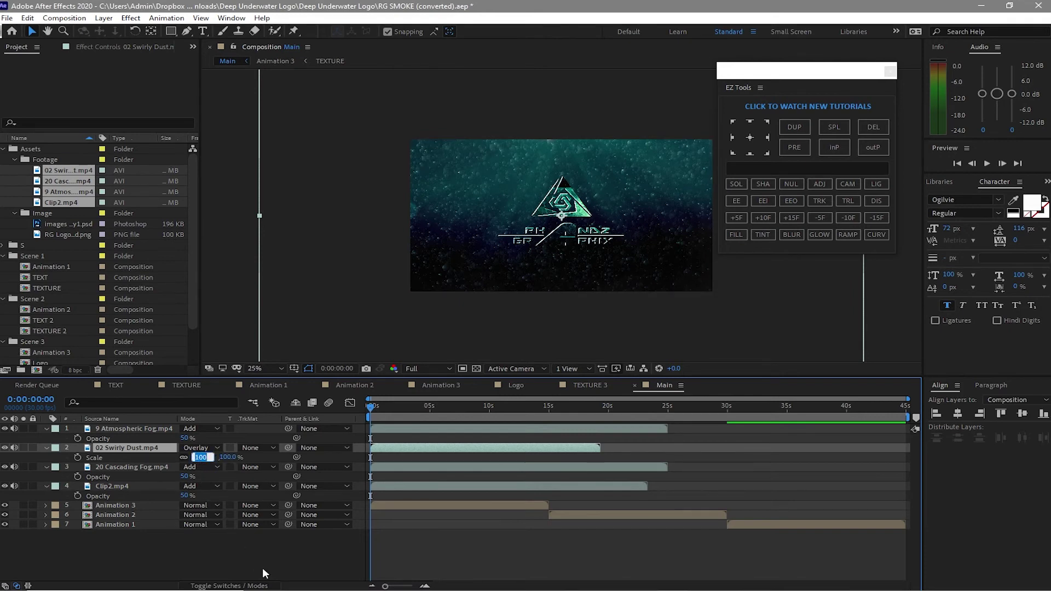
{"action": "type", "text": "200"}
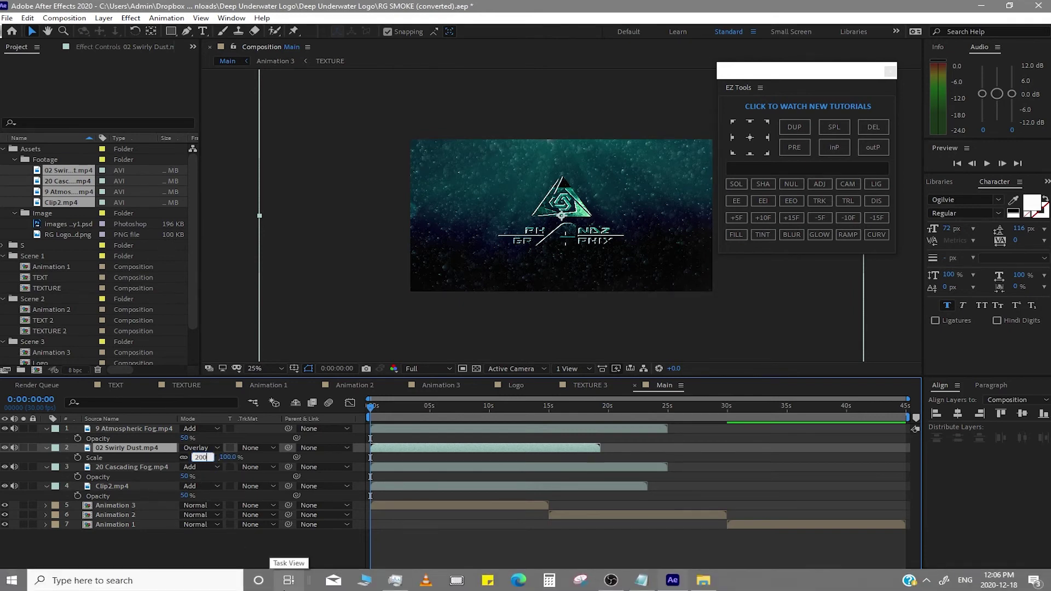
{"action": "left_click", "coordinate": [281, 551]}
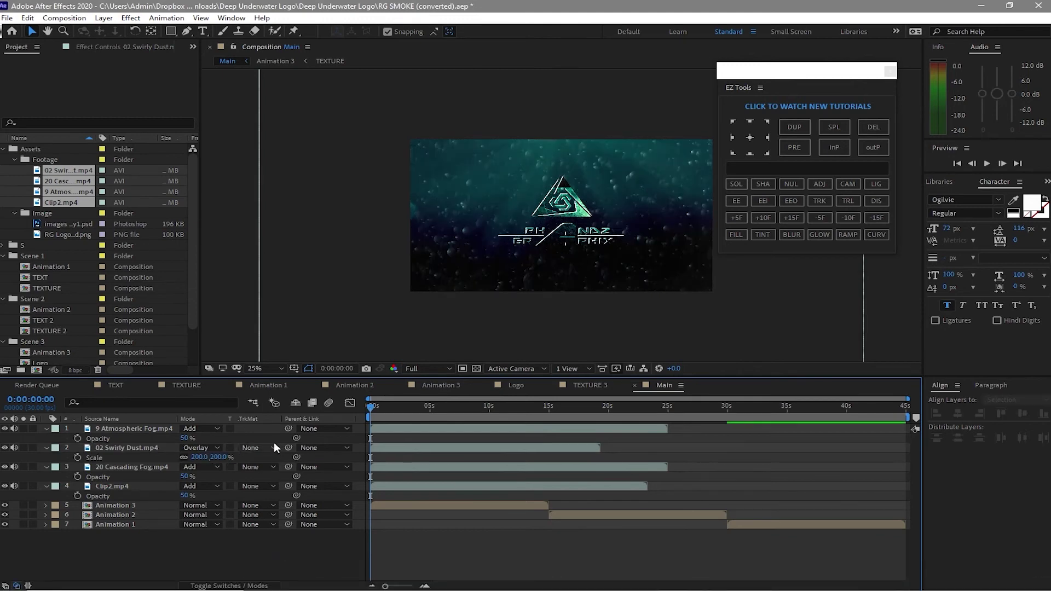
Step: Create a two-node camera with the 35mm preset in the Main composition
{"action": "left_click", "coordinate": [109, 21]}
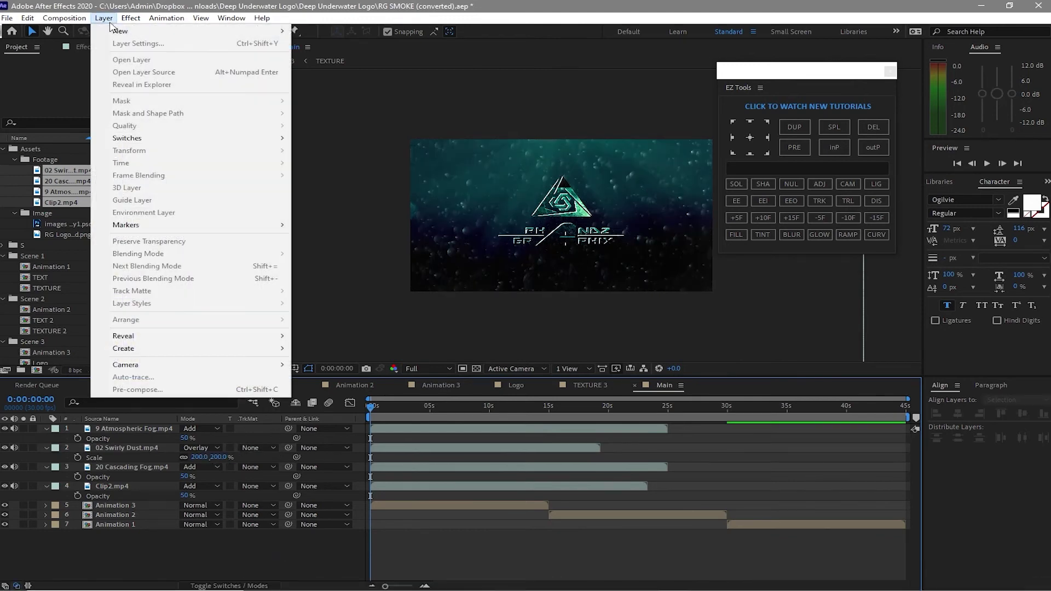
{"action": "mouse_move", "coordinate": [178, 36]}
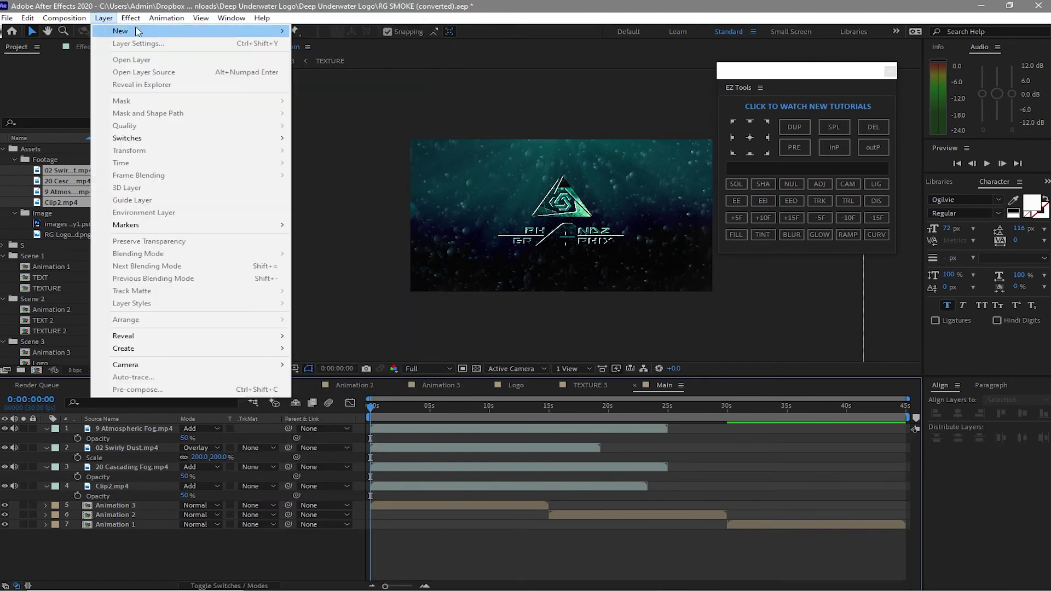
{"action": "left_click", "coordinate": [314, 72]}
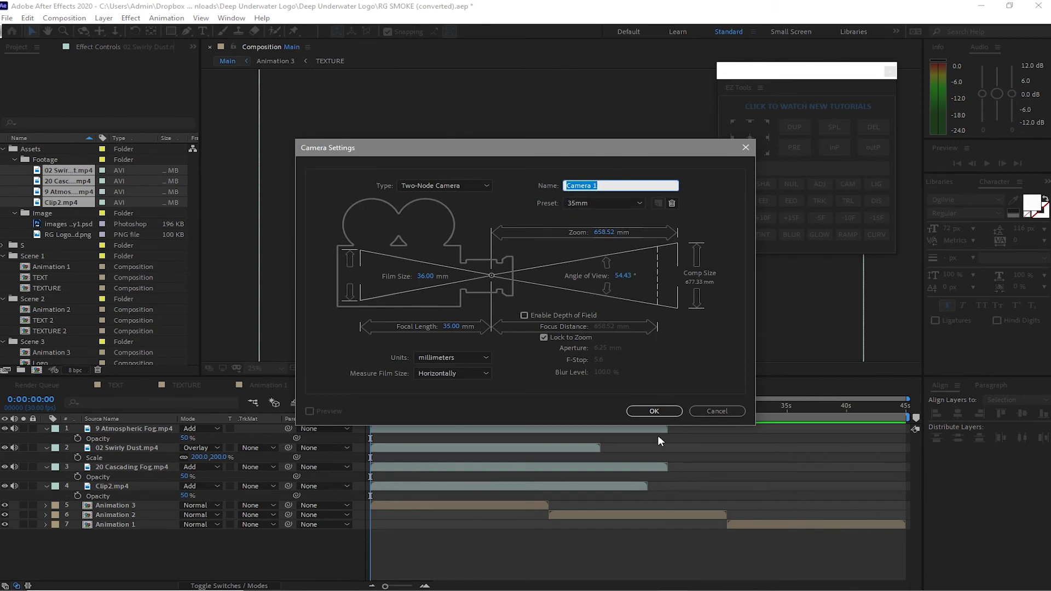
{"action": "left_click", "coordinate": [650, 411]}
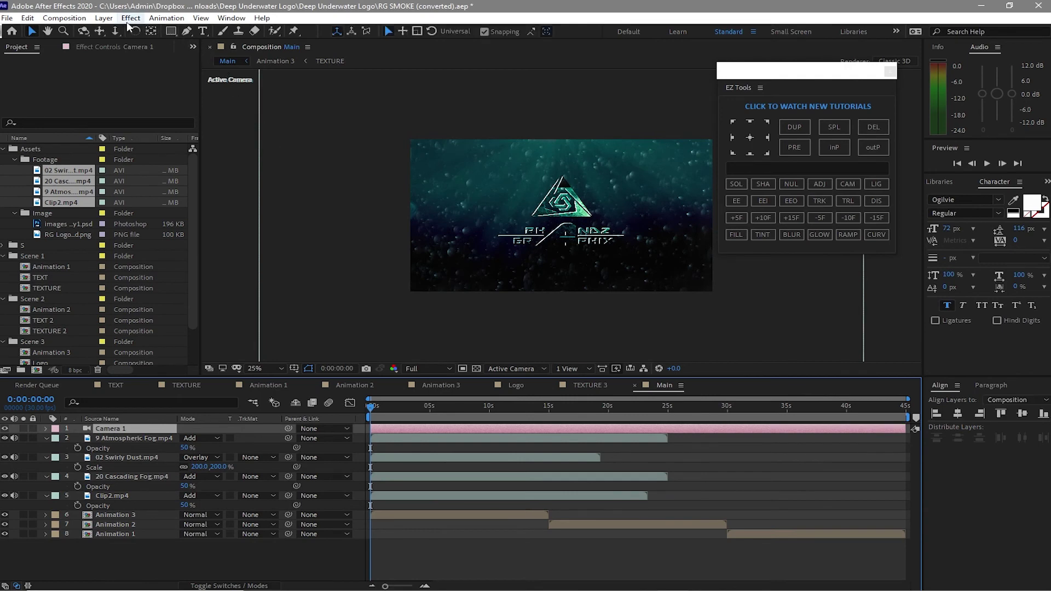
Step: Create a null object above the camera in the Main composition
{"action": "left_click", "coordinate": [104, 18]}
{"action": "mouse_move", "coordinate": [127, 34]}
{"action": "left_click", "coordinate": [334, 81]}
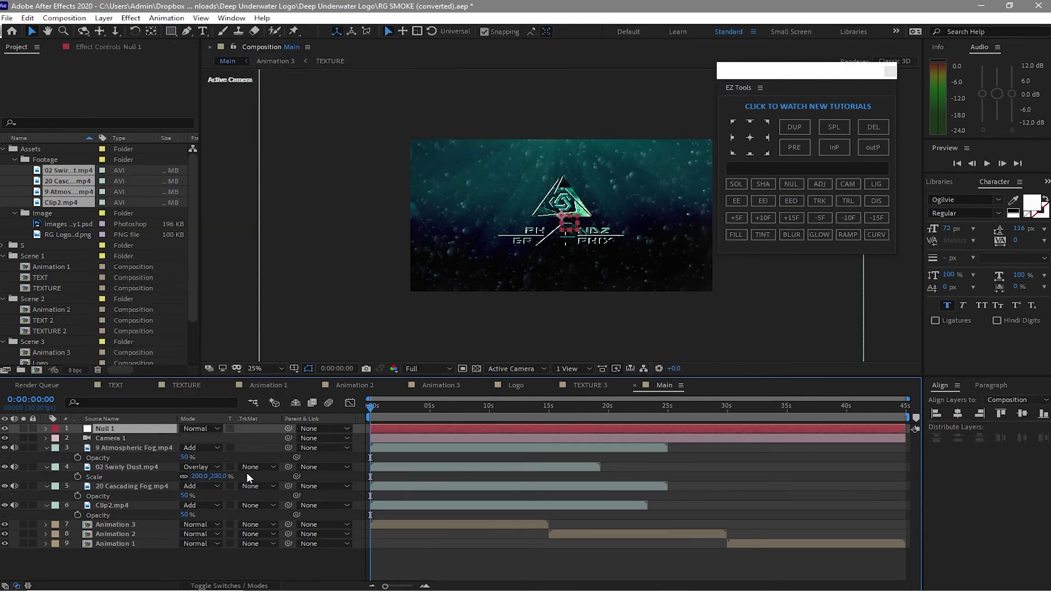
Step: Turn the four footage layers and the three animation layers into 3D layers
{"action": "mouse_move", "coordinate": [236, 588]}
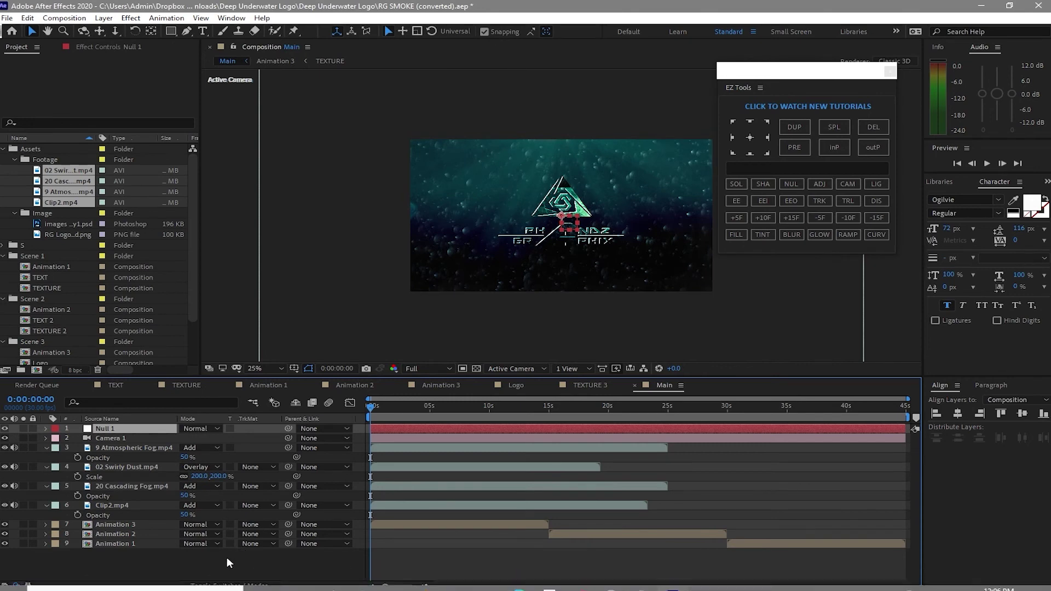
{"action": "left_click", "coordinate": [229, 585]}
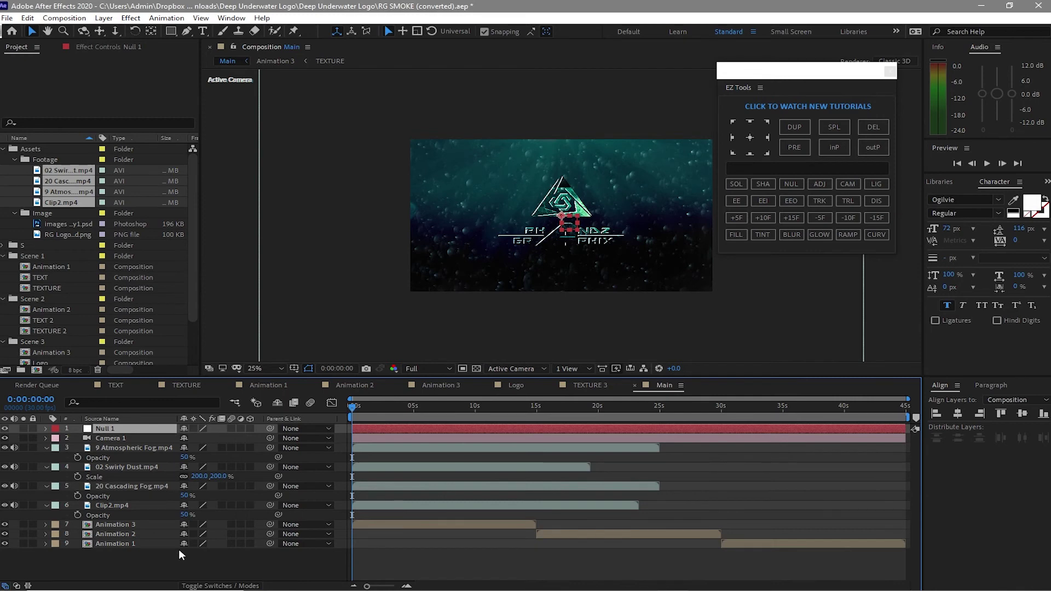
{"action": "left_click_drag", "start_coordinate": [123, 557], "coordinate": [109, 454]}
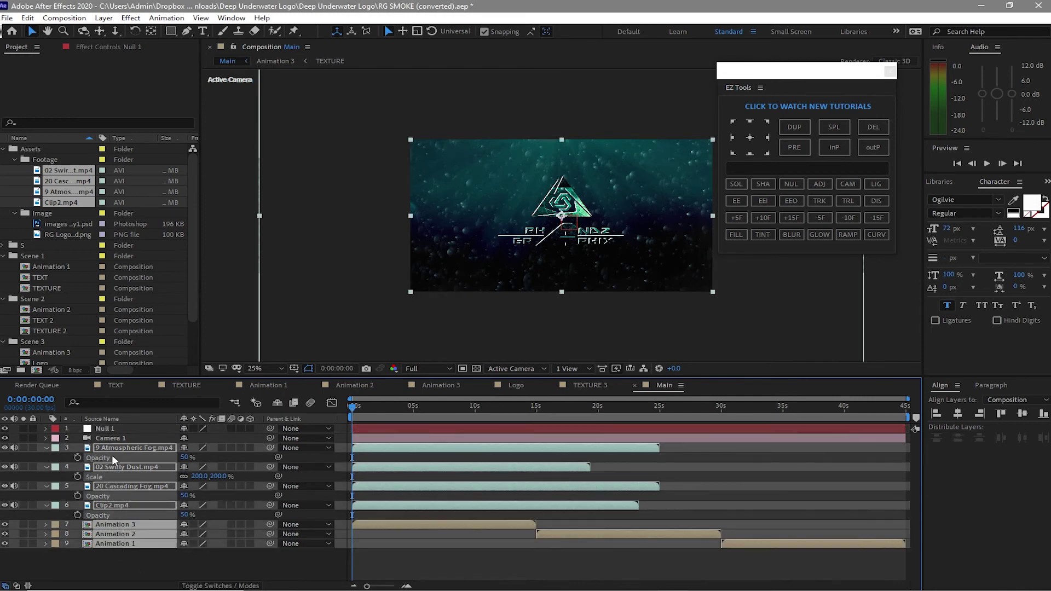
{"action": "left_click", "coordinate": [249, 448]}
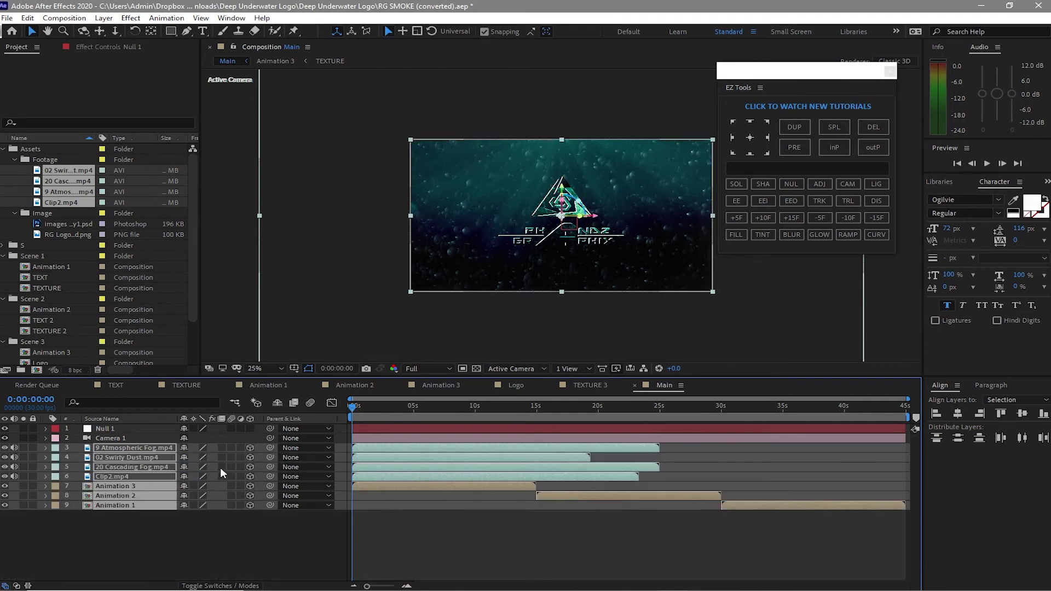
Step: Make Null 1 a 3D layer and parent Camera 1 to it
{"action": "left_click", "coordinate": [249, 428]}
{"action": "left_click", "coordinate": [238, 526]}
{"action": "left_click", "coordinate": [152, 436]}
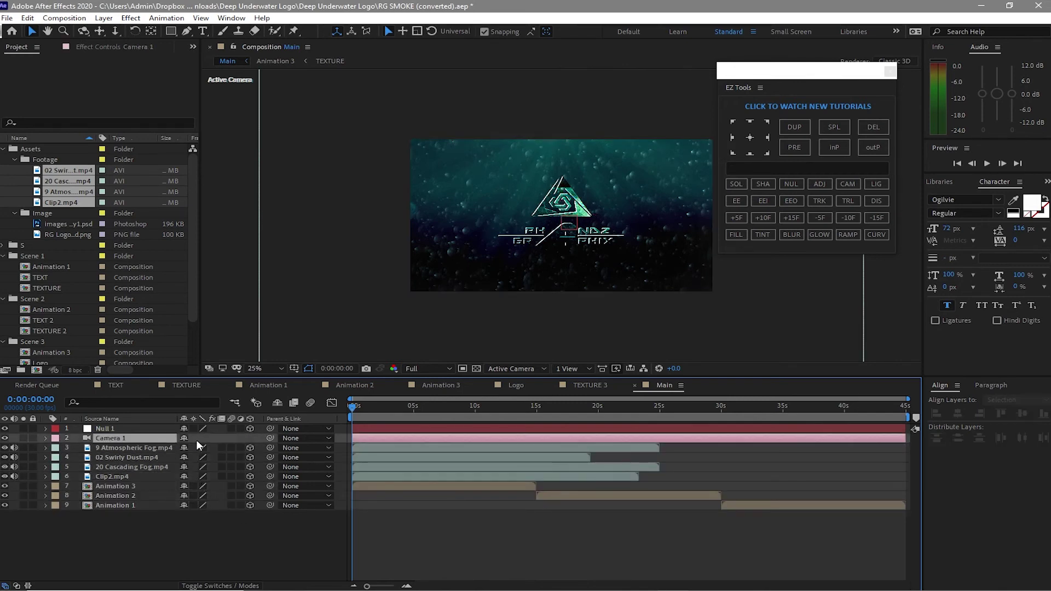
{"action": "left_click_drag", "start_coordinate": [270, 439], "coordinate": [145, 432]}
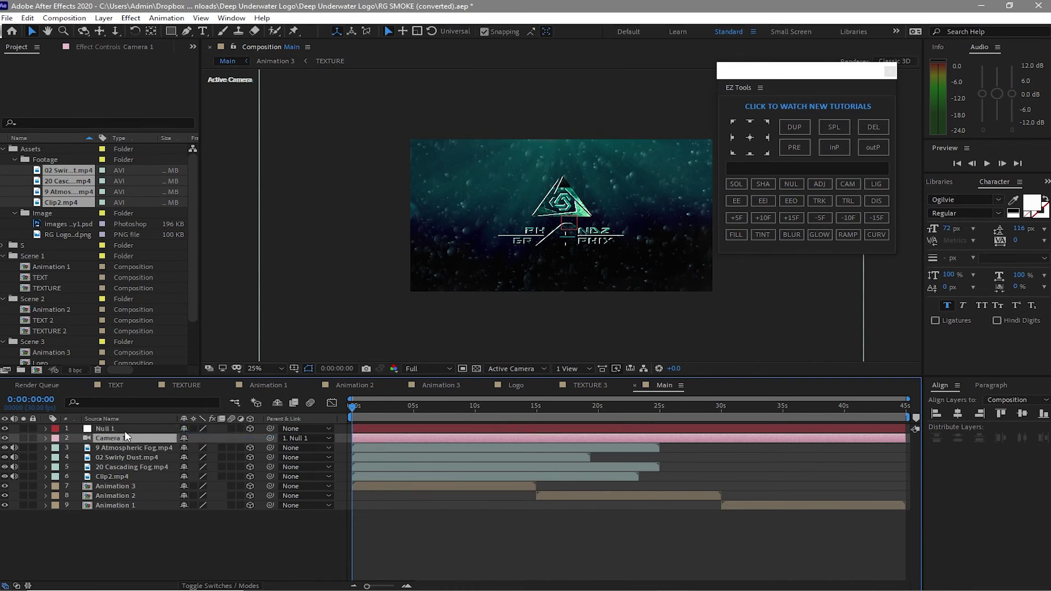
Step: Reveal the position of Null 1 and set a position keyframe at 0:00:00:00
{"action": "left_click", "coordinate": [124, 432]}
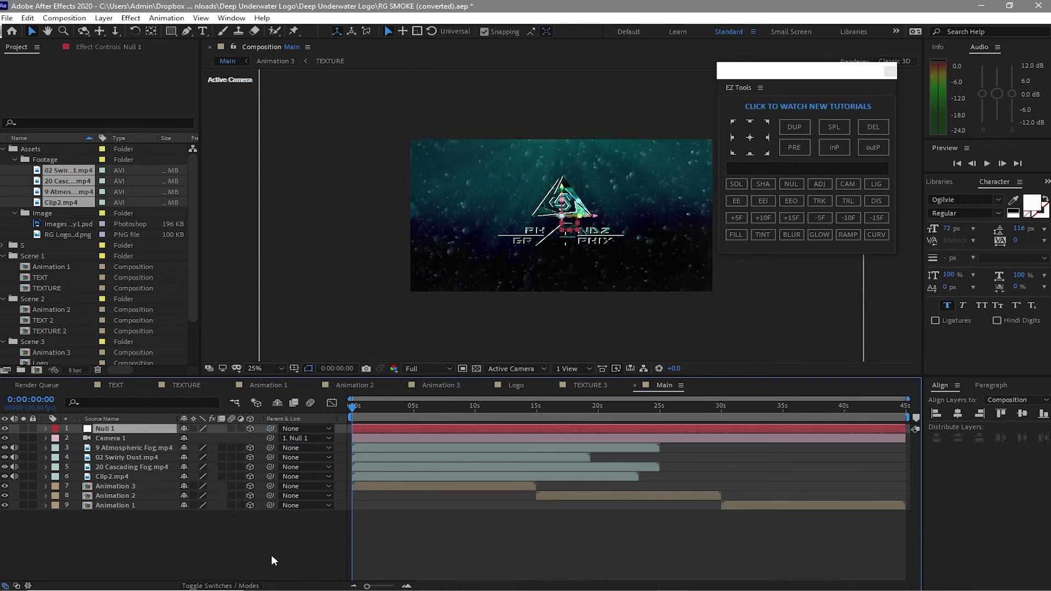
{"action": "key", "text": "p"}
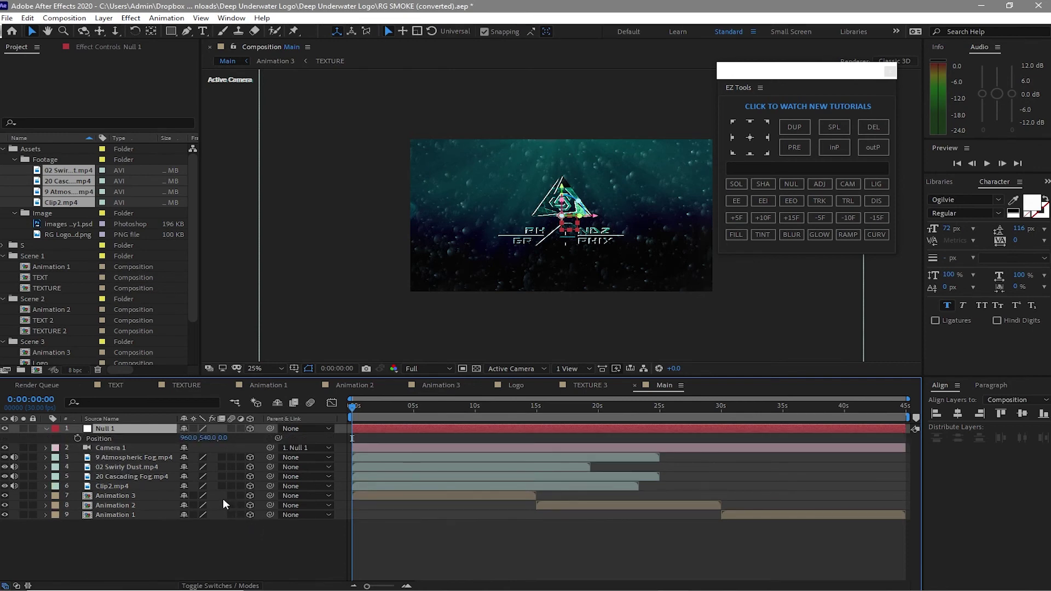
{"action": "left_click", "coordinate": [75, 435]}
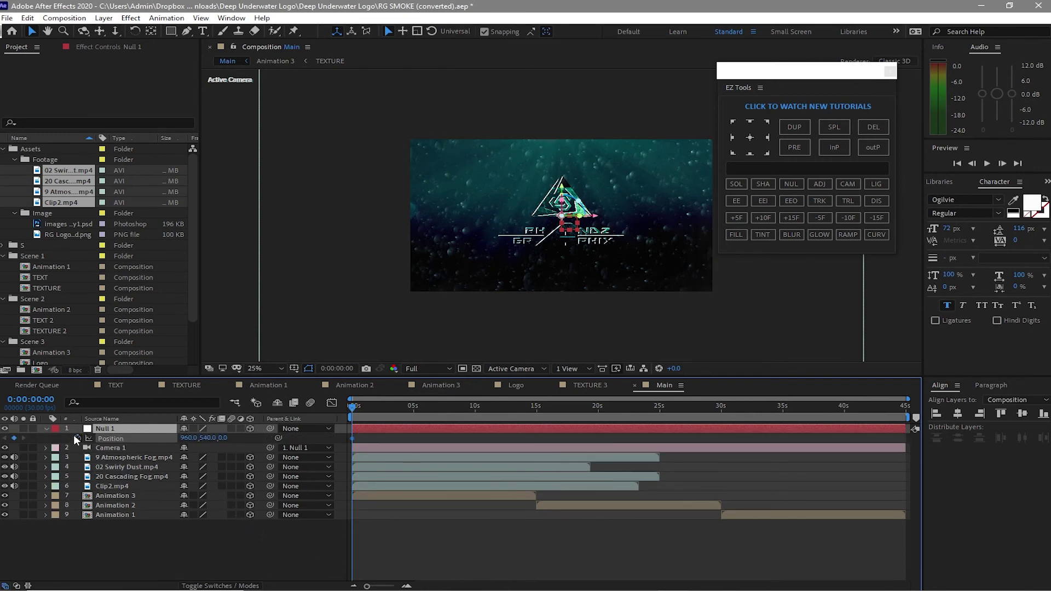
Step: Keyframe the Z position of Null 1 to 513 at 0:00:44:29 for a camera push-in
{"action": "left_click_drag", "start_coordinate": [353, 407], "coordinate": [920, 356]}
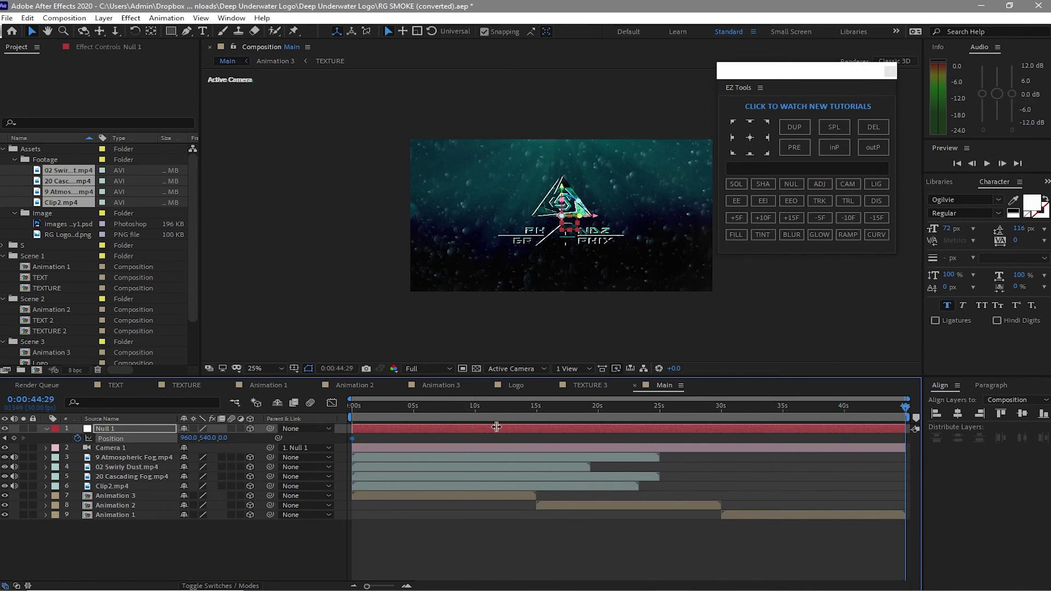
{"action": "left_click", "coordinate": [189, 438]}
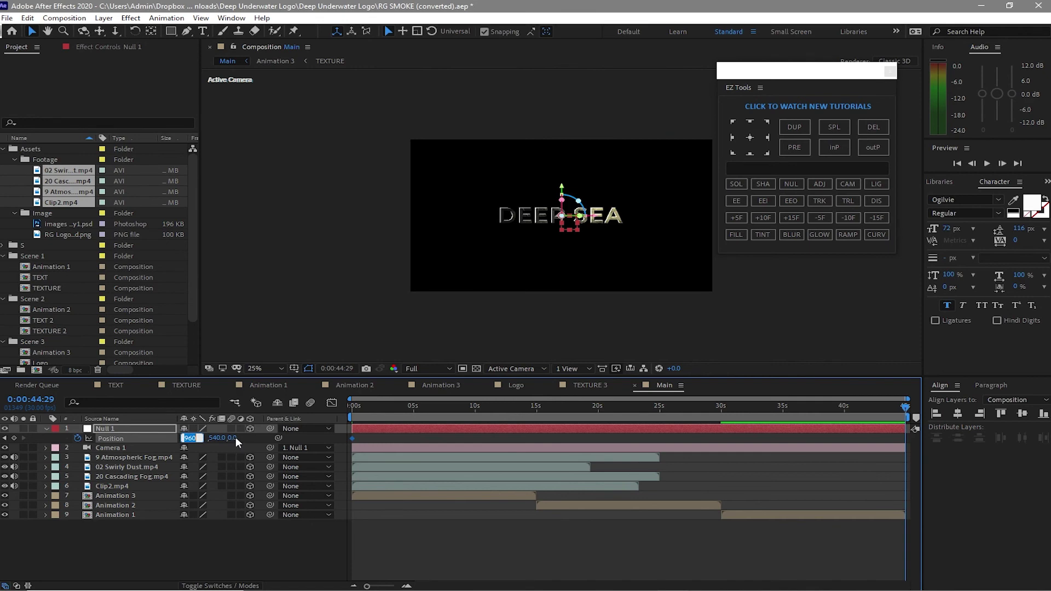
{"action": "left_click", "coordinate": [228, 547]}
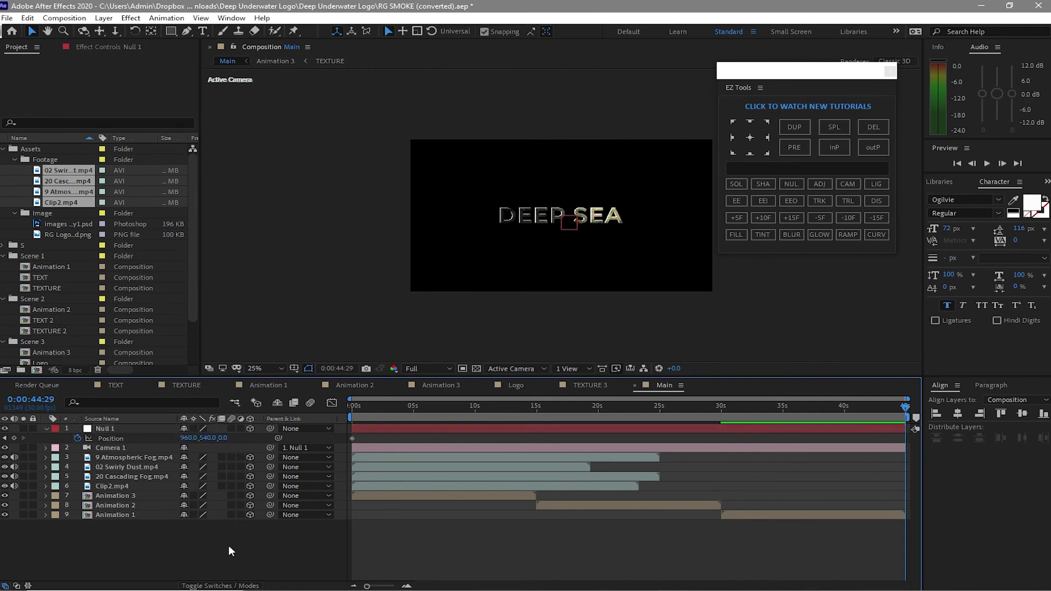
{"action": "left_click_drag", "start_coordinate": [231, 438], "coordinate": [524, 444]}
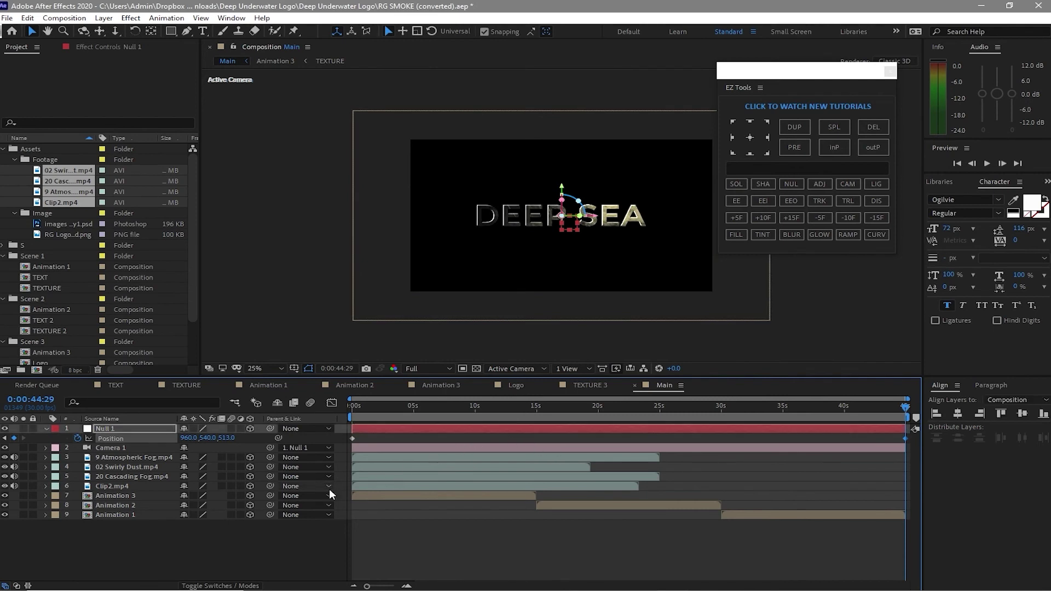
{"action": "left_click", "coordinate": [312, 536]}
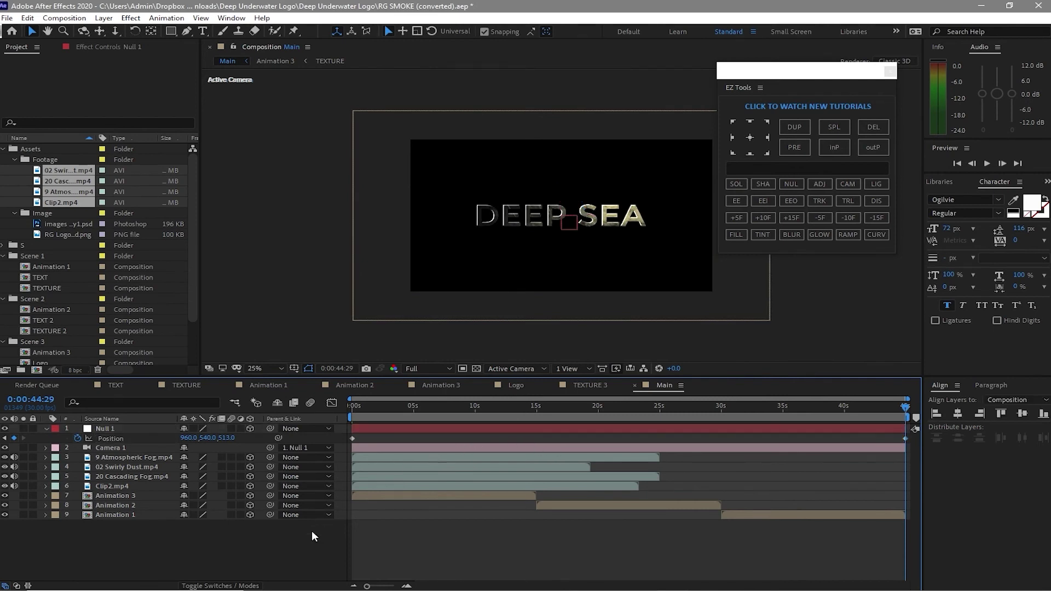
Step: Swap the timing of Animation 1 and Animation 3 so Animation 1 starts at 0:00:00:00, and set the preview resolution to Quarter
{"action": "left_click_drag", "start_coordinate": [906, 406], "coordinate": [340, 462]}
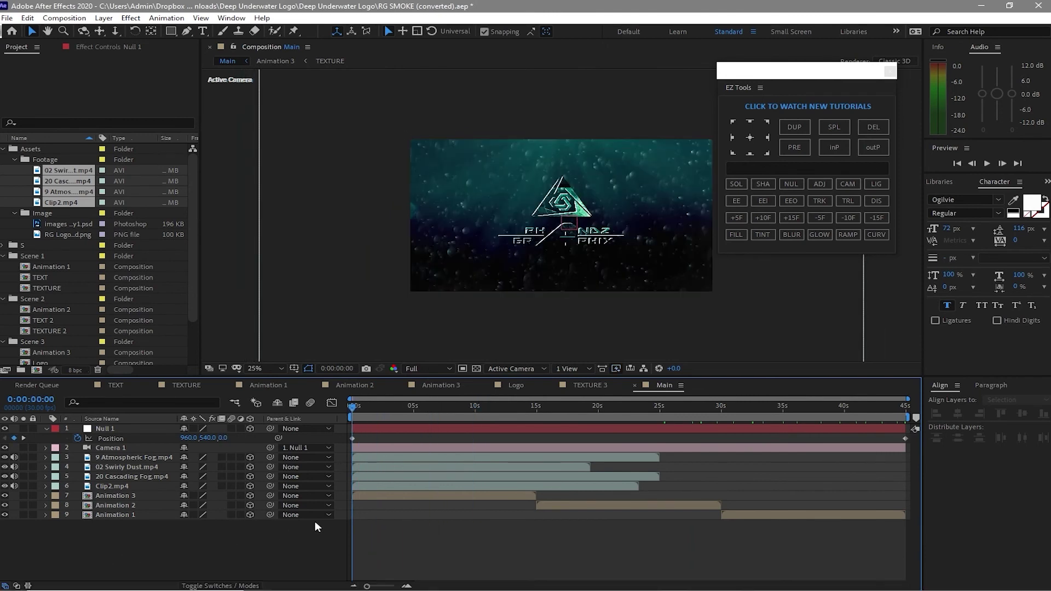
{"action": "left_click", "coordinate": [367, 495]}
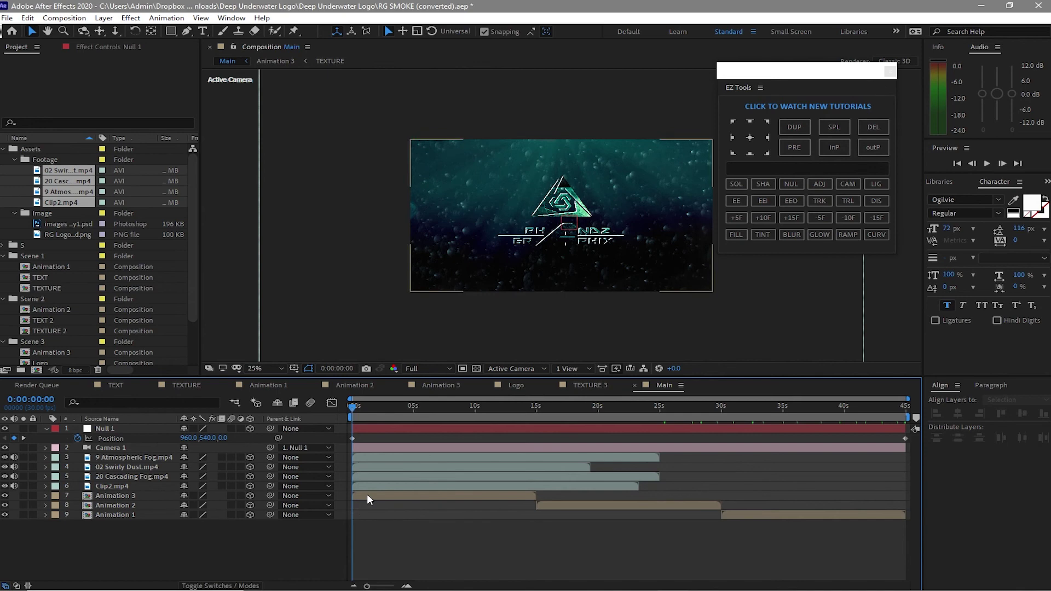
{"action": "left_click_drag", "start_coordinate": [366, 494], "coordinate": [739, 454]}
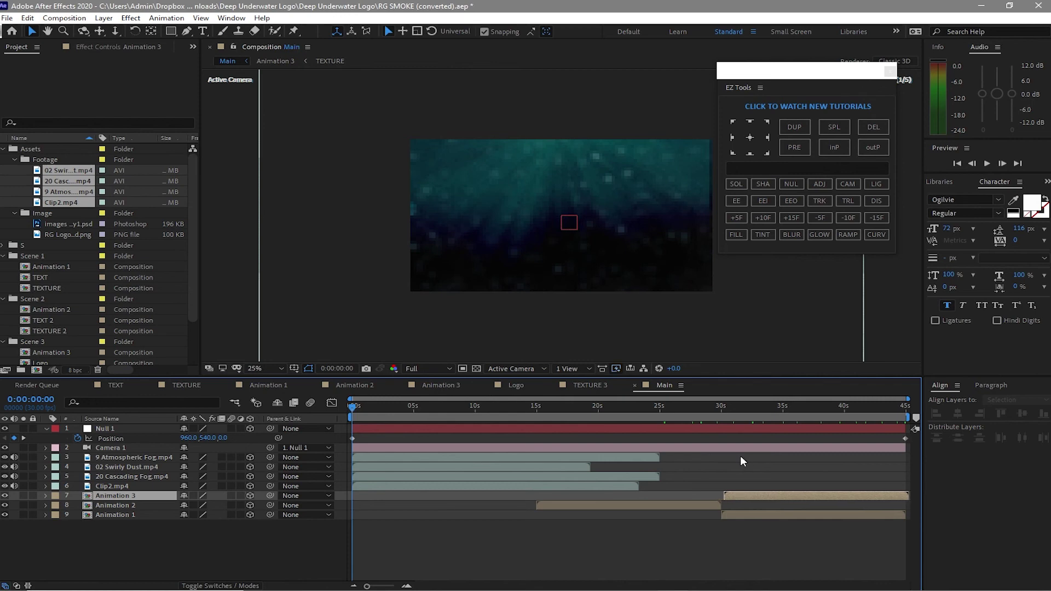
{"action": "left_click_drag", "start_coordinate": [791, 516], "coordinate": [423, 540]}
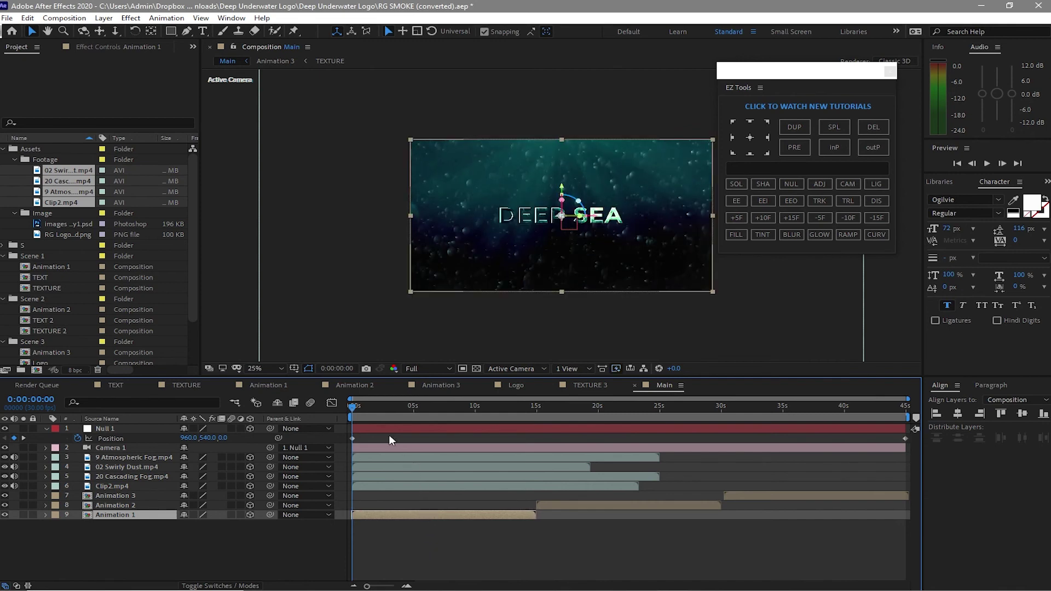
{"action": "left_click", "coordinate": [46, 428]}
{"action": "key", "text": "ctrl+shift+alt+j"}
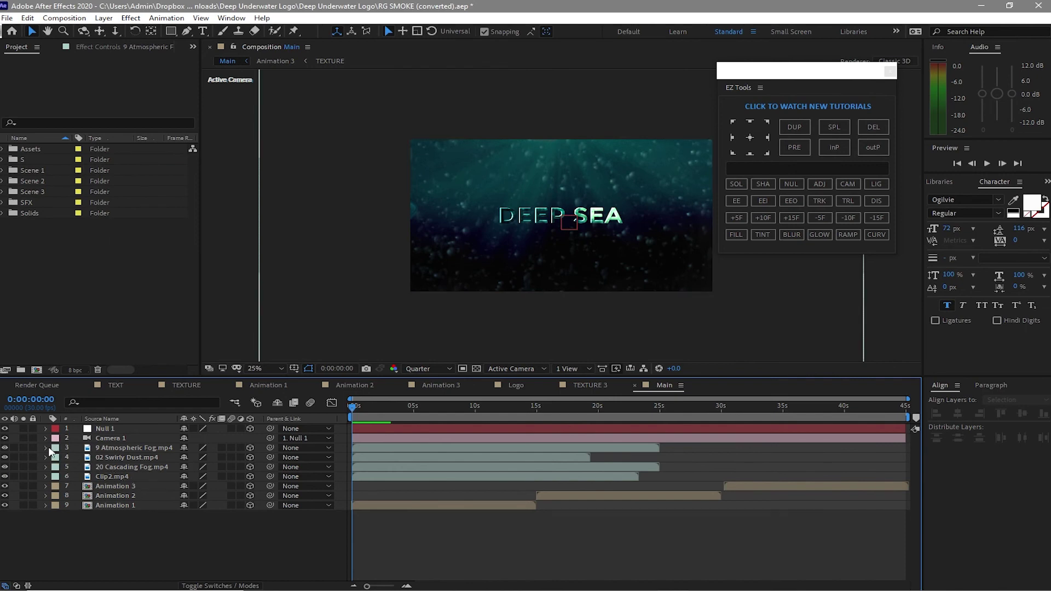
Step: Enable time remapping on the four footage layers, from 9 Atmospheric Fog.mp4 through Clip2.mp4
{"action": "left_click_drag", "start_coordinate": [39, 446], "coordinate": [93, 475]}
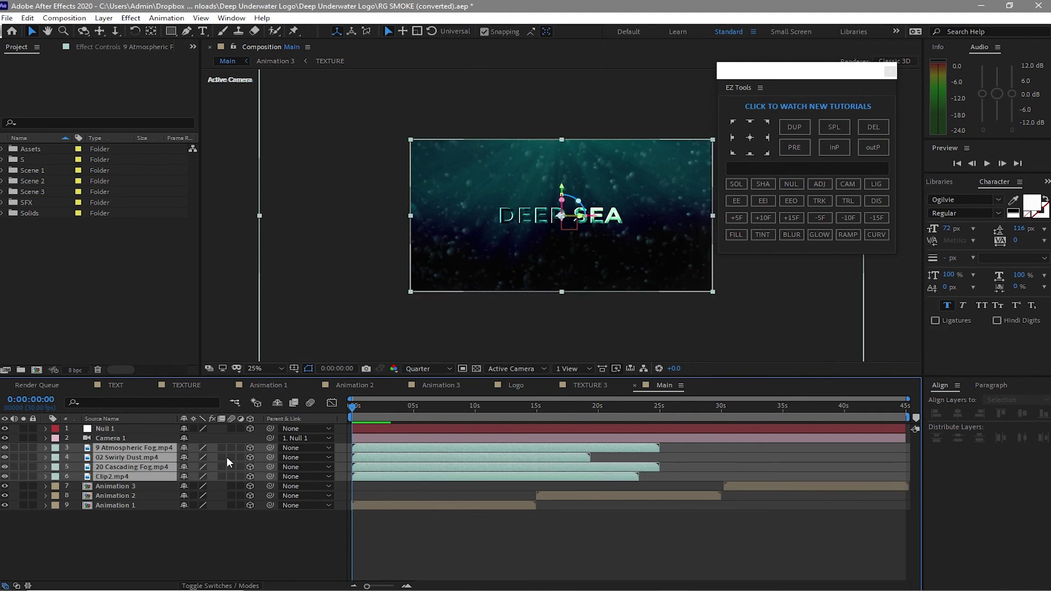
{"action": "right_click", "coordinate": [408, 459]}
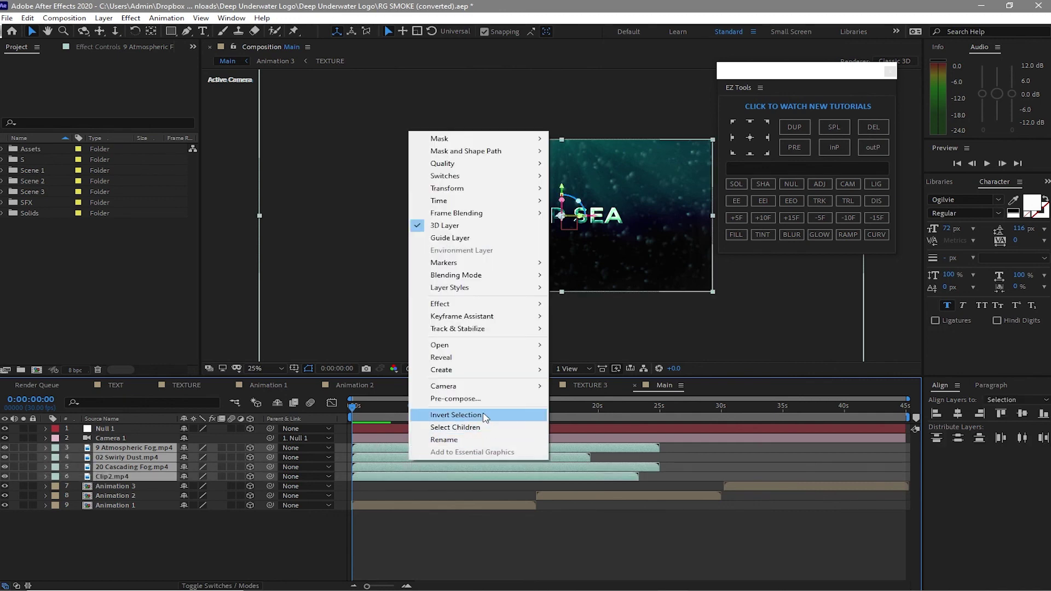
{"action": "mouse_move", "coordinate": [514, 203]}
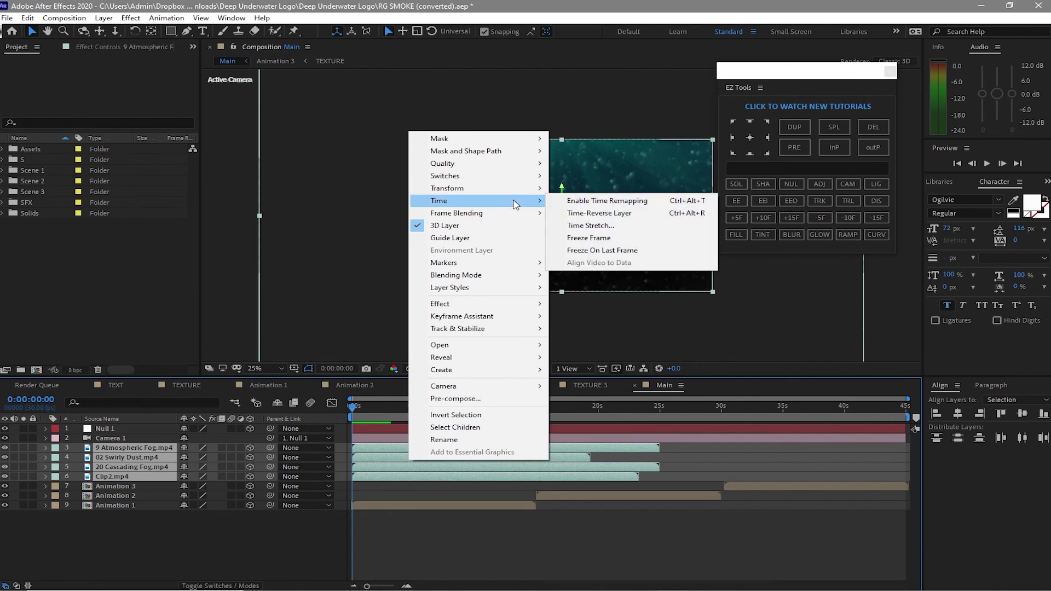
{"action": "left_click", "coordinate": [557, 201]}
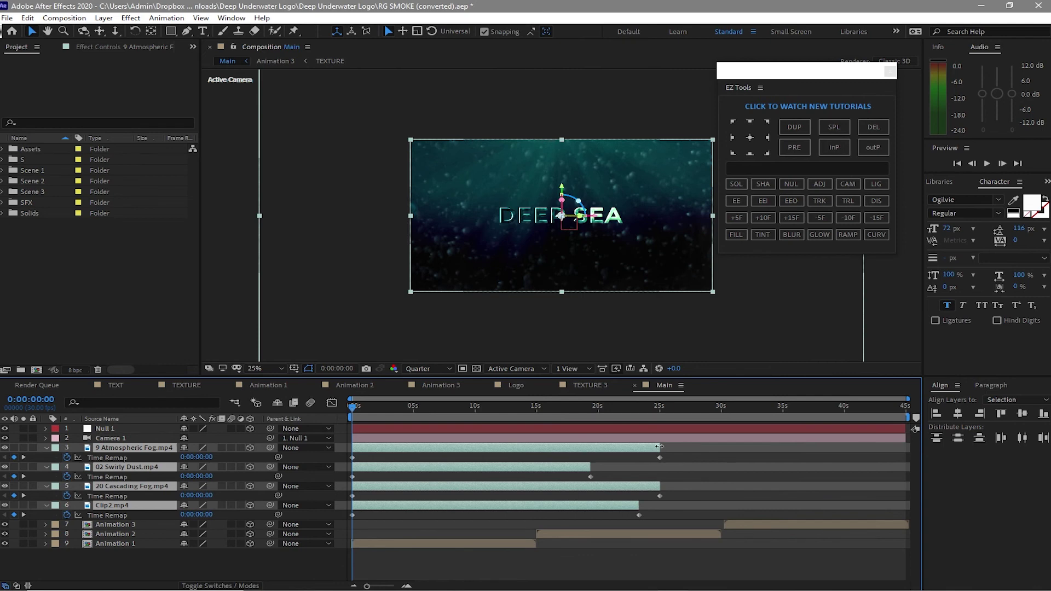
Step: Extend the four footage layers together until the longest reach the composition's end, and move their end Time Remap keyframes out to match
{"action": "left_click_drag", "start_coordinate": [660, 446], "coordinate": [904, 455]}
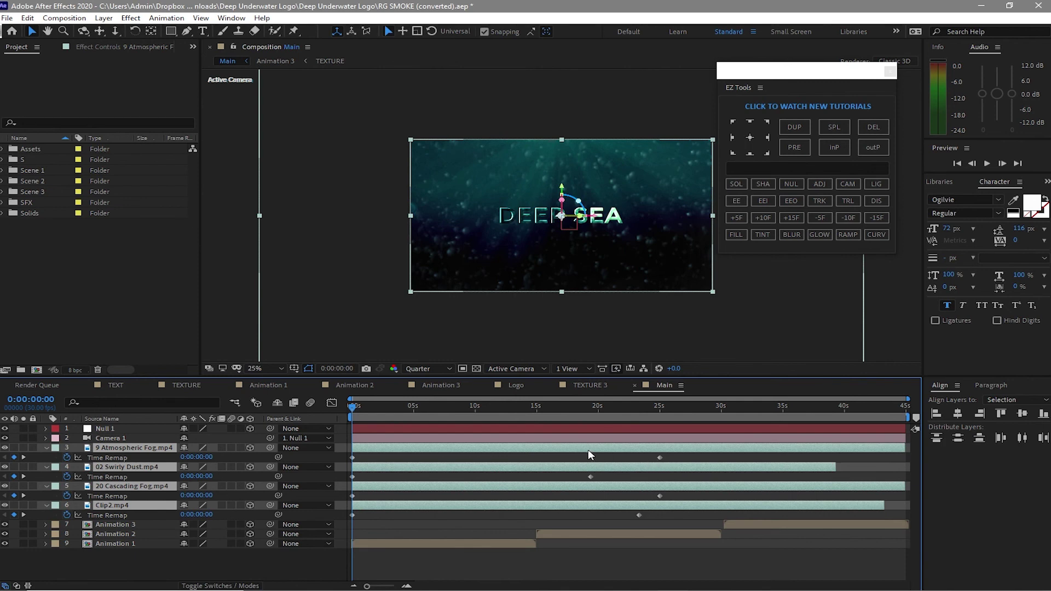
{"action": "left_click_drag", "start_coordinate": [554, 456], "coordinate": [700, 512]}
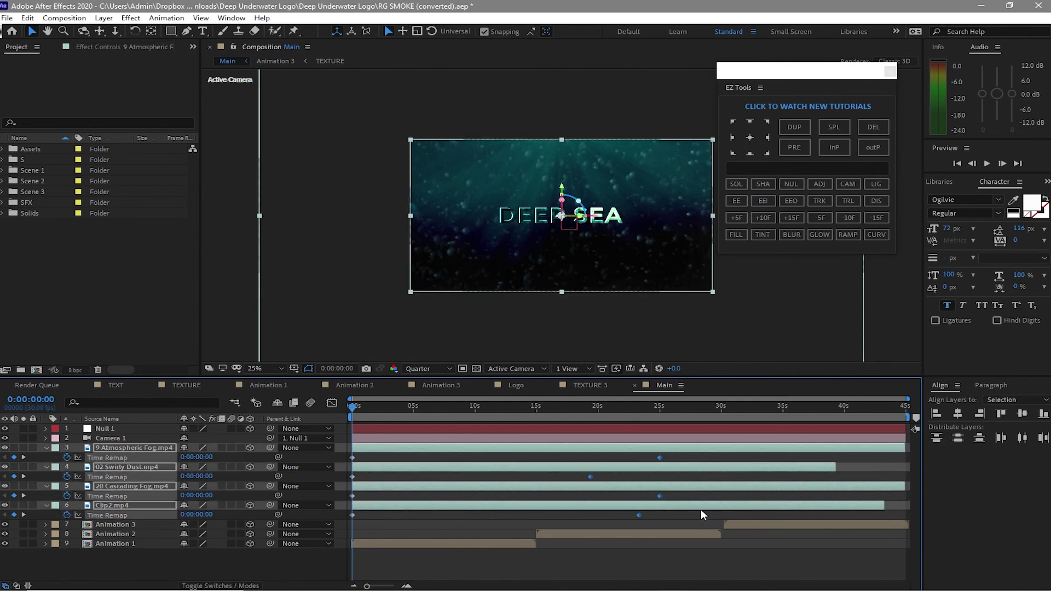
{"action": "left_click_drag", "start_coordinate": [660, 455], "coordinate": [760, 442]}
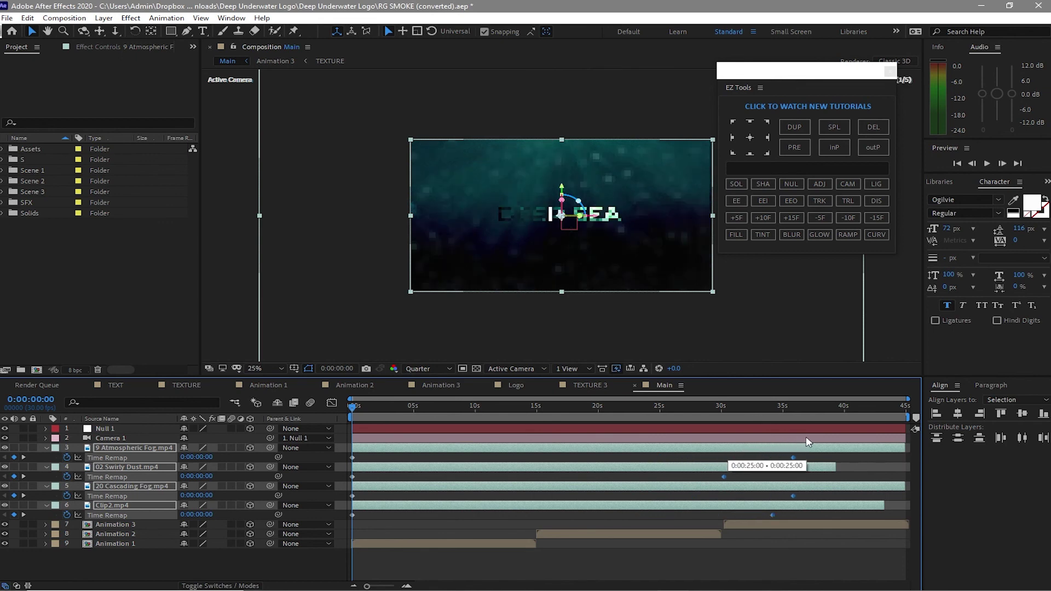
{"action": "left_click_drag", "start_coordinate": [879, 436], "coordinate": [902, 441]}
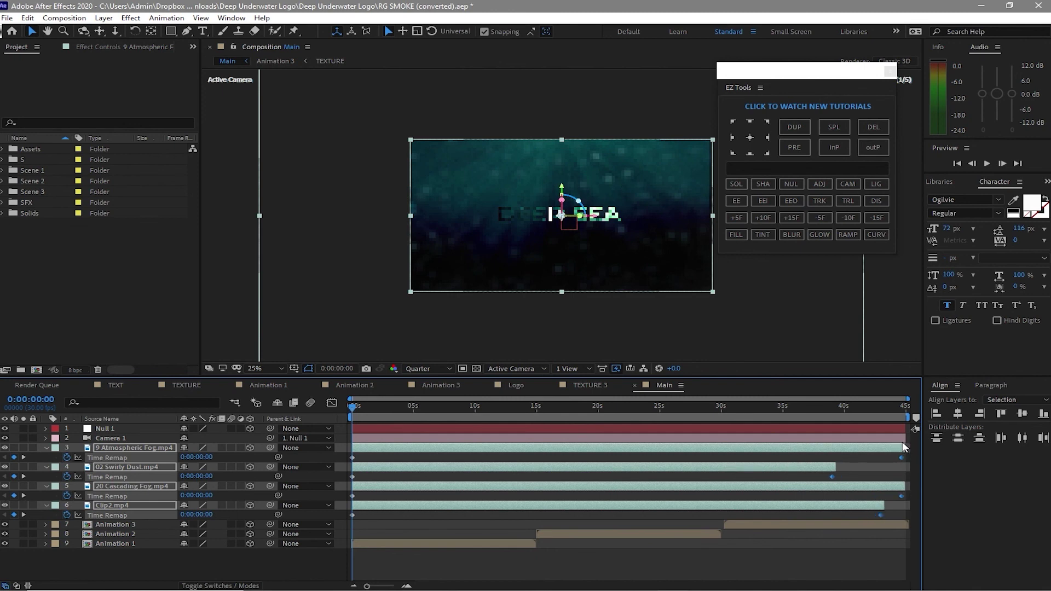
{"action": "left_click", "coordinate": [885, 542]}
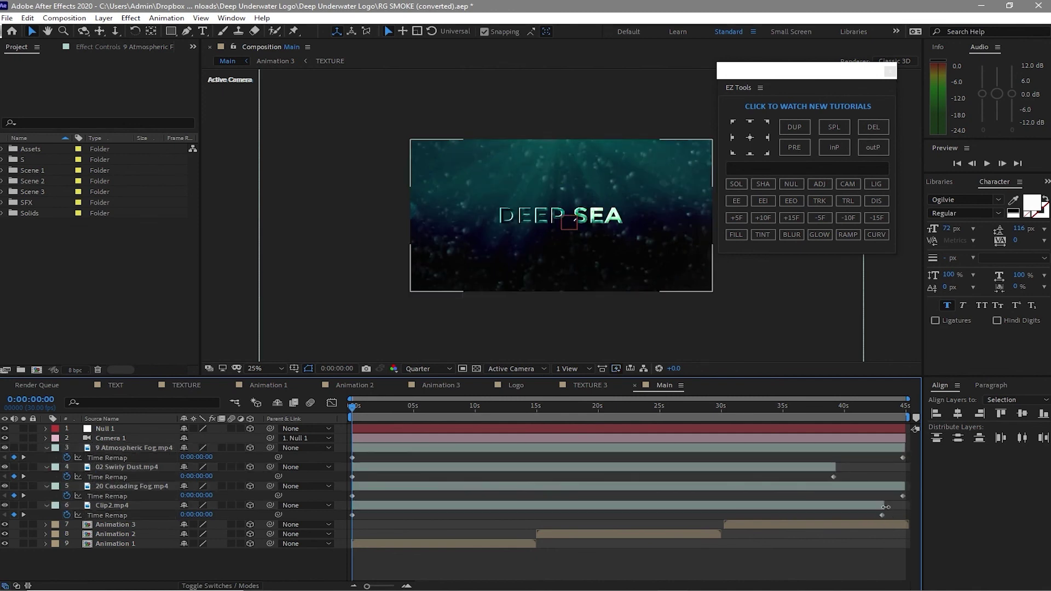
Step: Extend the out points of Clip2.mp4 and 02 Swirly Dust.mp4 to the end of the composition
{"action": "left_click_drag", "start_coordinate": [885, 505], "coordinate": [896, 505]}
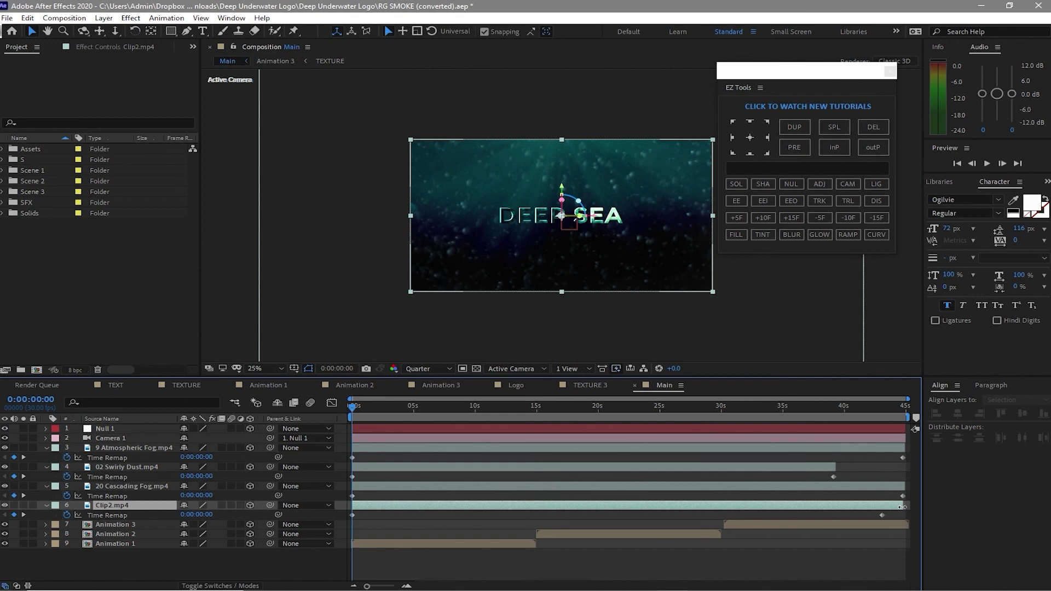
{"action": "left_click_drag", "start_coordinate": [835, 468], "coordinate": [875, 469]}
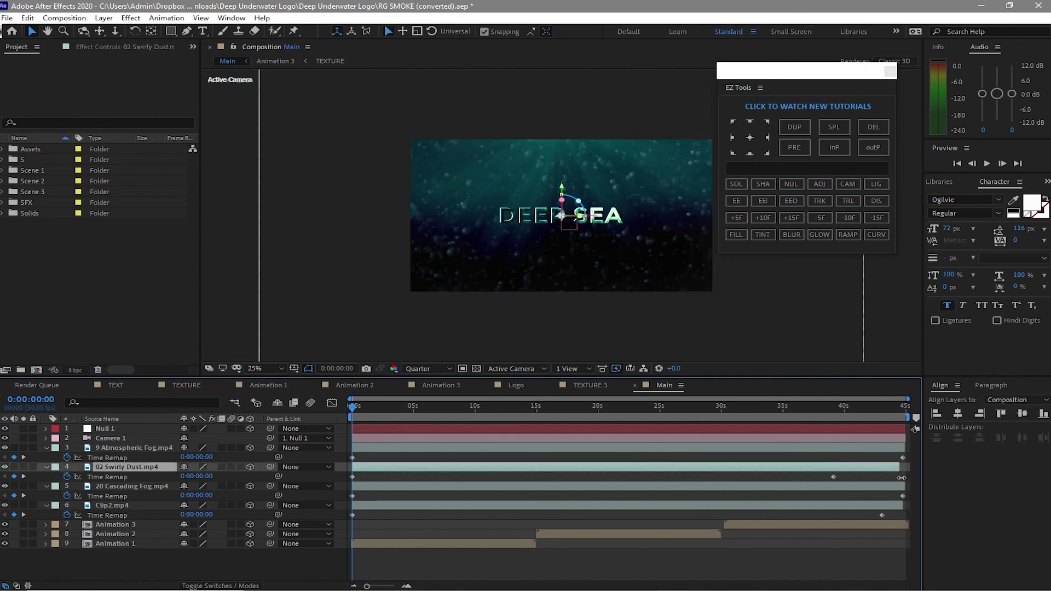
{"action": "left_click", "coordinate": [838, 510]}
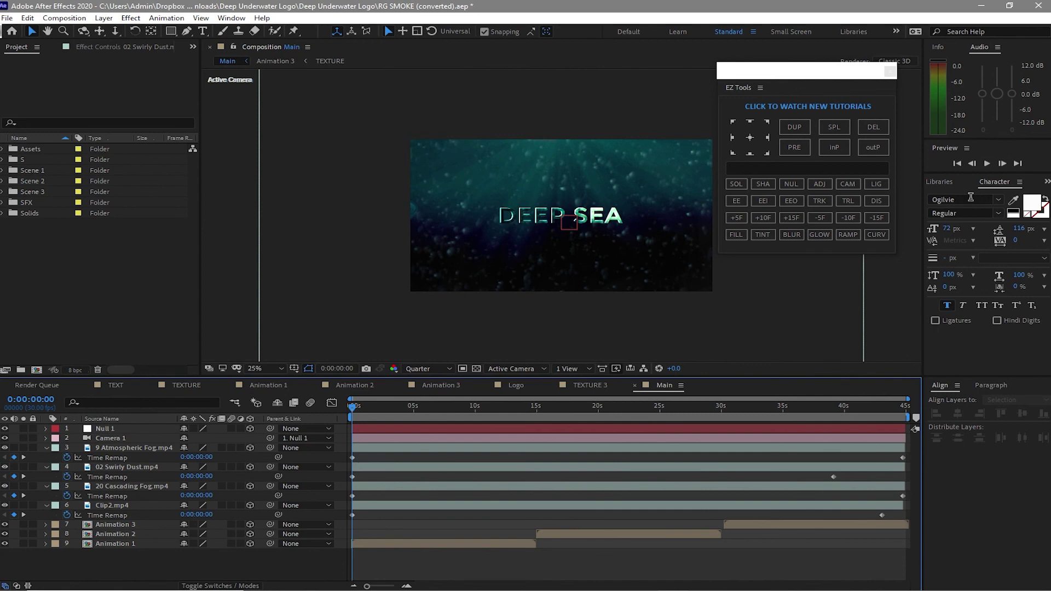
Step: Align the start of Animation 3 with the end of Animation 2 at 30 seconds and play back the Main composition
{"action": "left_click", "coordinate": [805, 524]}
{"action": "left_click_drag", "start_coordinate": [805, 524], "coordinate": [801, 520]}
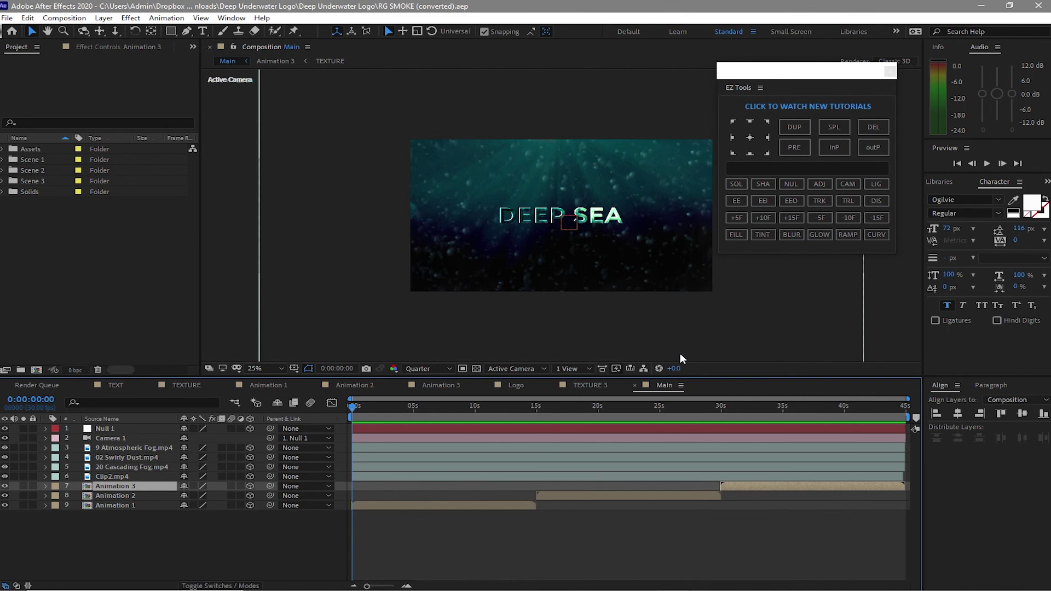
{"action": "left_click", "coordinate": [986, 168]}
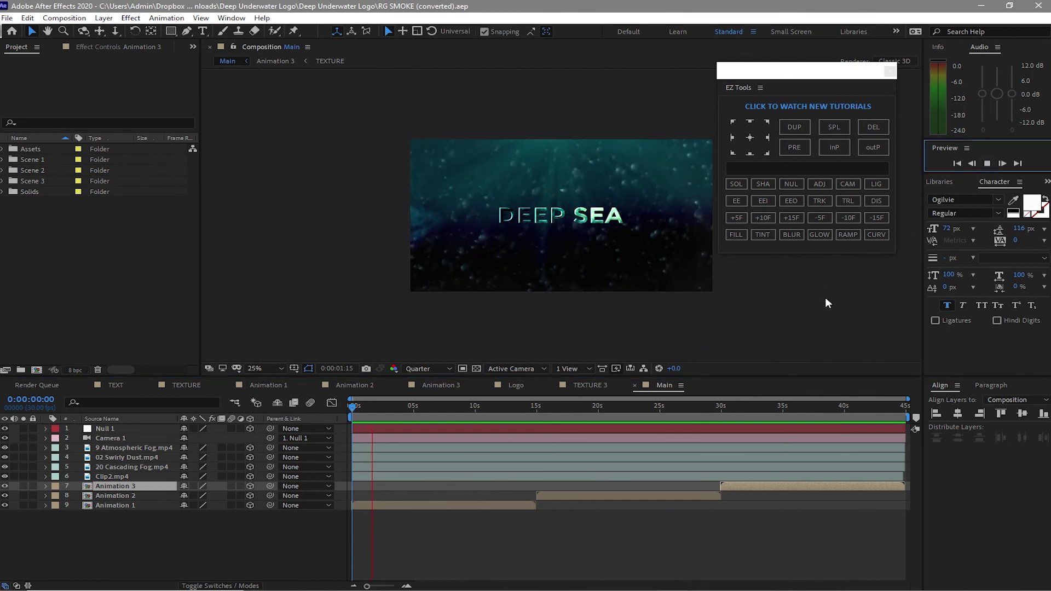